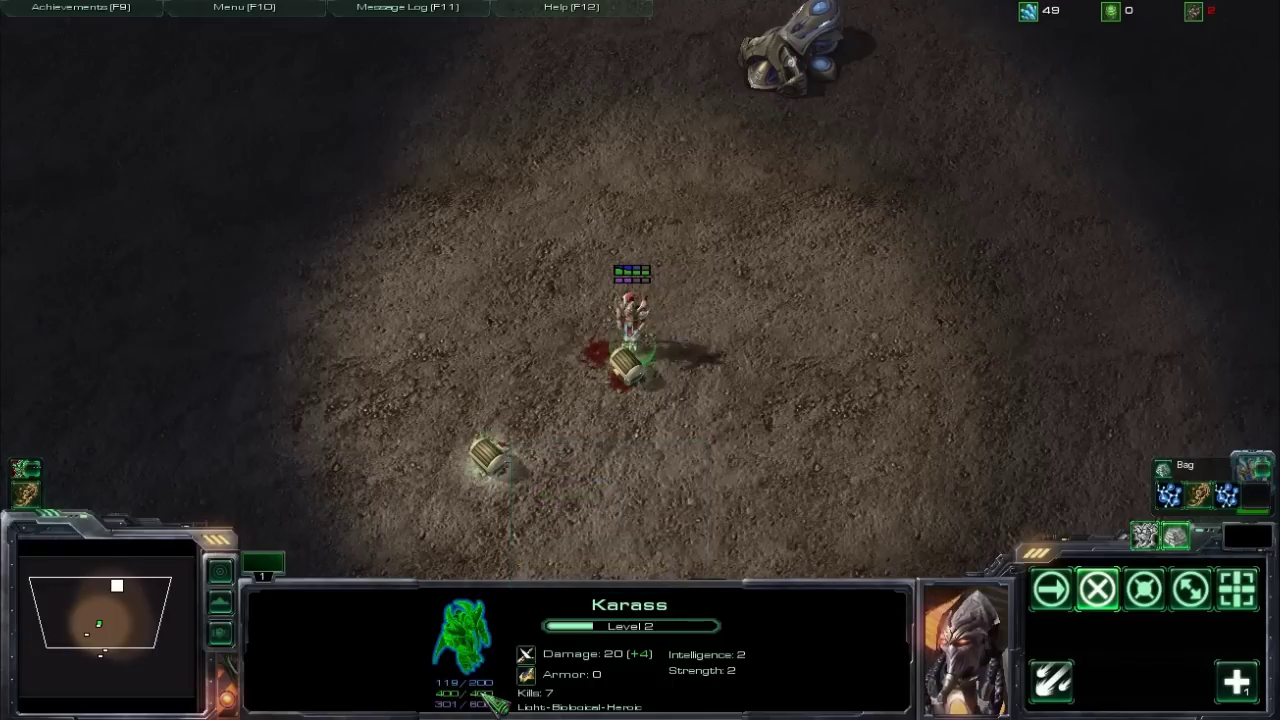
# Pick up the barrel beside Karass and sell the last two bag items at the nearby building
pyautogui.rightClick(628, 368)
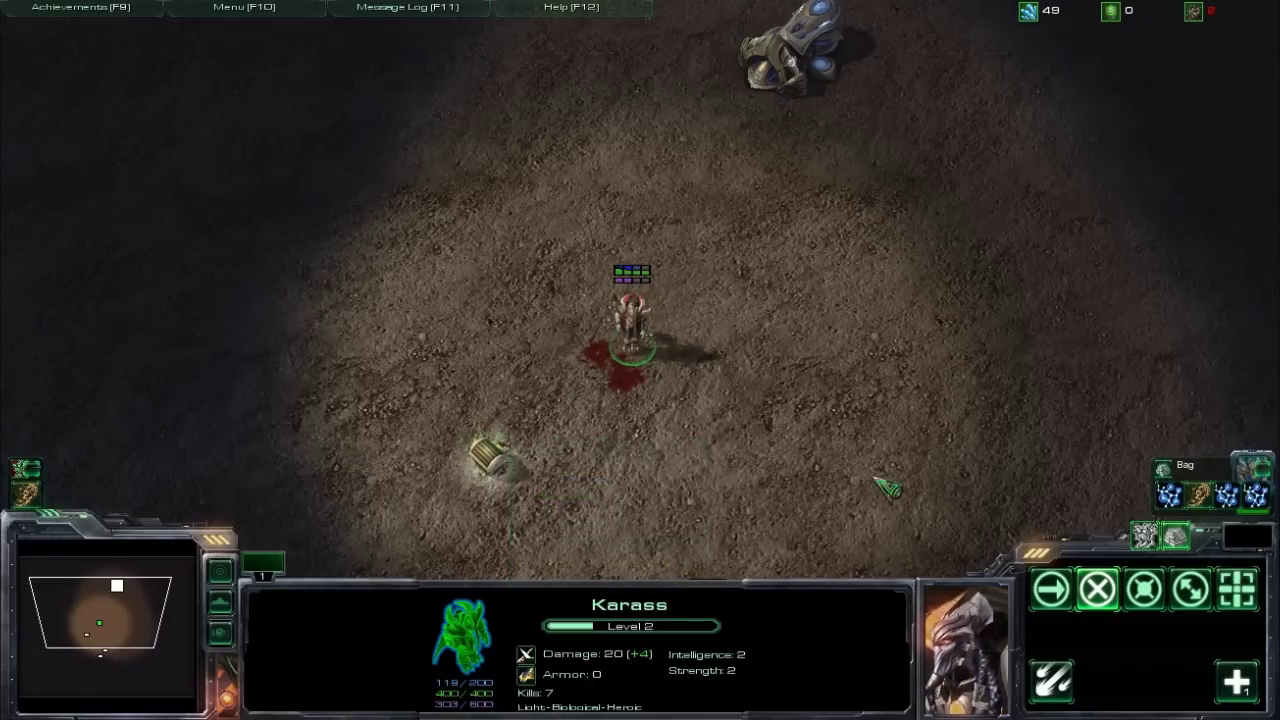
pyautogui.rightClick(1226, 495)
pyautogui.click(804, 87)
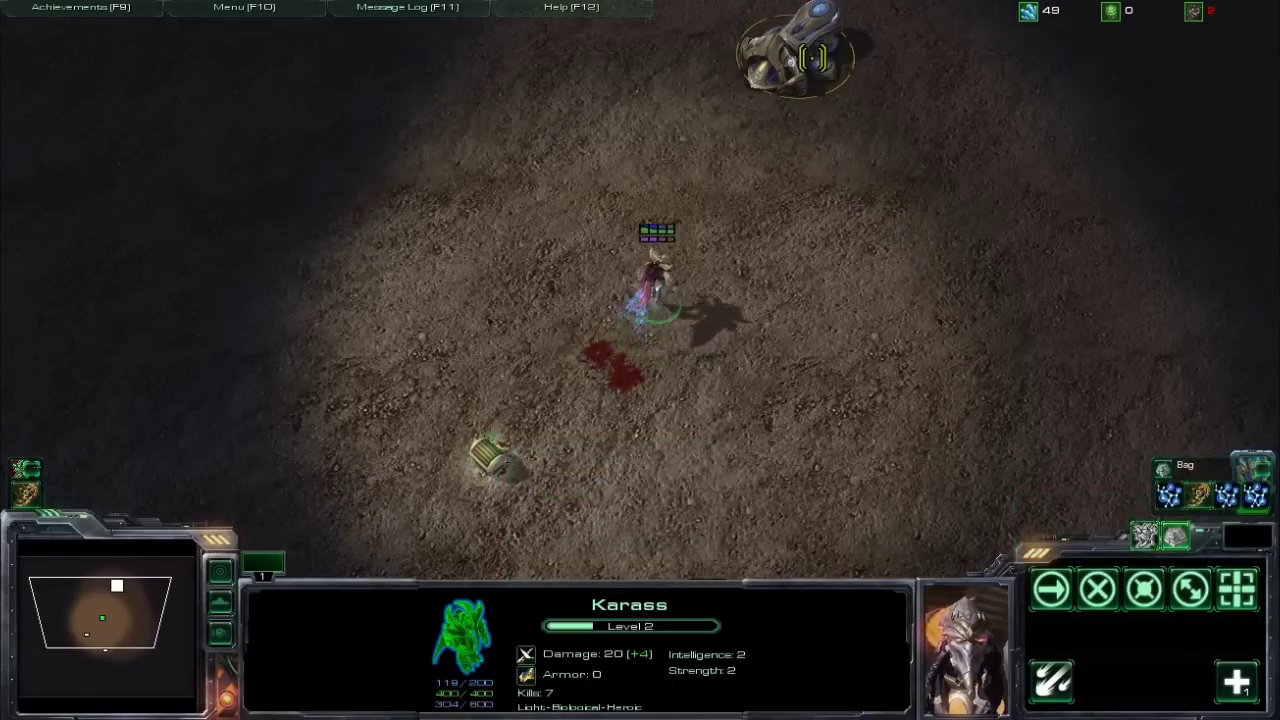
pyautogui.rightClick(1200, 495)
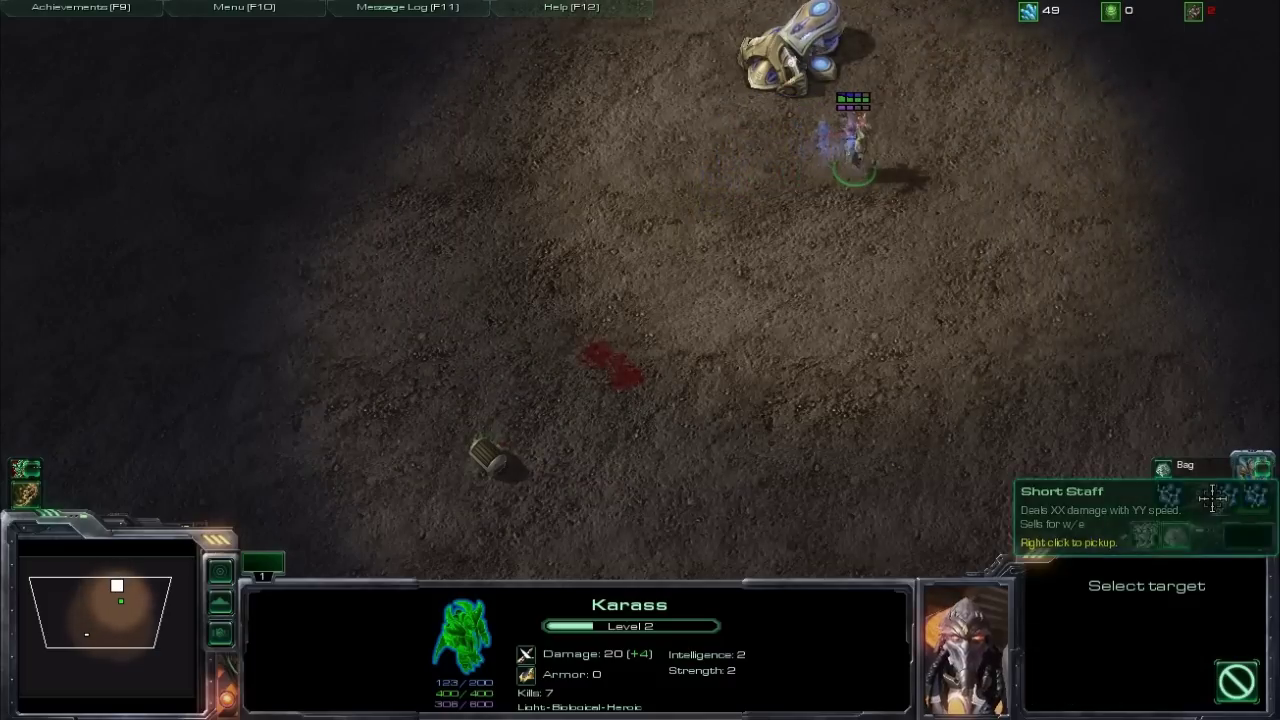
pyautogui.click(818, 62)
pyautogui.rightClick(1226, 495)
pyautogui.click(818, 61)
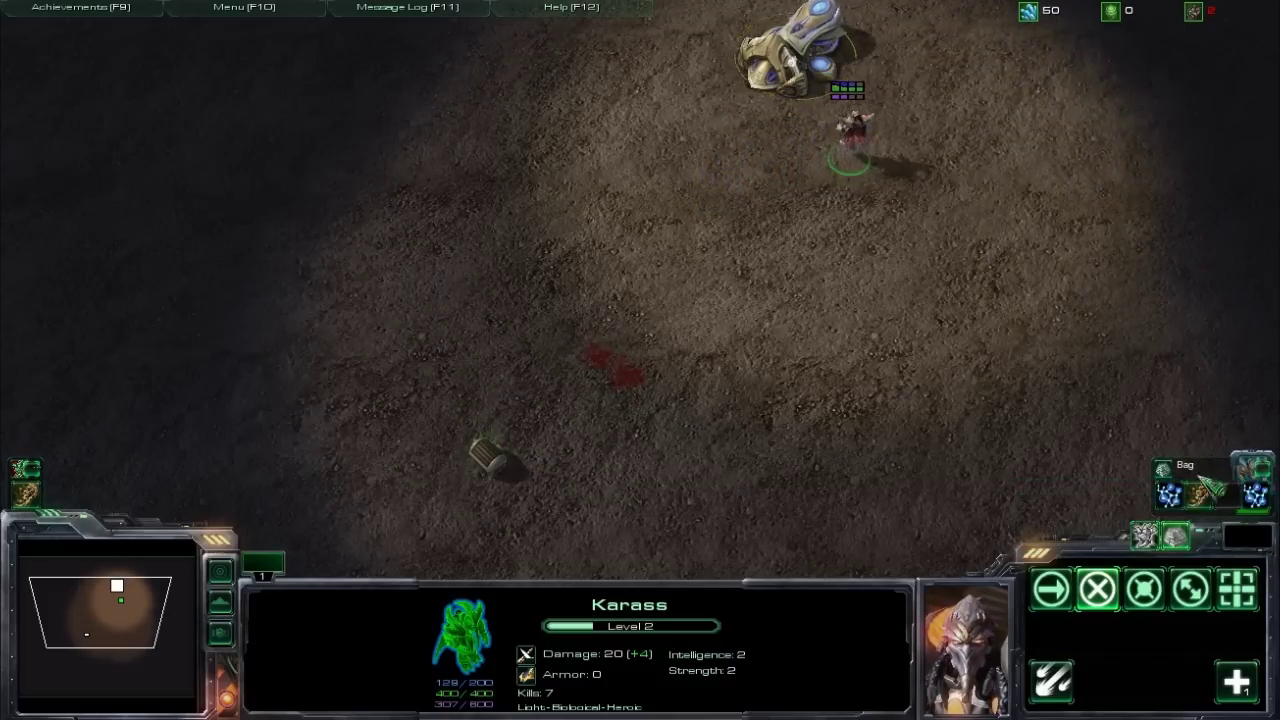
pyautogui.rightClick(1255, 495)
pyautogui.click(846, 93)
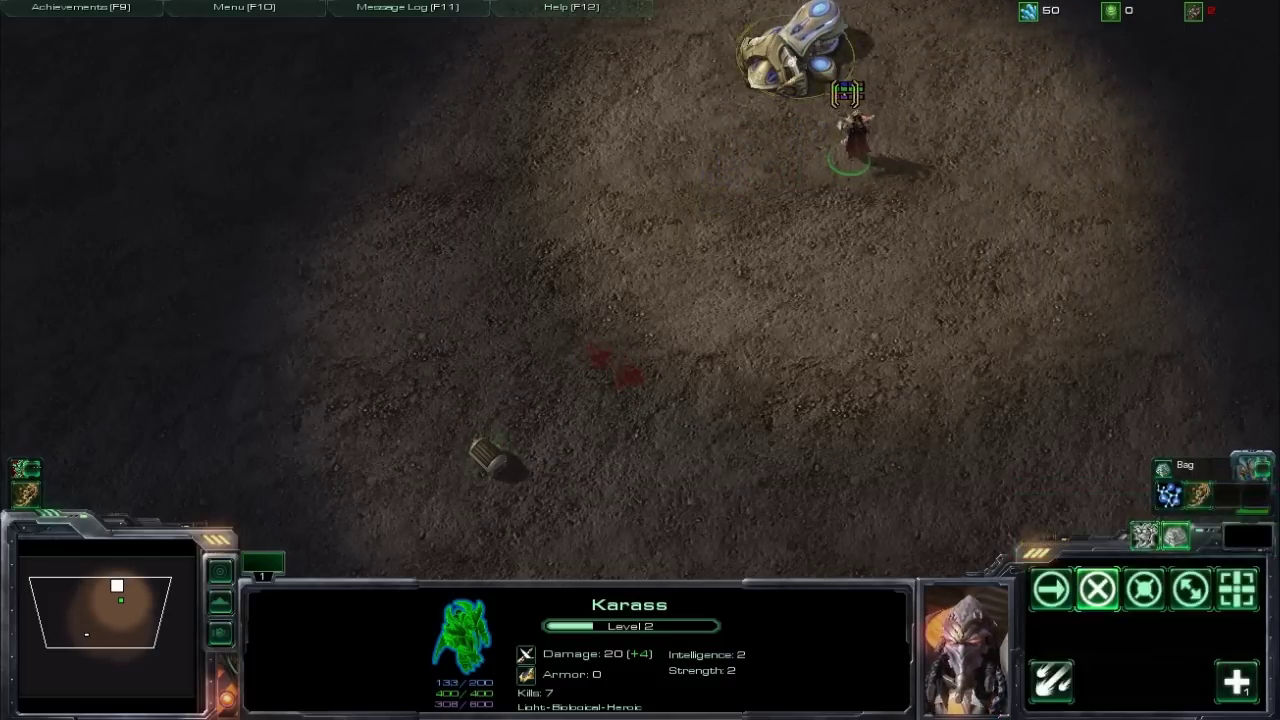
# Learn Energy Defense for Karass and turn the ability on
pyautogui.click(1237, 681)
pyautogui.click(1097, 590)
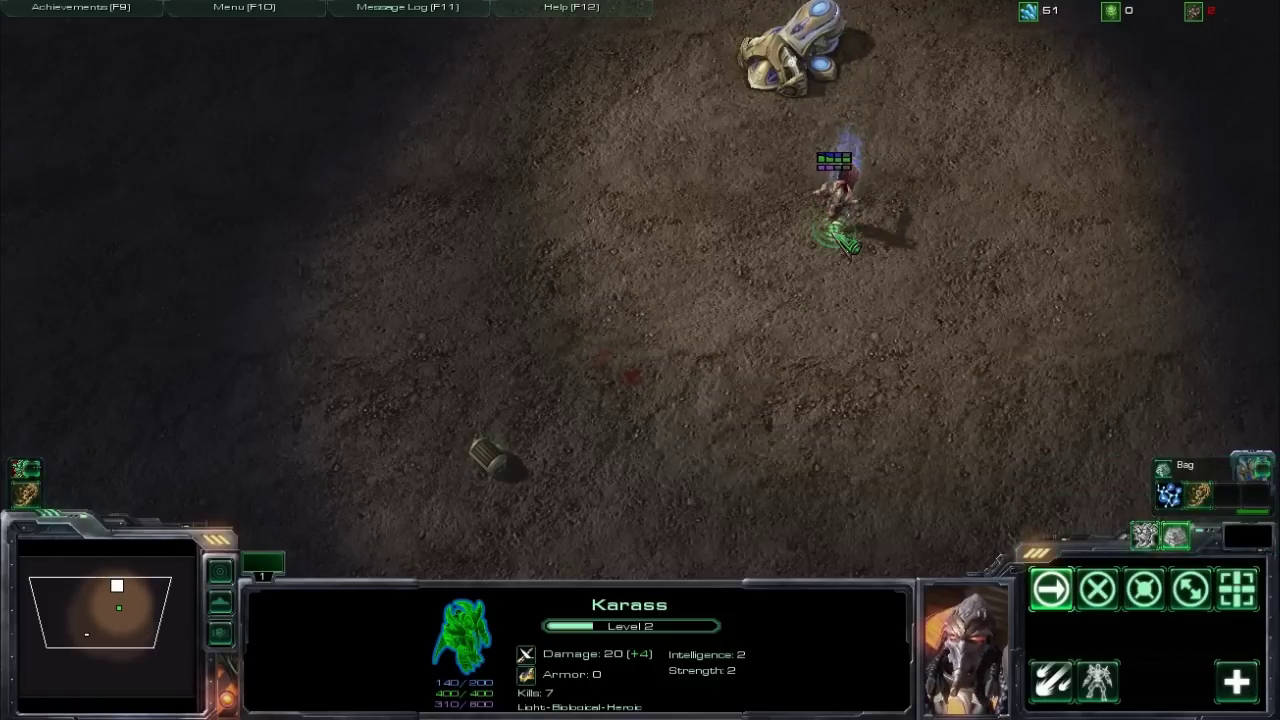
pyautogui.click(1097, 681)
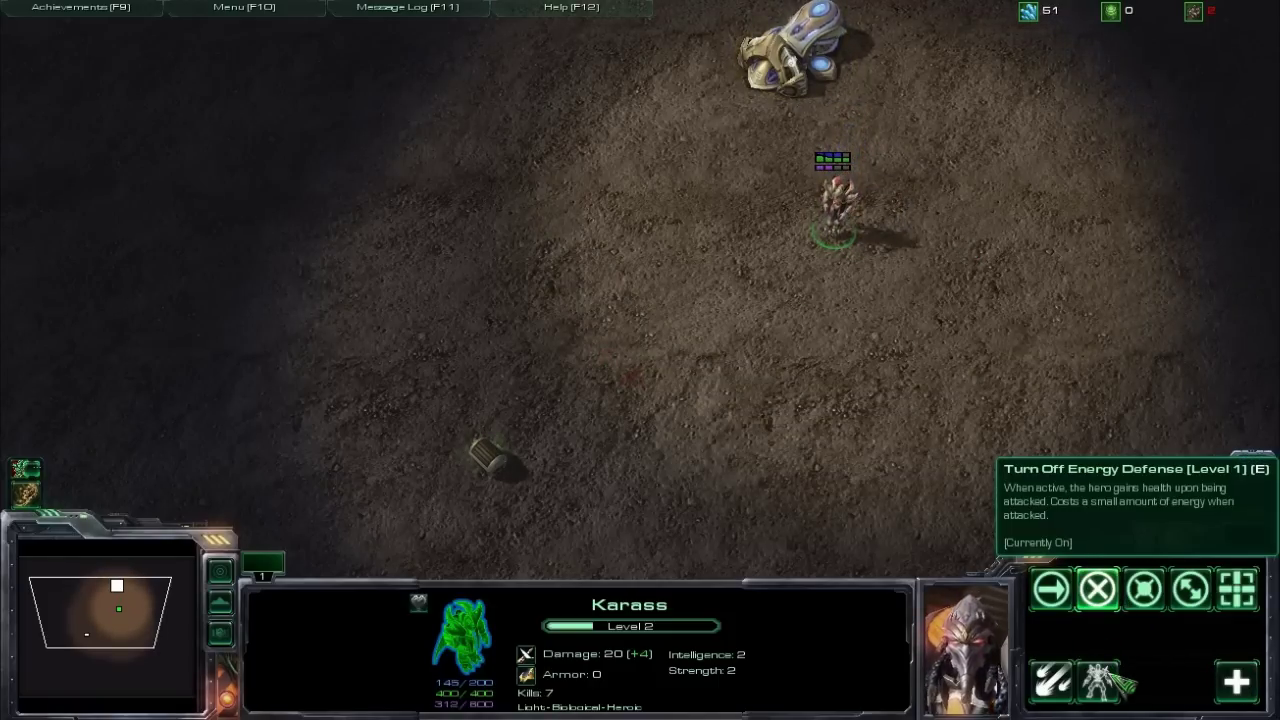
# Send Karass south to fight the zerglings, engage the group to the east, and lead it back to the dropped barrels
pyautogui.press('Right')
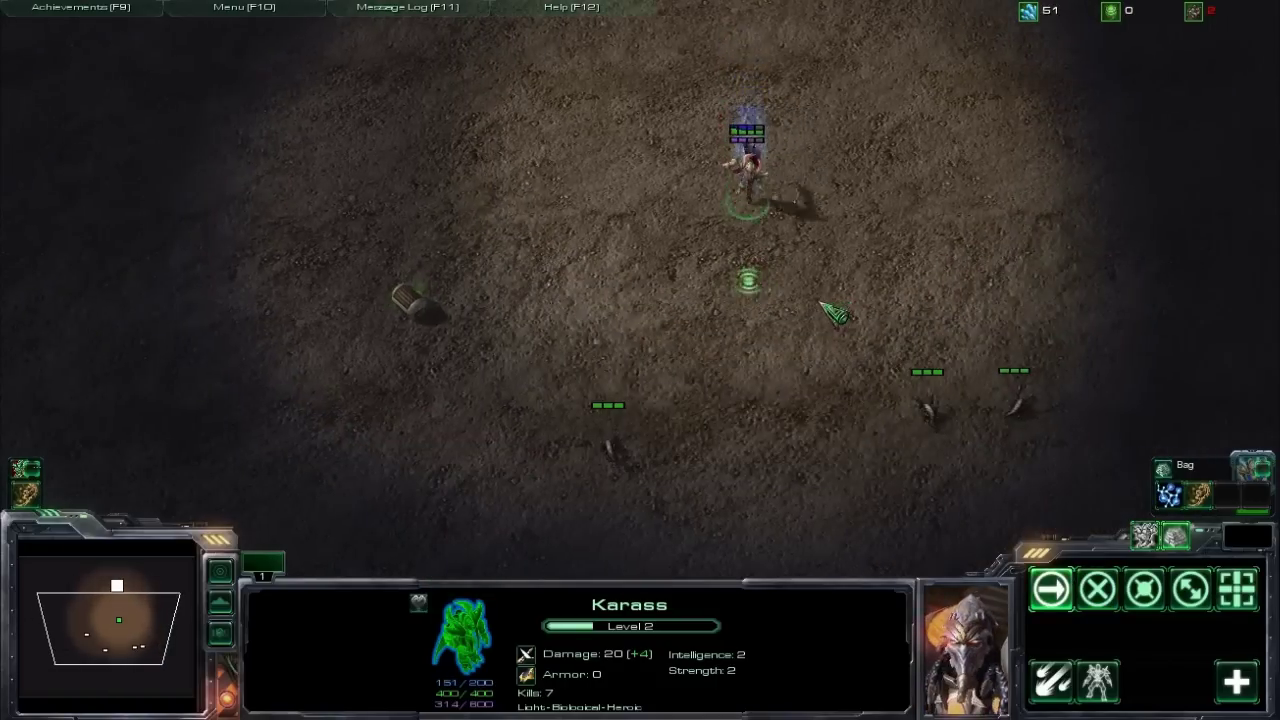
pyautogui.rightClick(801, 352)
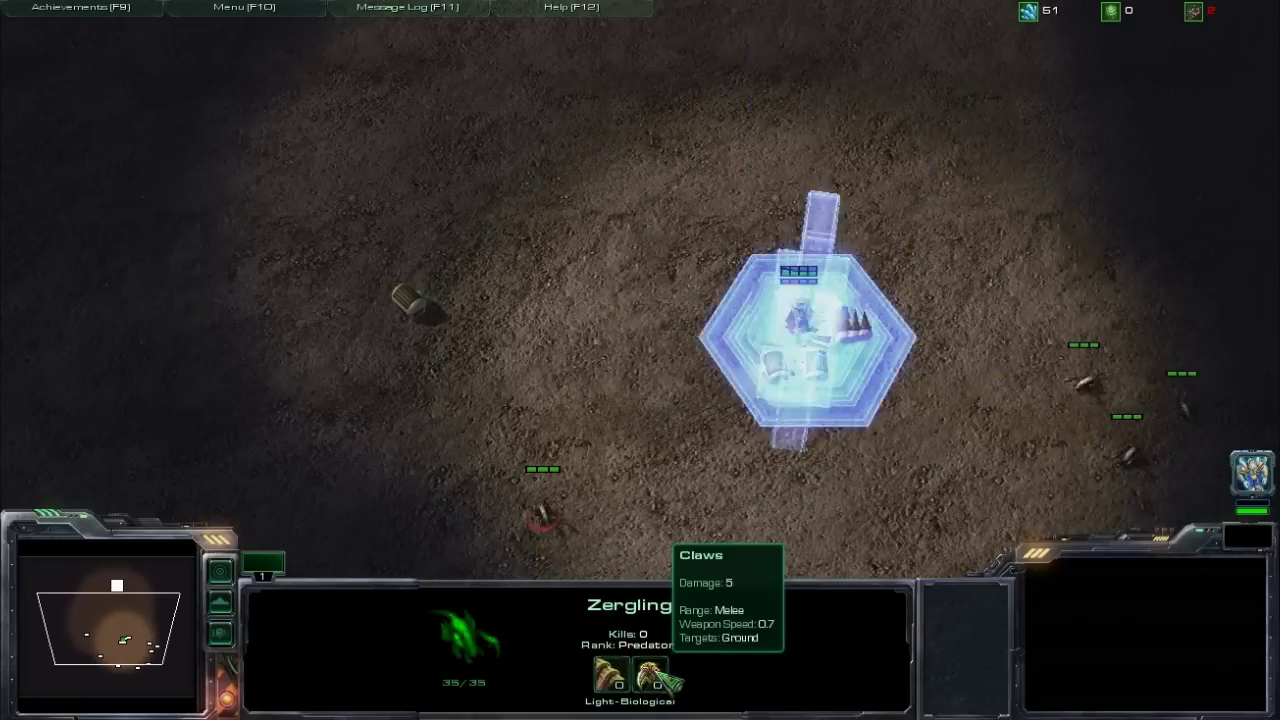
pyautogui.moveTo(641, 206); pyautogui.dragTo(905, 414)
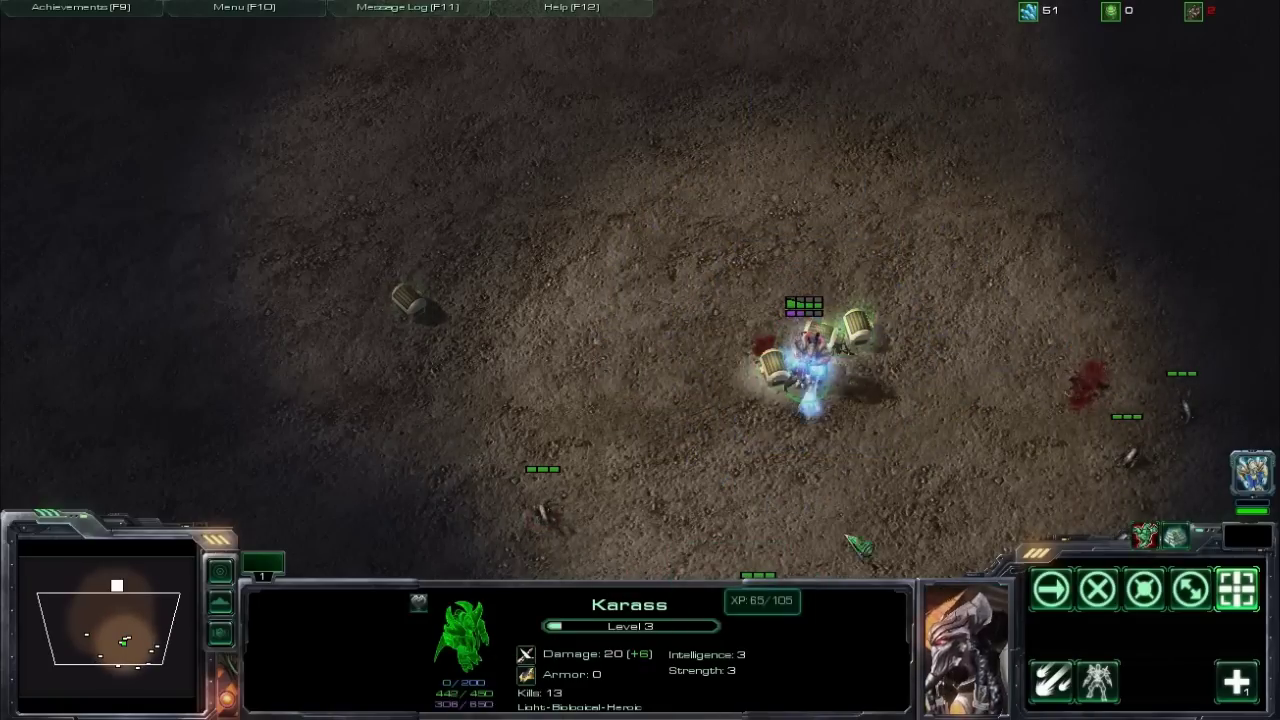
pyautogui.rightClick(1037, 396)
pyautogui.rightClick(1046, 468)
pyautogui.rightClick(1154, 393)
pyautogui.rightClick(1154, 425)
pyautogui.rightClick(1092, 374)
pyautogui.rightClick(857, 326)
pyautogui.rightClick(820, 334)
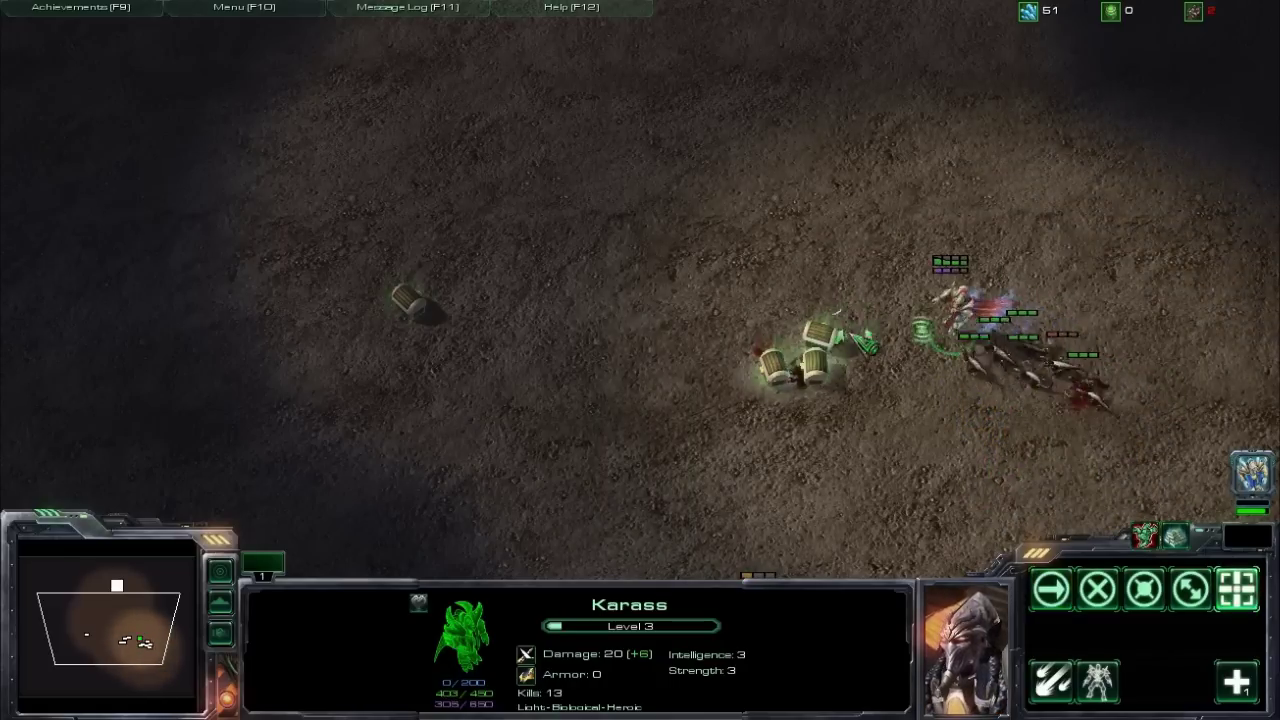
# Run Karass back past the building toward the single barrel with the zerglings in pursuit
pyautogui.rightClick(598, 212)
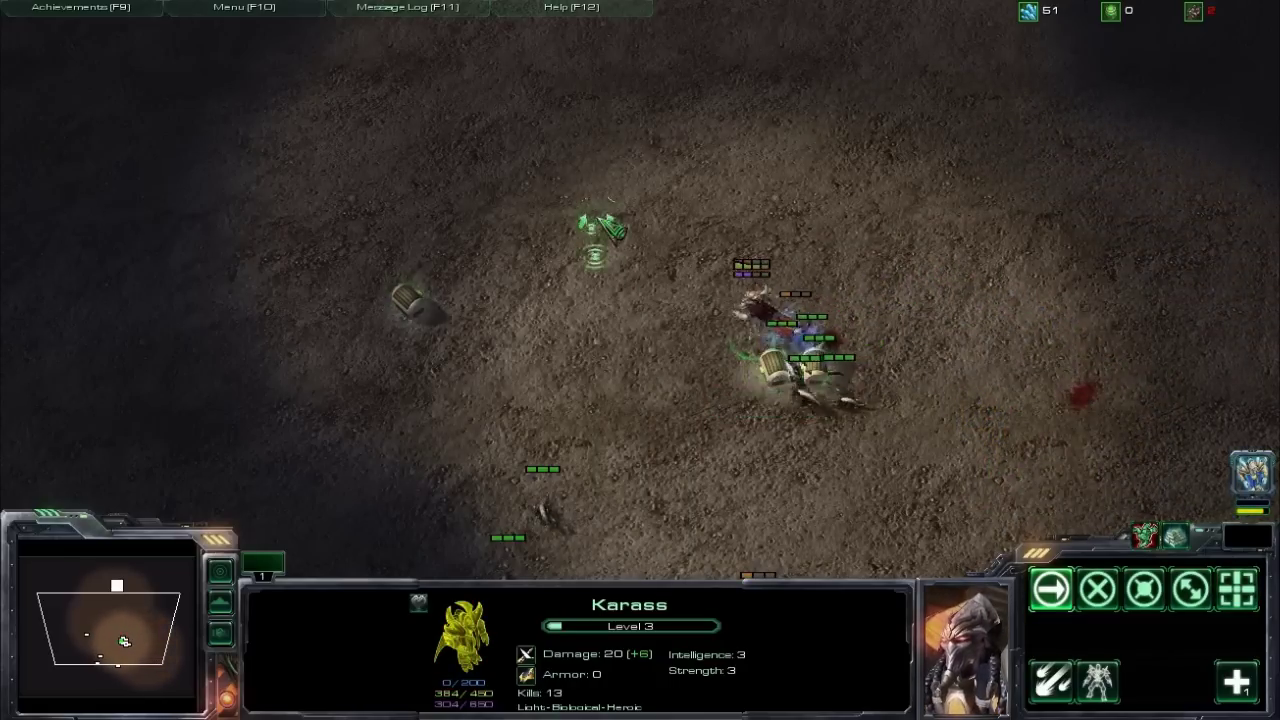
pyautogui.rightClick(829, 143)
pyautogui.rightClick(932, 122)
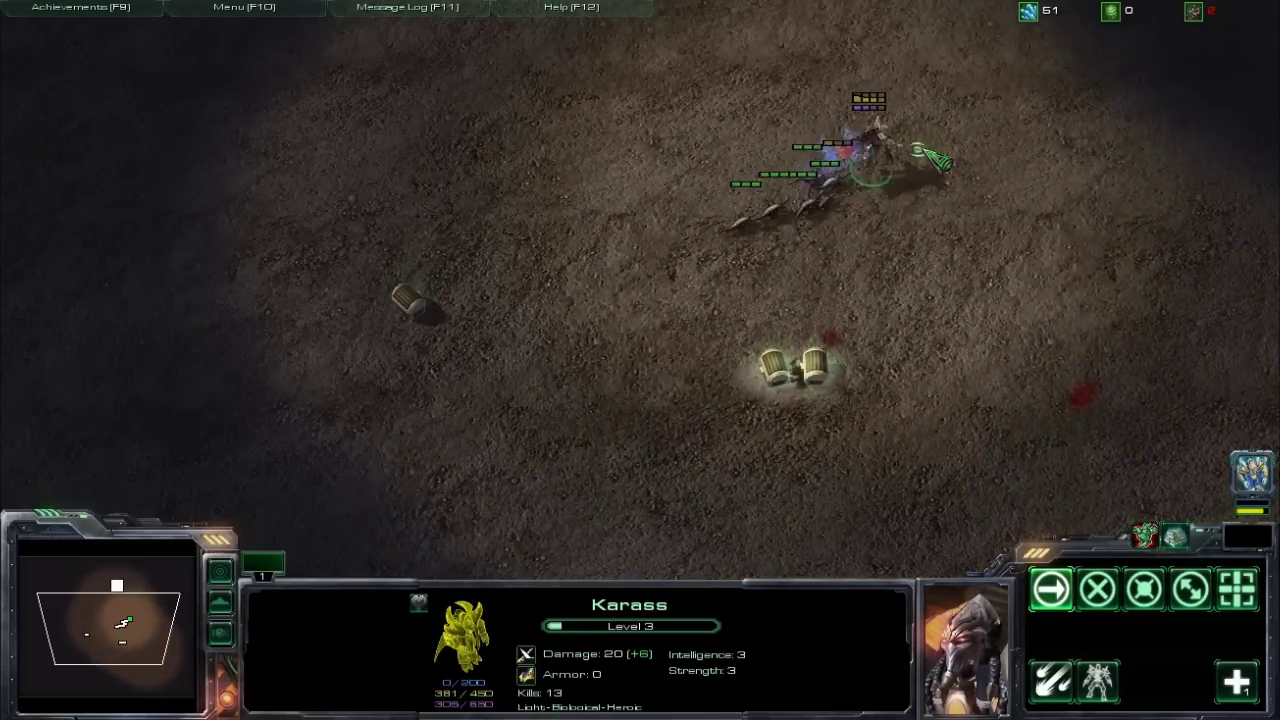
pyautogui.press('Up')
pyautogui.rightClick(831, 219)
pyautogui.rightClick(774, 242)
pyautogui.rightClick(694, 242)
pyautogui.rightClick(597, 240)
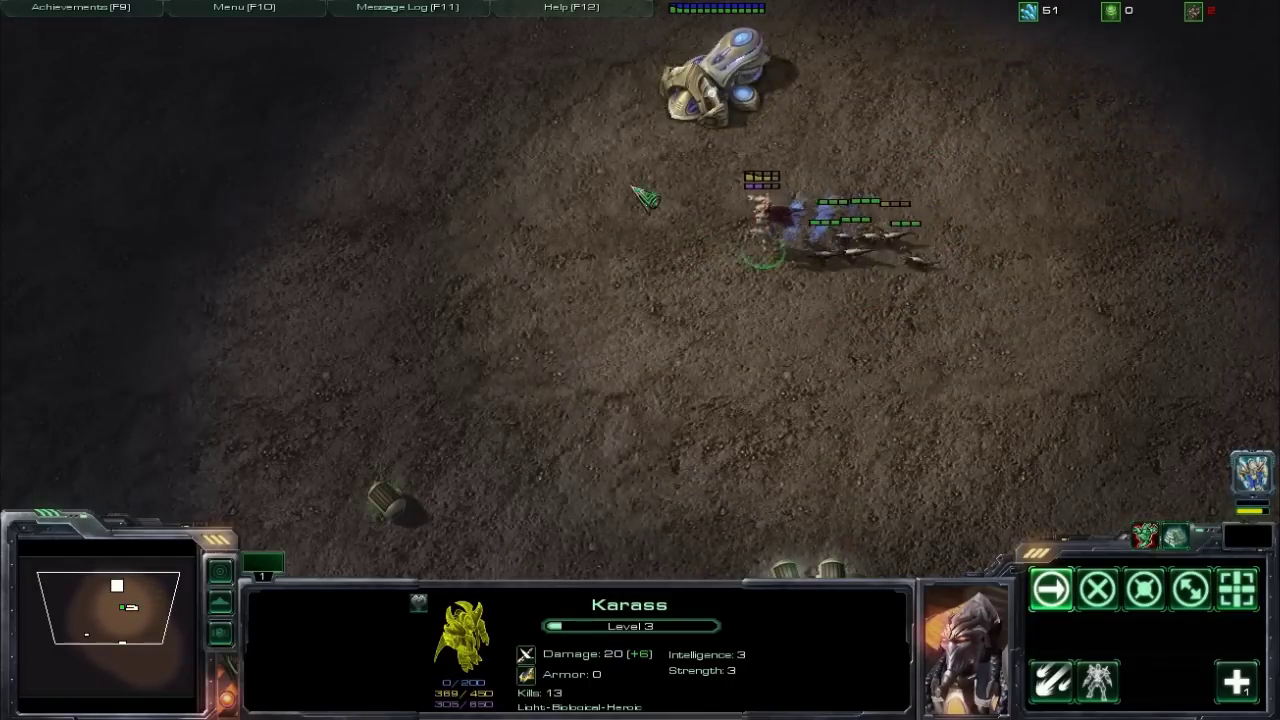
pyautogui.press('Left')
pyautogui.rightClick(633, 367)
# Spend the available skill point on Karass's first ability and leave the ability-learning choices
pyautogui.click(1236, 681)
pyautogui.click(1060, 596)
pyautogui.click(1236, 681)
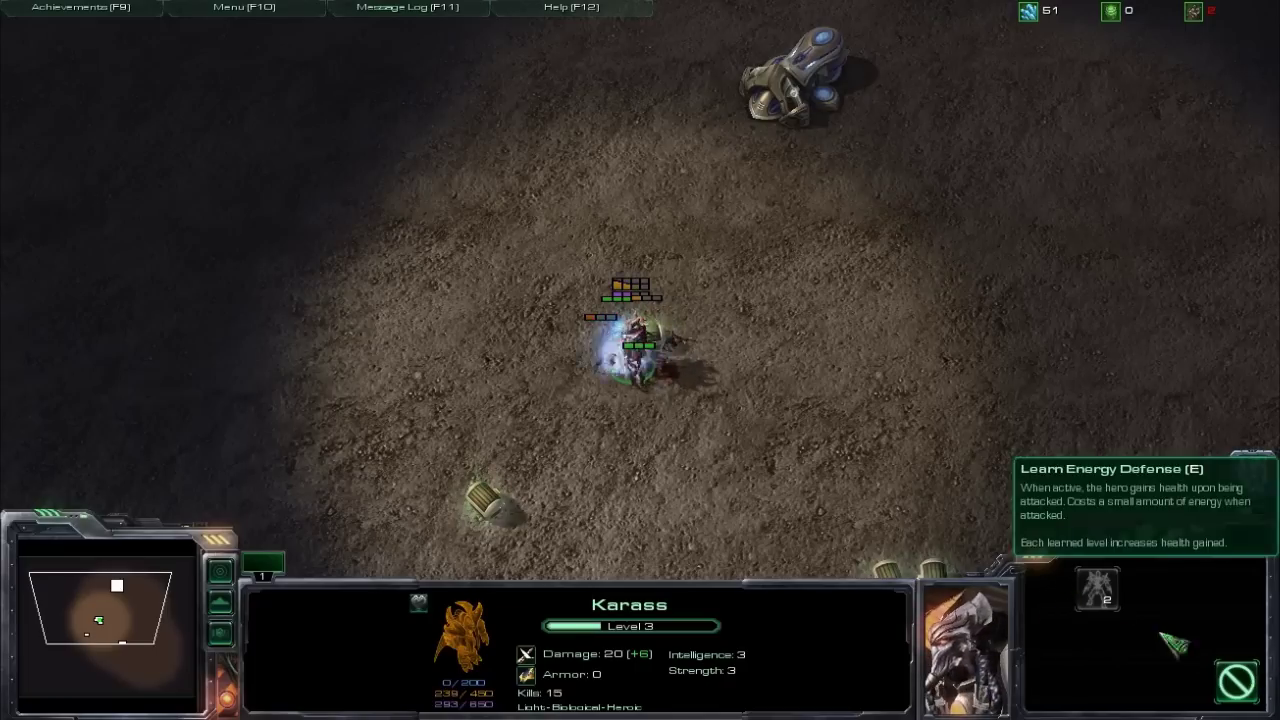
pyautogui.click(1237, 681)
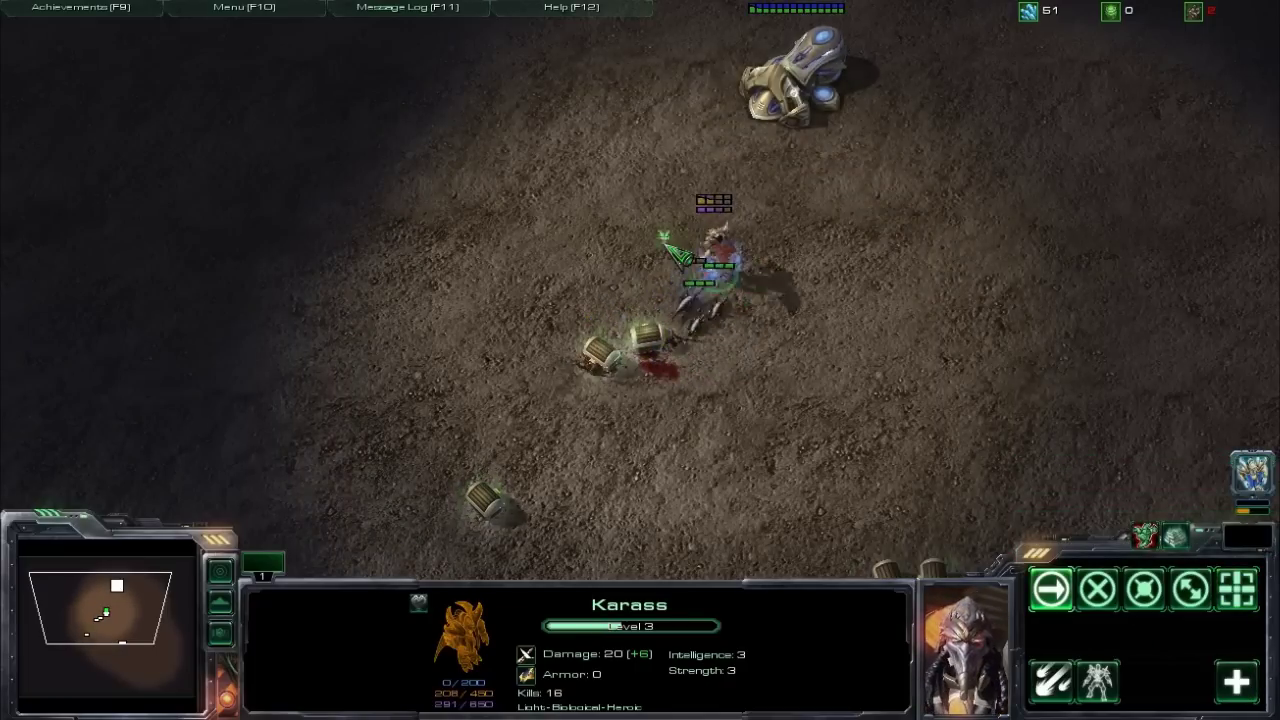
pyautogui.press('Up')
pyautogui.press('Down')
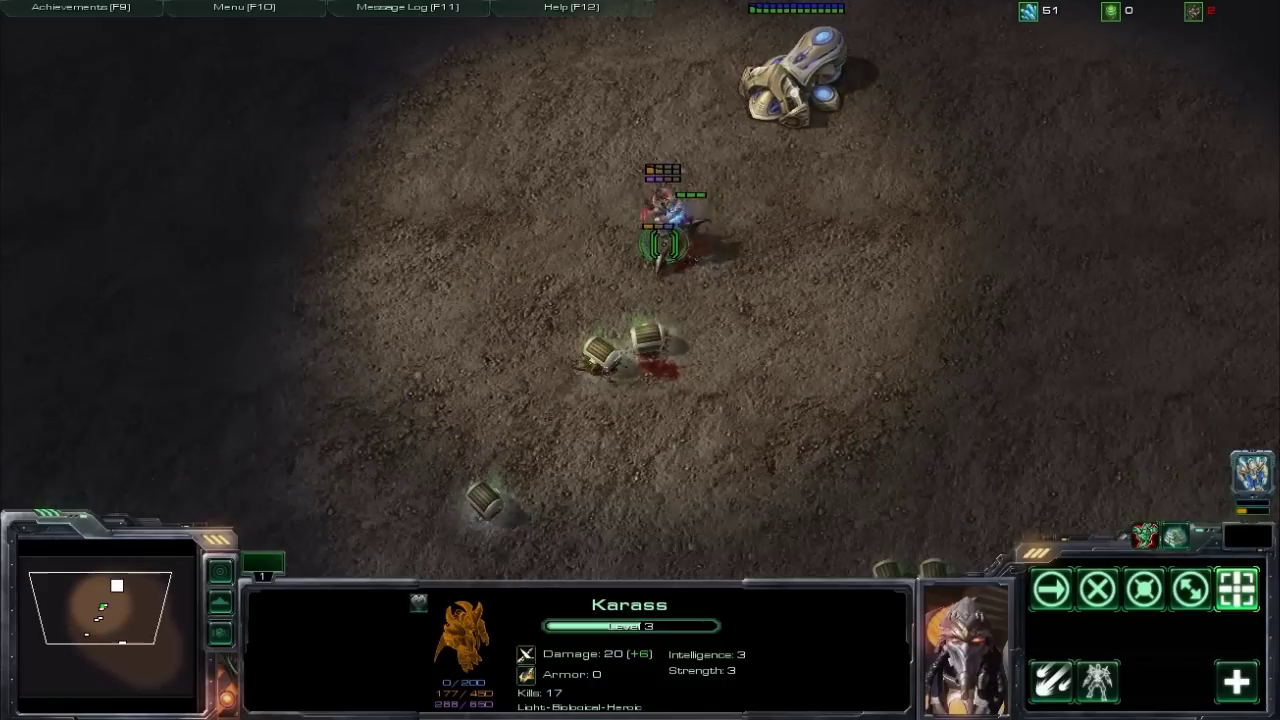
pyautogui.press('Up')
pyautogui.press('Down')
pyautogui.press('Down')
pyautogui.press('Up')
pyautogui.press('Down')
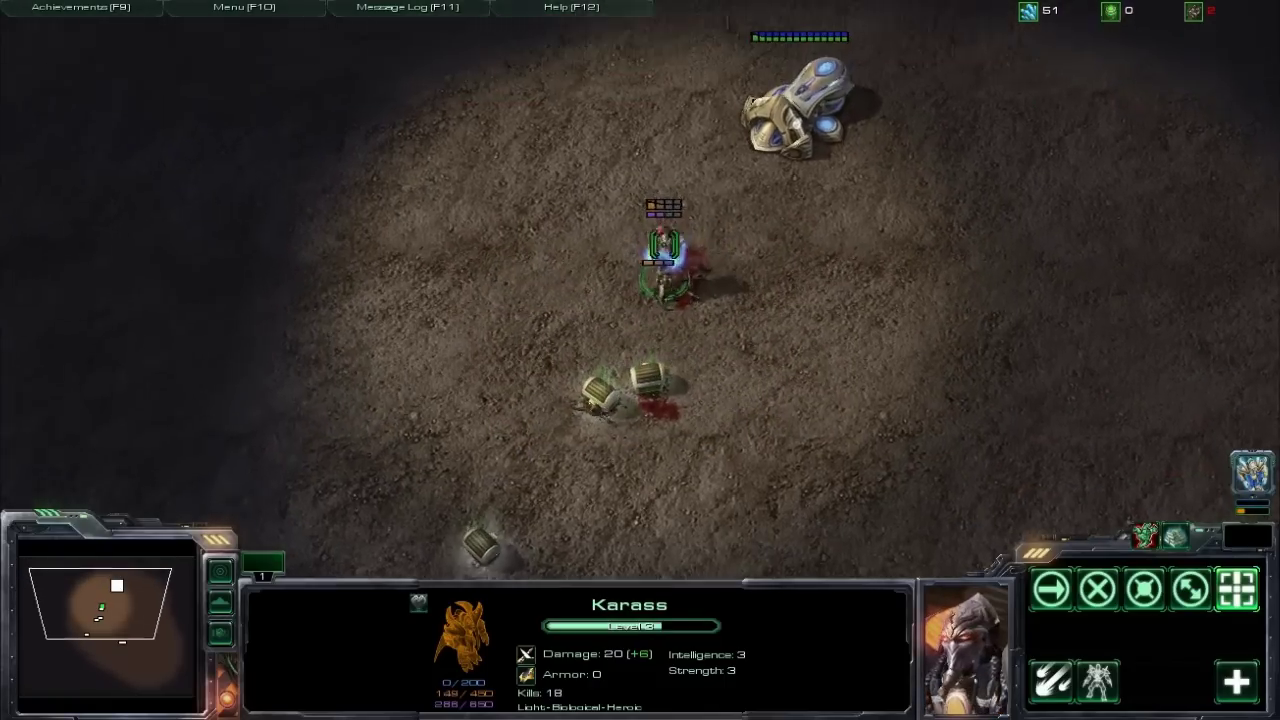
pyautogui.press('Up')
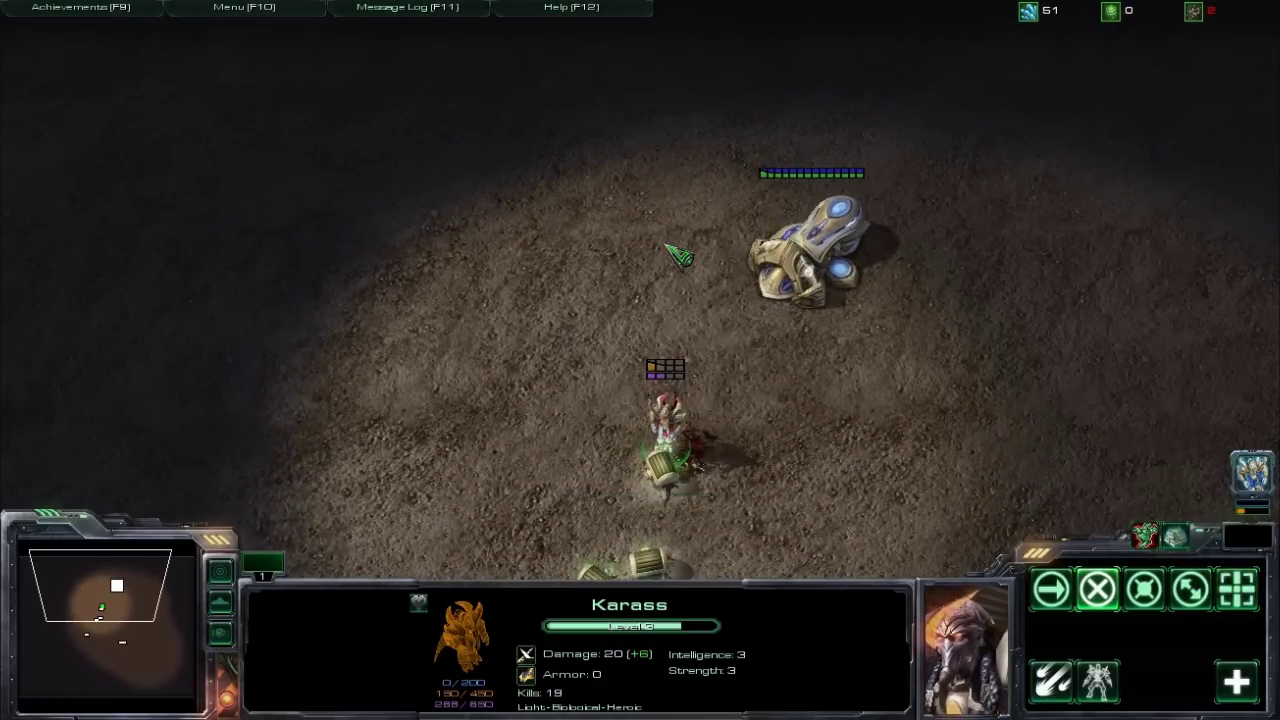
pyautogui.press('Down')
pyautogui.press('Up')
pyautogui.press('1')
pyautogui.press('1')
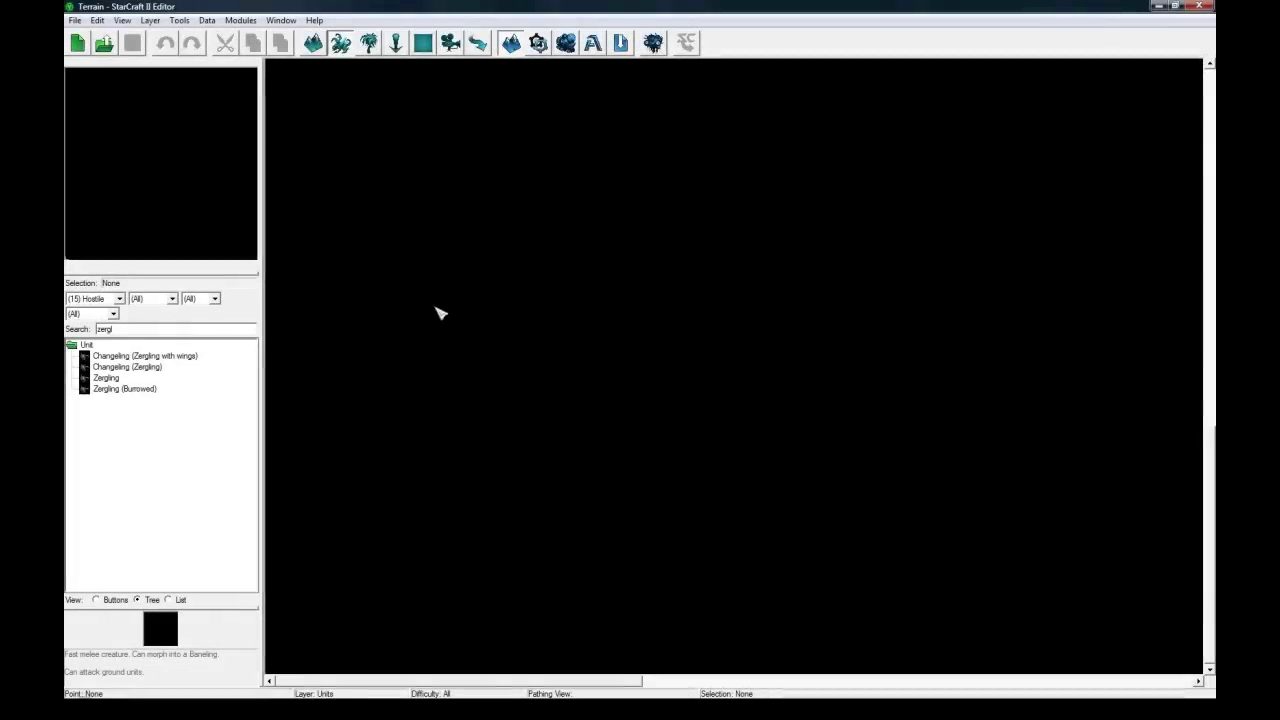
# Create a new map in the StarCraft II Editor with the Liberty (Campaign) and Liberty Story (Campaign) dependencies added
pyautogui.click(74, 20)
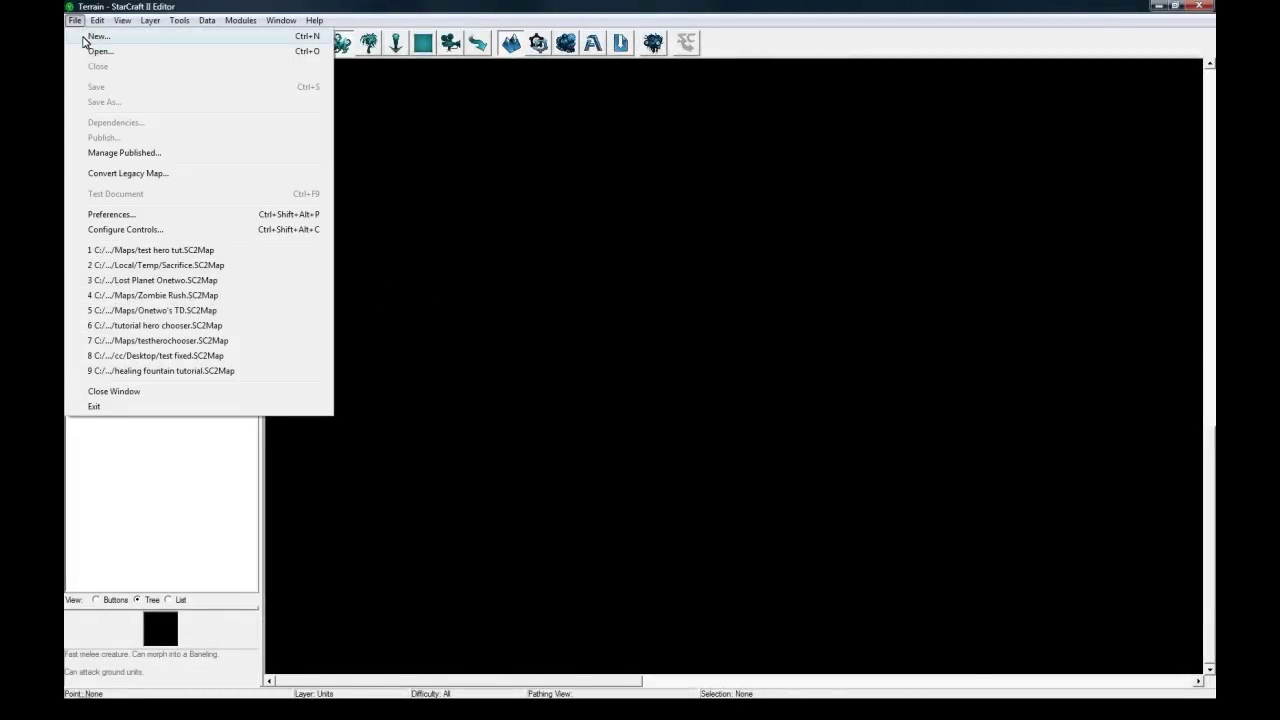
pyautogui.click(86, 33)
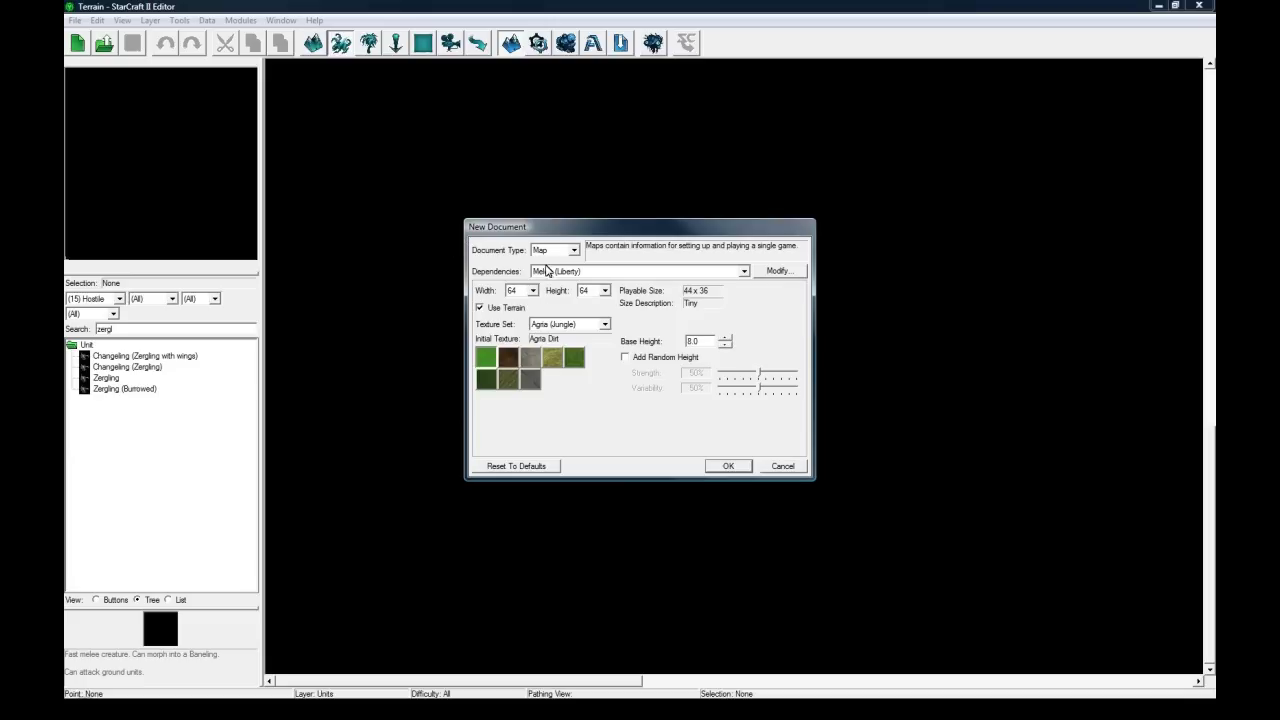
pyautogui.click(543, 272)
pyautogui.click(570, 302)
pyautogui.click(497, 400)
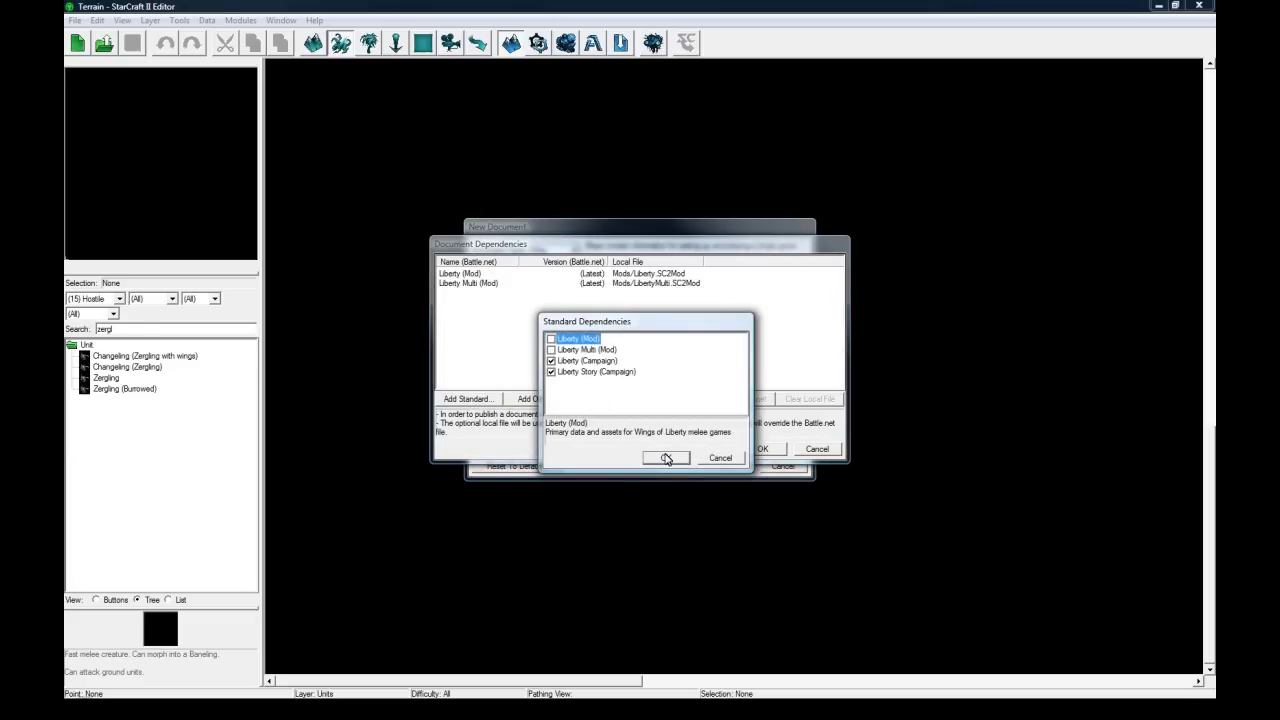
pyautogui.click(666, 457)
pyautogui.click(762, 449)
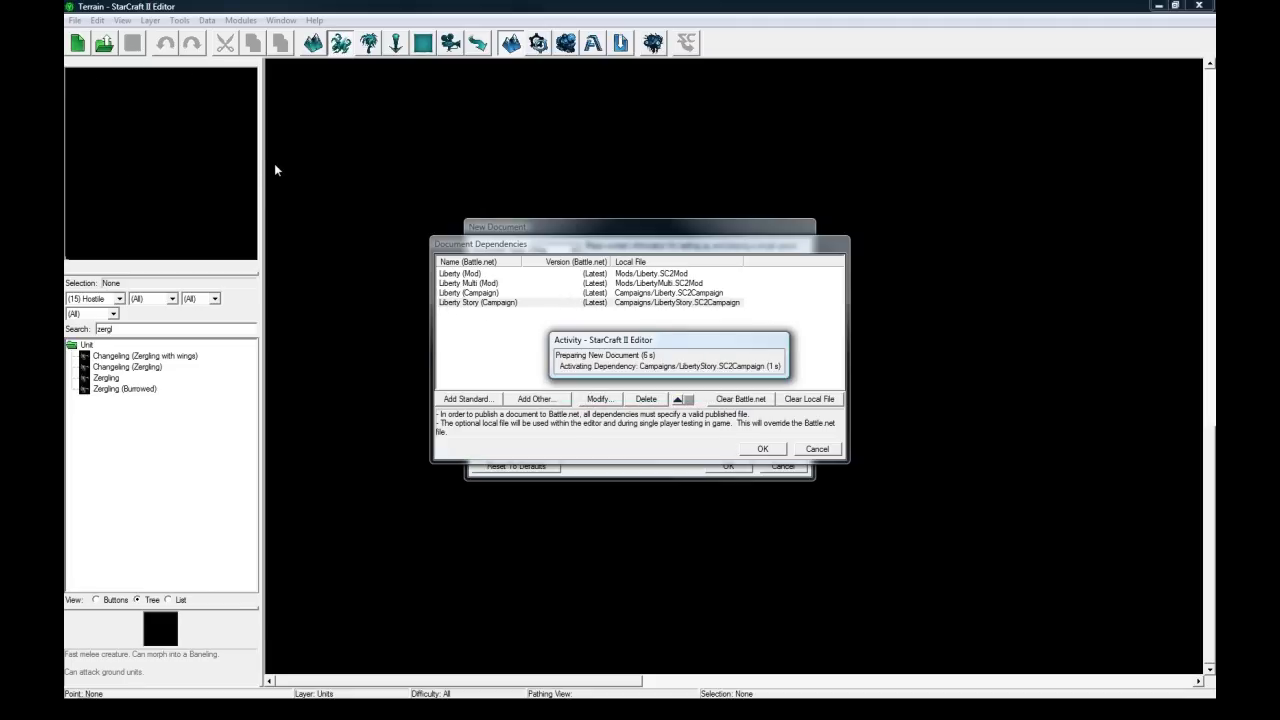
pyautogui.click(733, 466)
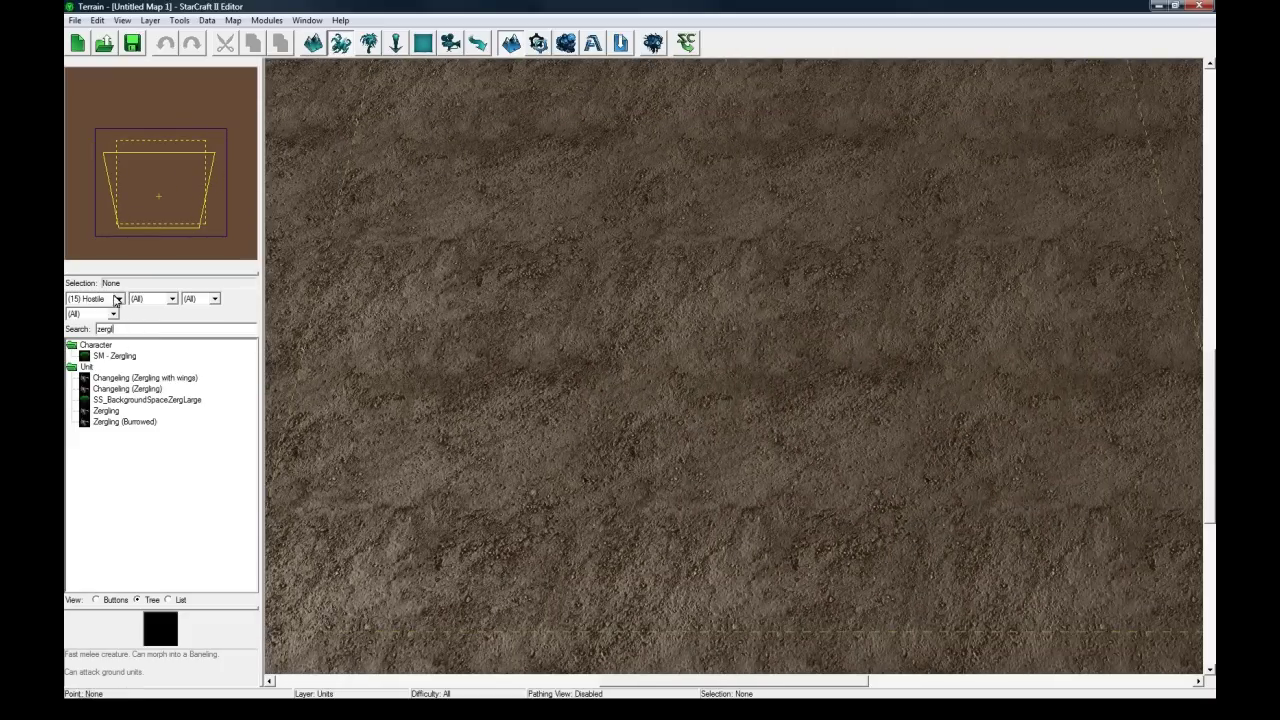
# Scatter about two dozen Zergling units owned by (15) Hostile across the southern part of the map
pyautogui.click(150, 21)
pyautogui.click(156, 23)
pyautogui.click(114, 300)
pyautogui.click(114, 299)
pyautogui.click(114, 414)
pyautogui.moveTo(648, 314)
pyautogui.mouseDown(button='right')
pyautogui.moveTo(637, 349)
pyautogui.moveTo(513, 436)
pyautogui.mouseUp(button='right')
pyautogui.click(740, 440)
pyautogui.click(487, 538)
pyautogui.click(577, 541)
pyautogui.click(542, 485)
pyautogui.click(472, 431)
pyautogui.click(347, 441)
pyautogui.click(367, 523)
pyautogui.click(435, 606)
pyautogui.click(414, 466)
pyautogui.click(551, 584)
pyautogui.click(699, 605)
pyautogui.click(687, 542)
pyautogui.click(820, 535)
pyautogui.click(808, 488)
pyautogui.click(838, 618)
pyautogui.click(864, 482)
pyautogui.click(930, 510)
pyautogui.click(963, 485)
pyautogui.click(991, 578)
pyautogui.click(1005, 624)
pyautogui.click(1088, 520)
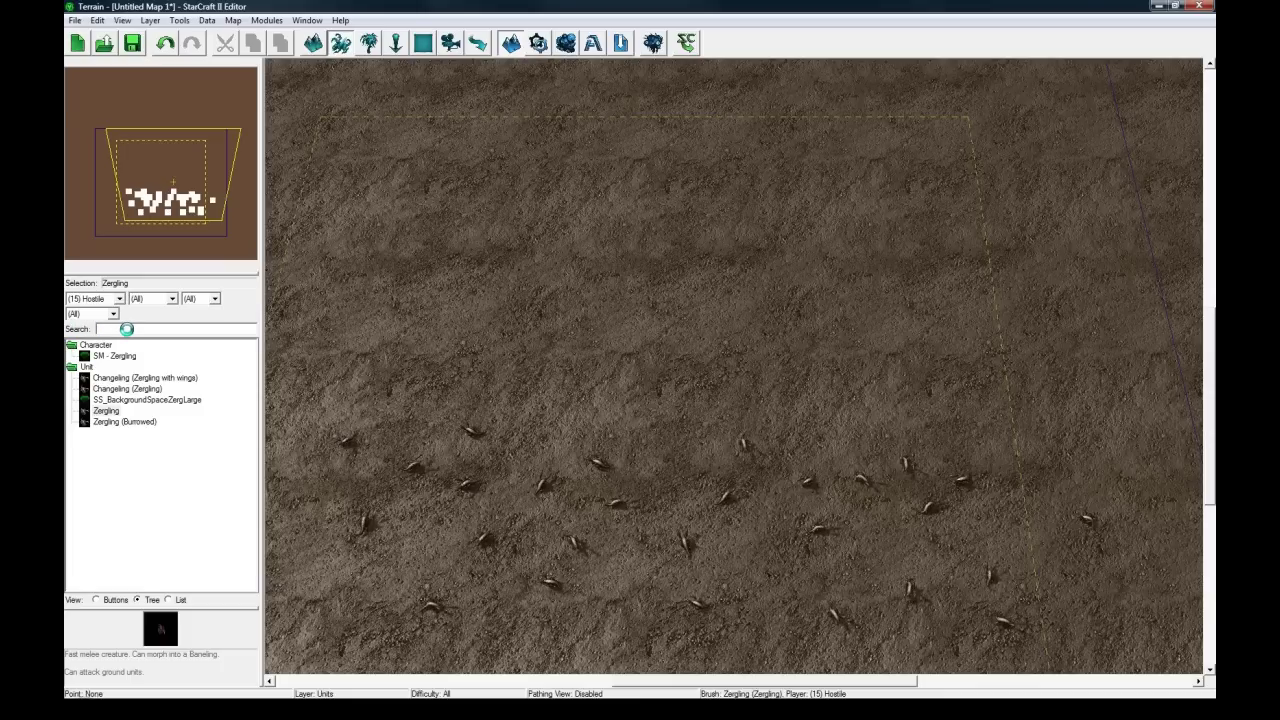
# Find the Karass hero with the search term "kar" and place one for Player 1 north of the zerglings
pyautogui.write('kar')
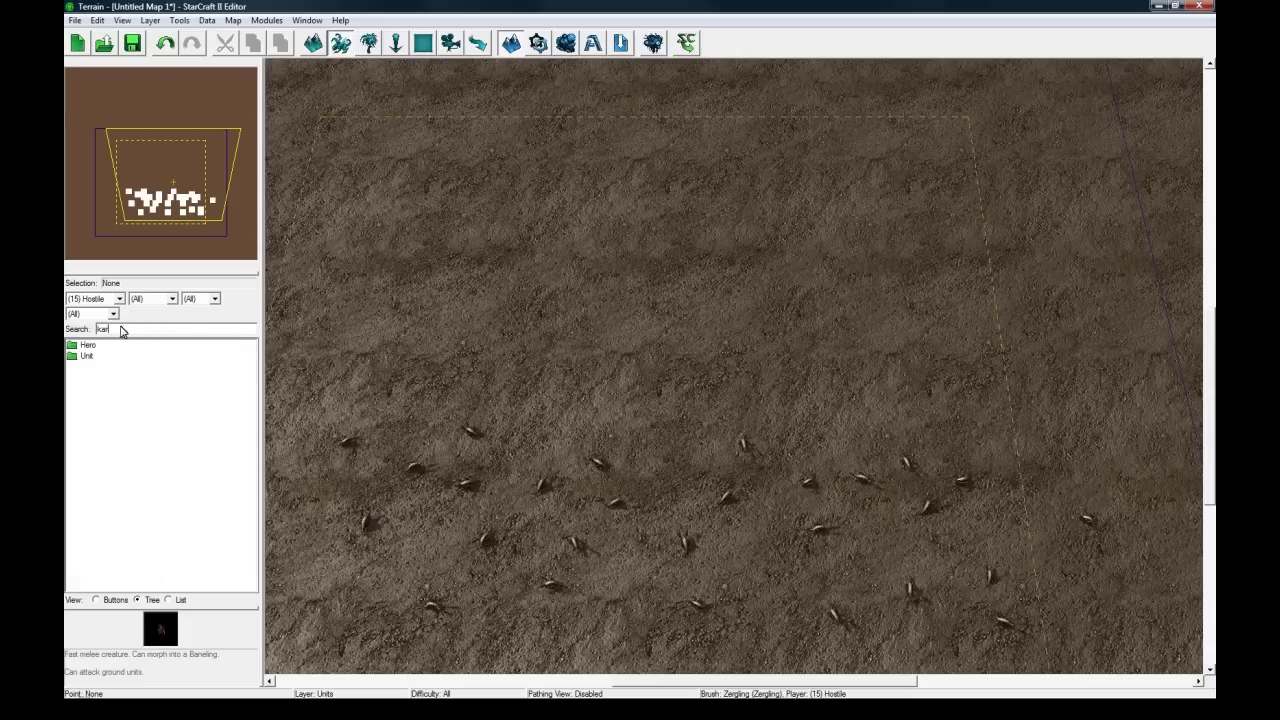
pyautogui.click(95, 298)
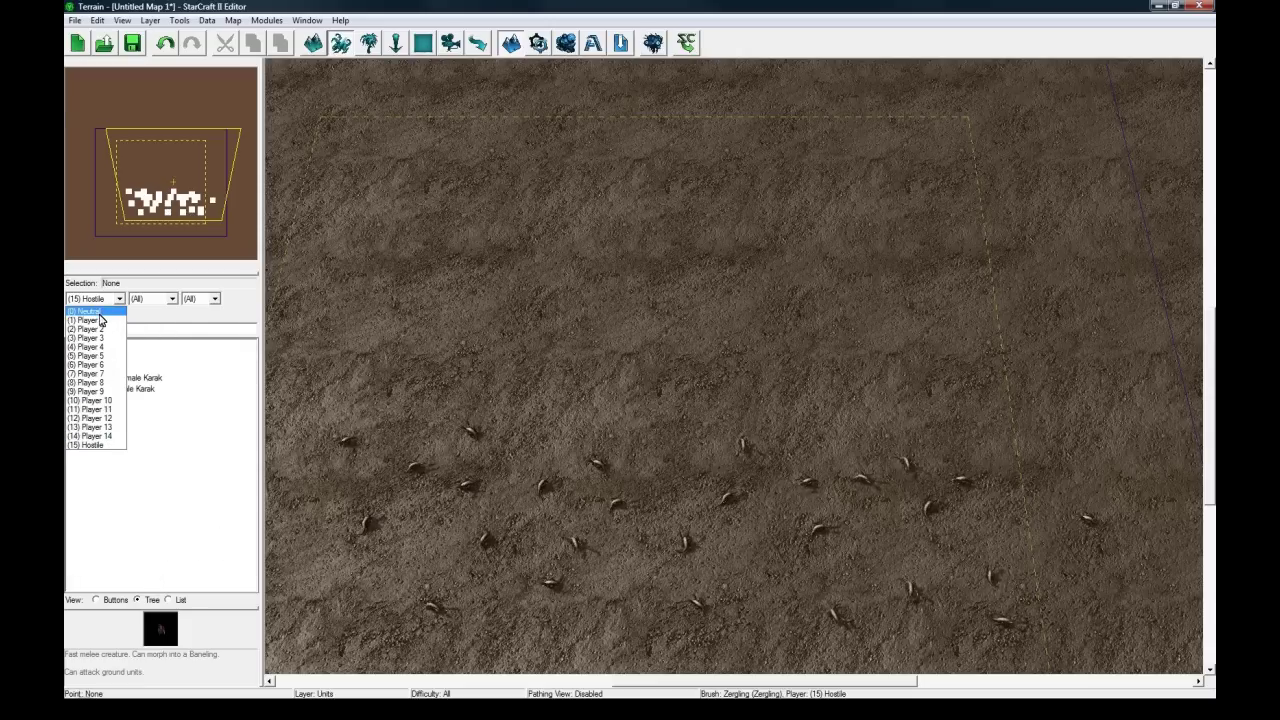
pyautogui.click(100, 322)
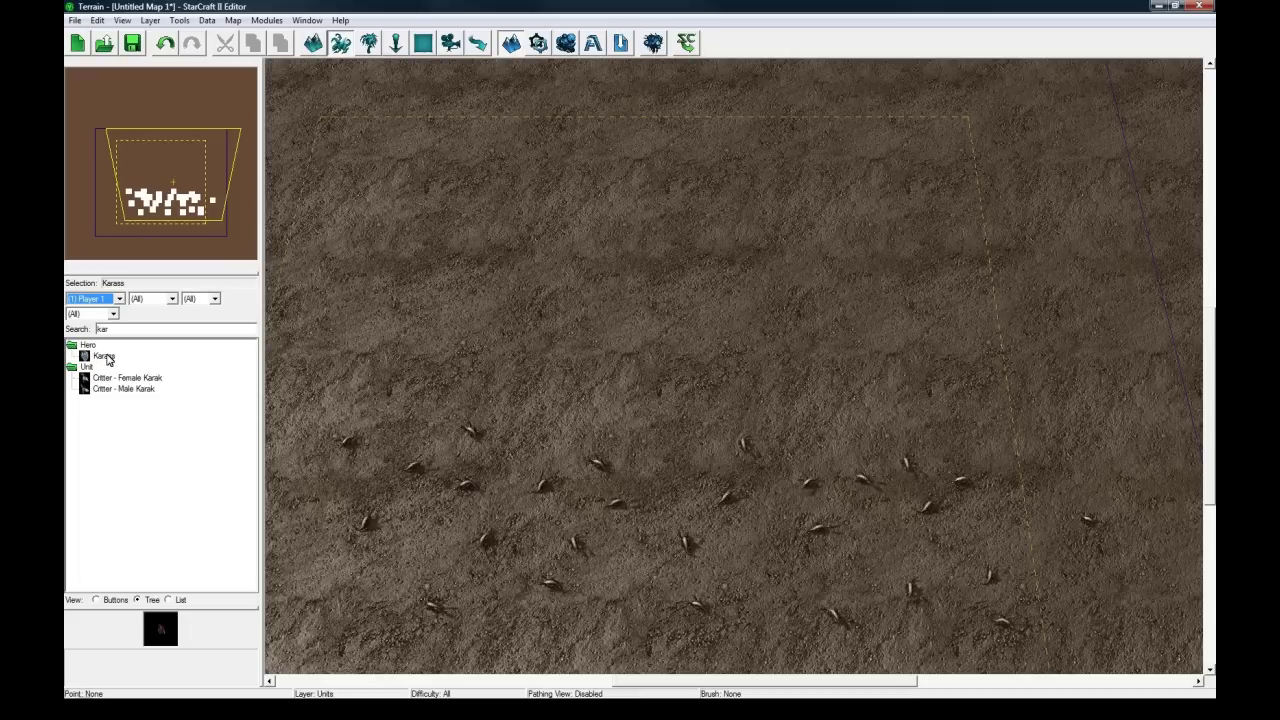
pyautogui.click(106, 357)
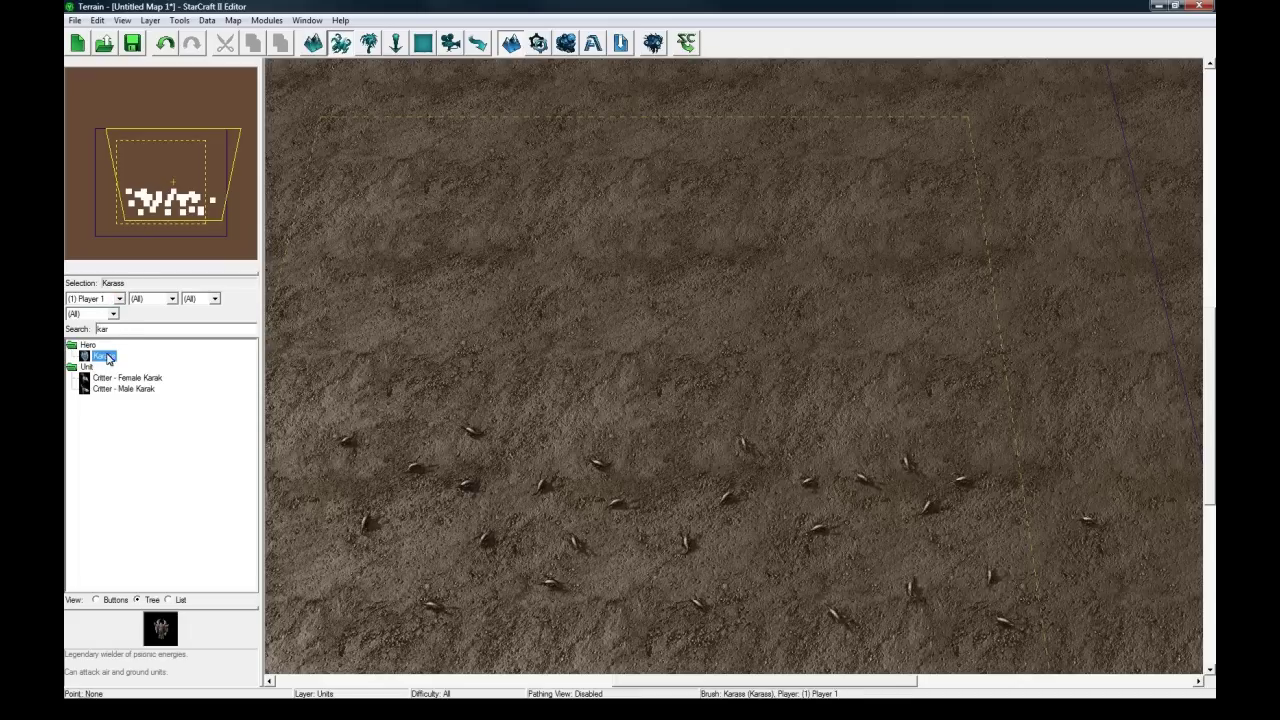
pyautogui.scroll(5, 594, 323)
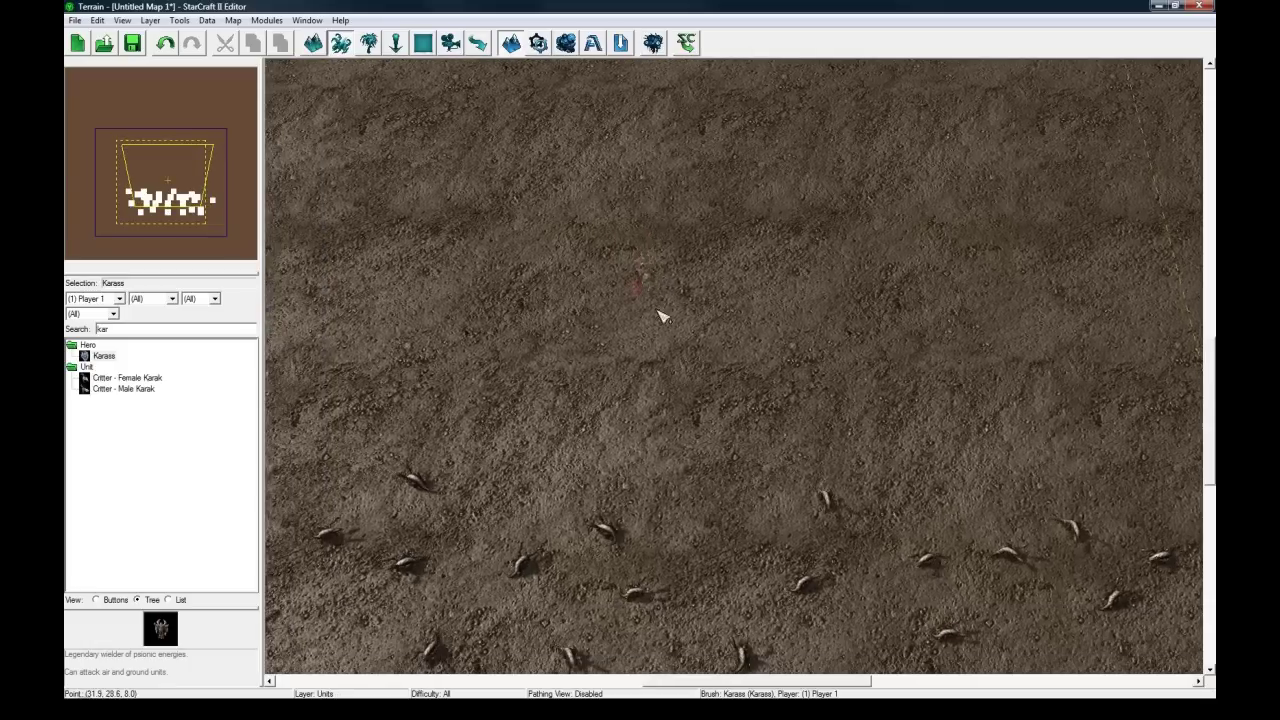
pyautogui.moveTo(702, 245); pyautogui.dragTo(692, 298, button='right')
pyautogui.click(675, 273)
pyautogui.moveTo(751, 250); pyautogui.dragTo(787, 275, button='right')
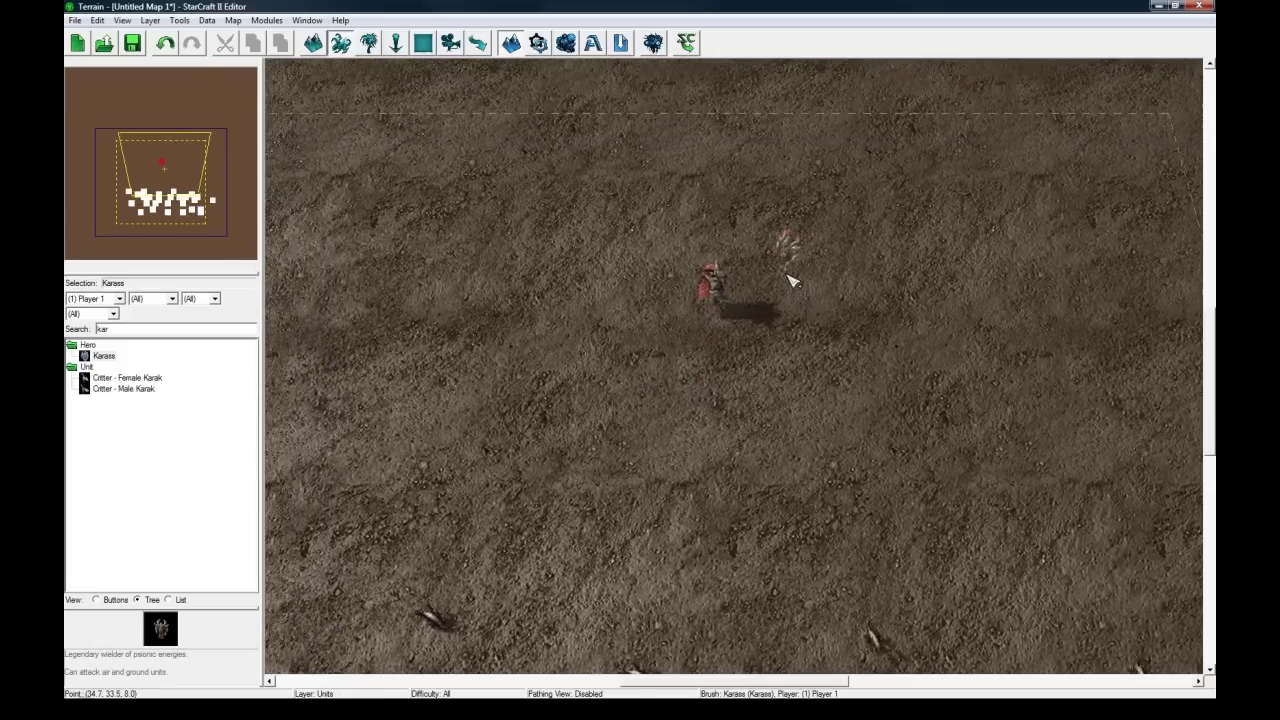
pyautogui.press('Escape')
pyautogui.moveTo(709, 287)
pyautogui.mouseDown(button='right')
pyautogui.moveTo(715, 249)
pyautogui.moveTo(700, 293)
pyautogui.mouseUp(button='right')
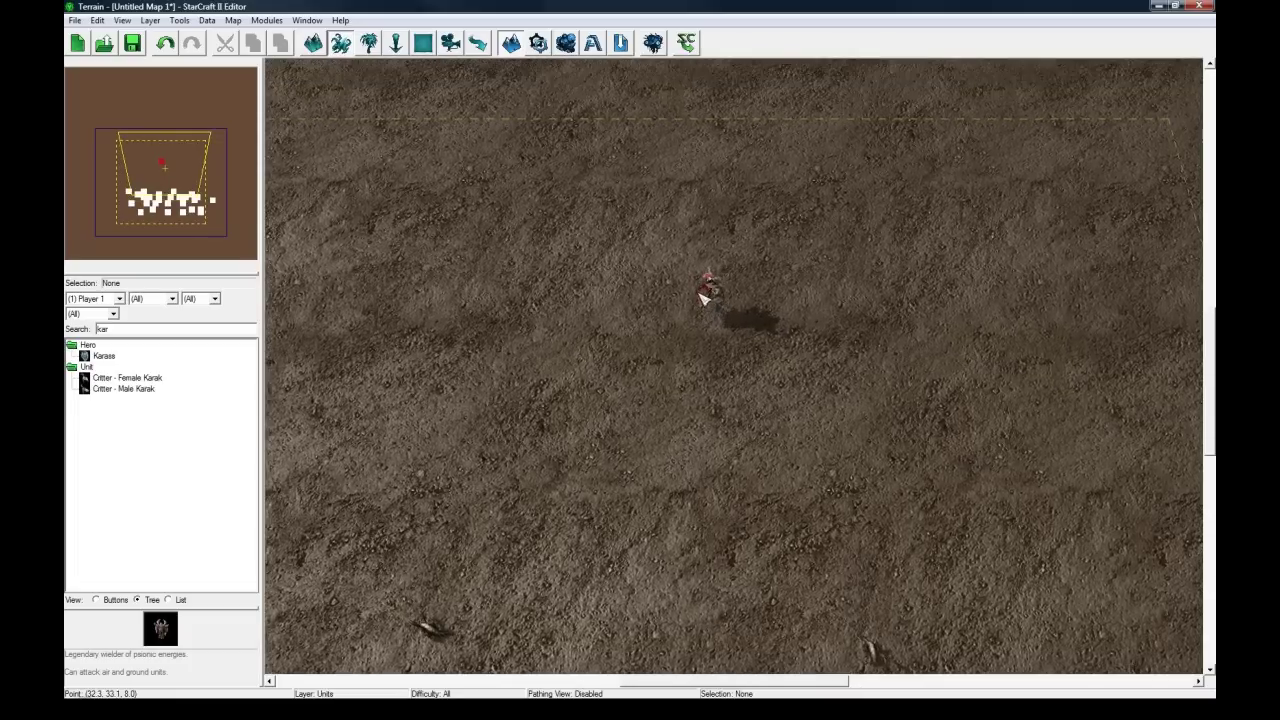
# Open the data module and find the Karass hero among the units with the search term "karass"
pyautogui.click(565, 42)
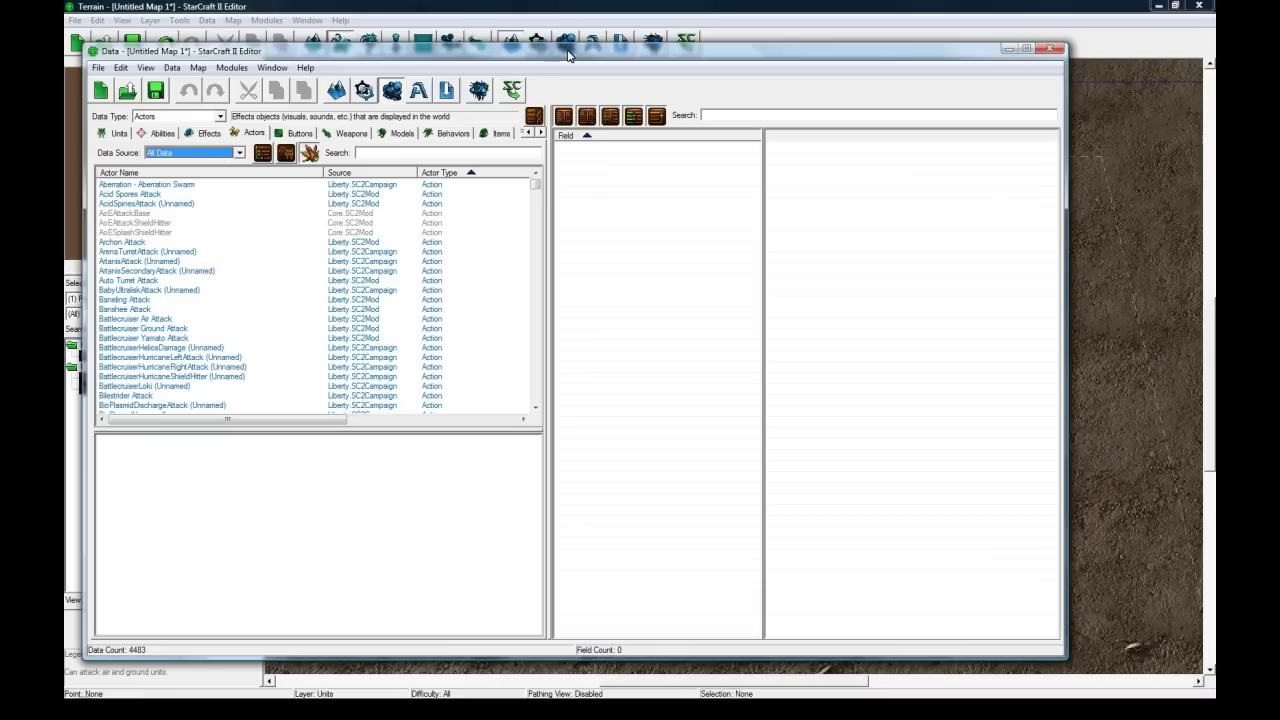
pyautogui.click(162, 156)
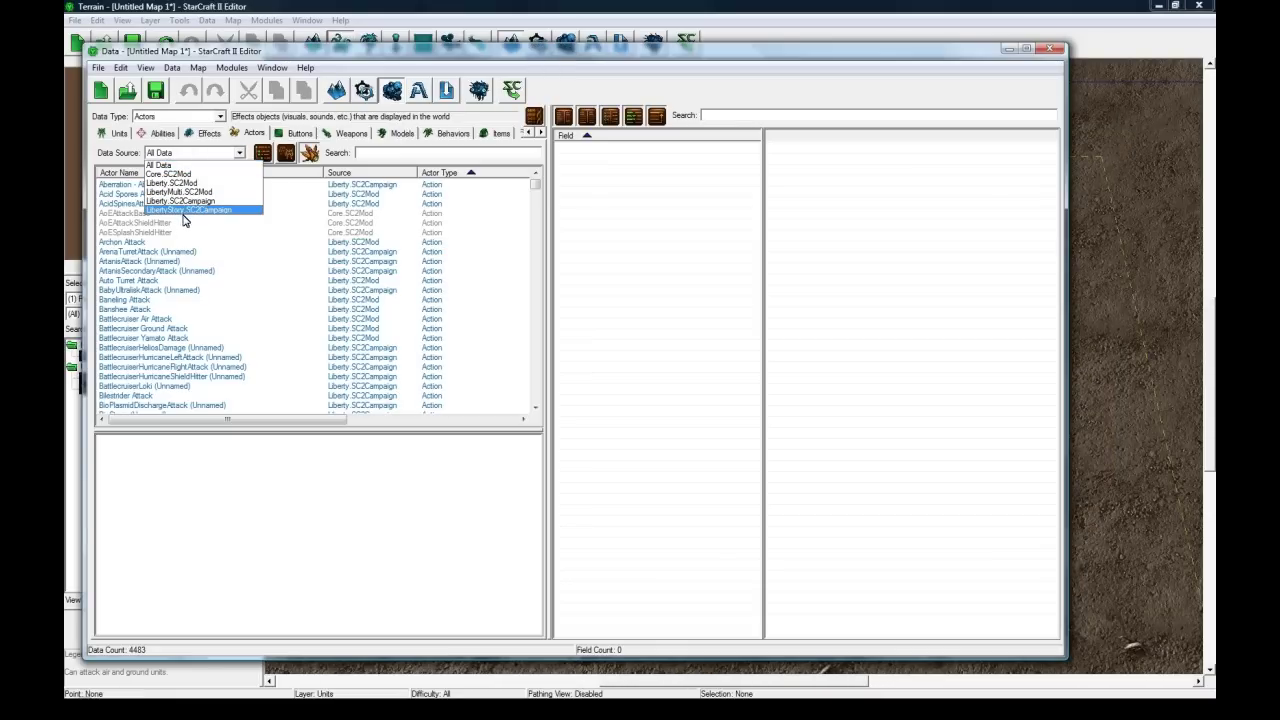
pyautogui.click(203, 158)
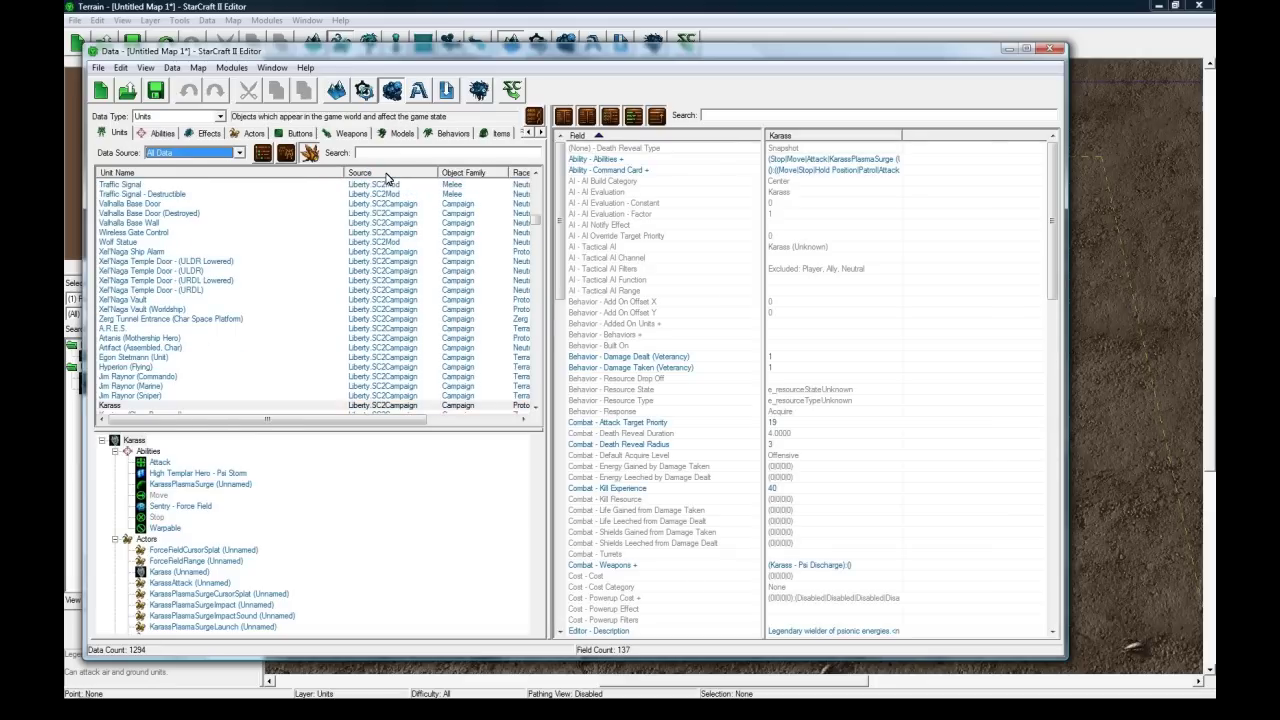
pyautogui.click(375, 155)
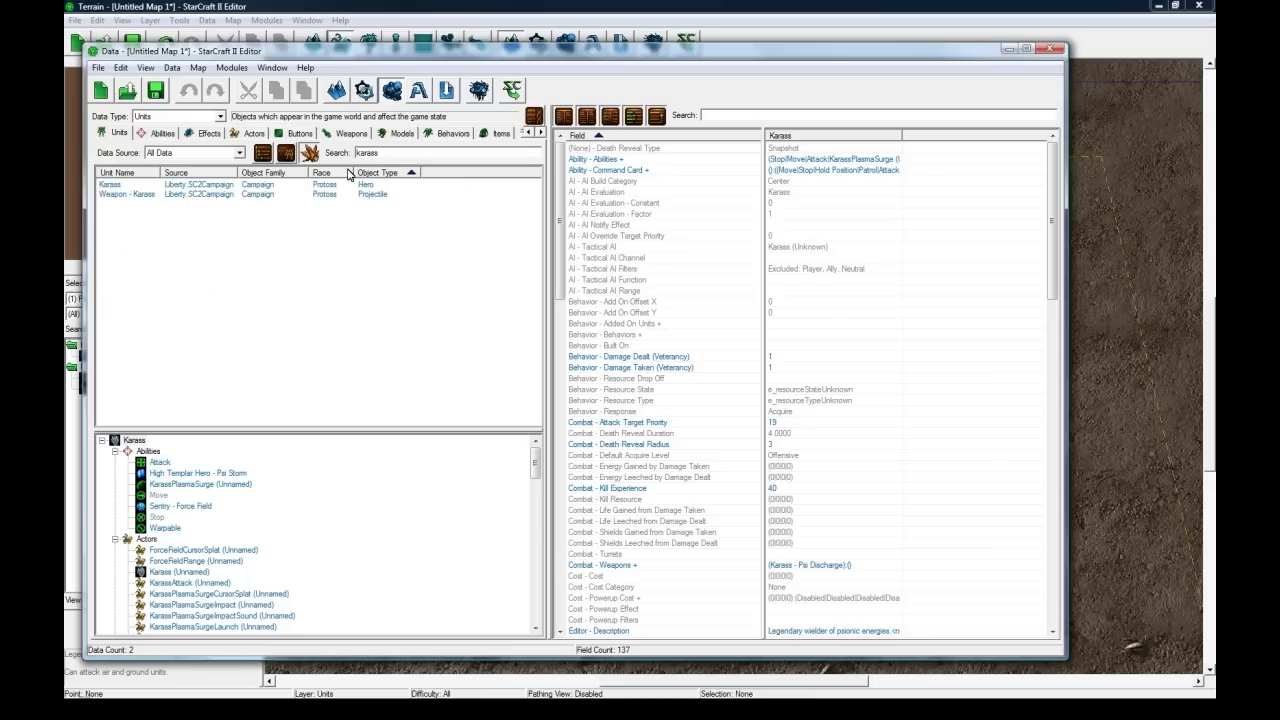
pyautogui.click(132, 185)
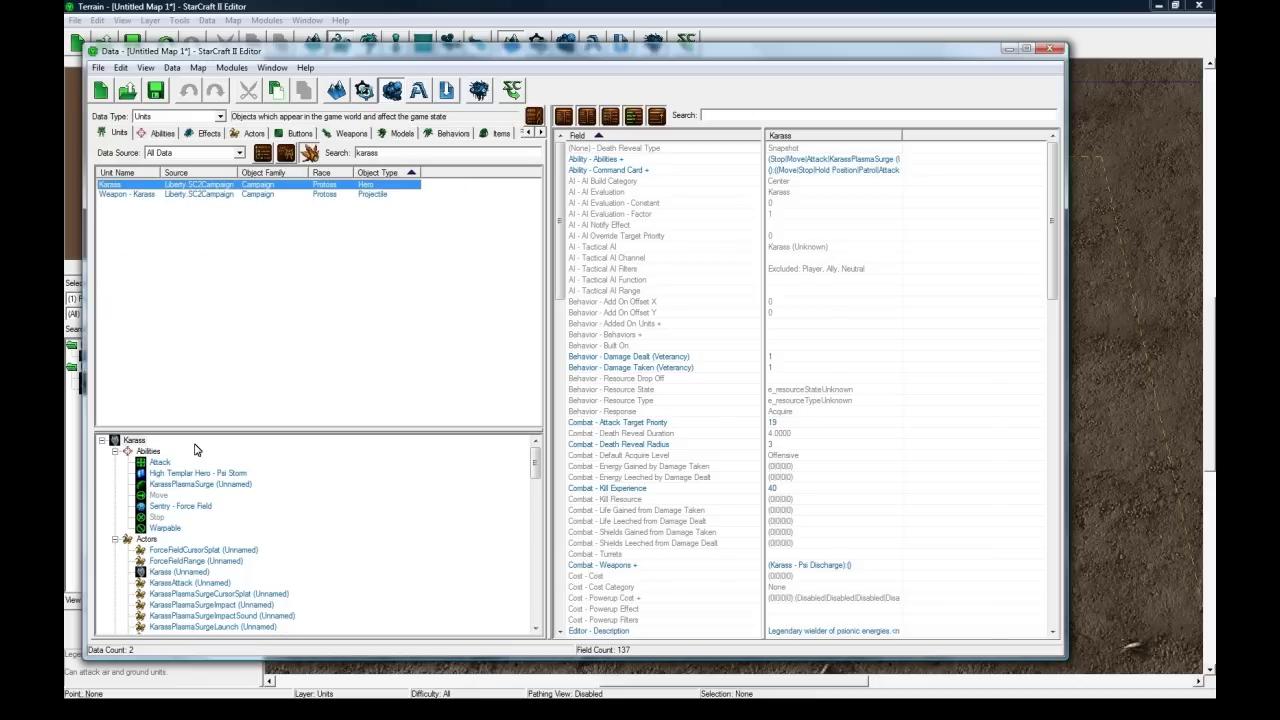
# Remove the KarassPlasmaSurge and High Templar Hero - Psi Storm abilities from Karass's ability list
pyautogui.click(811, 161)
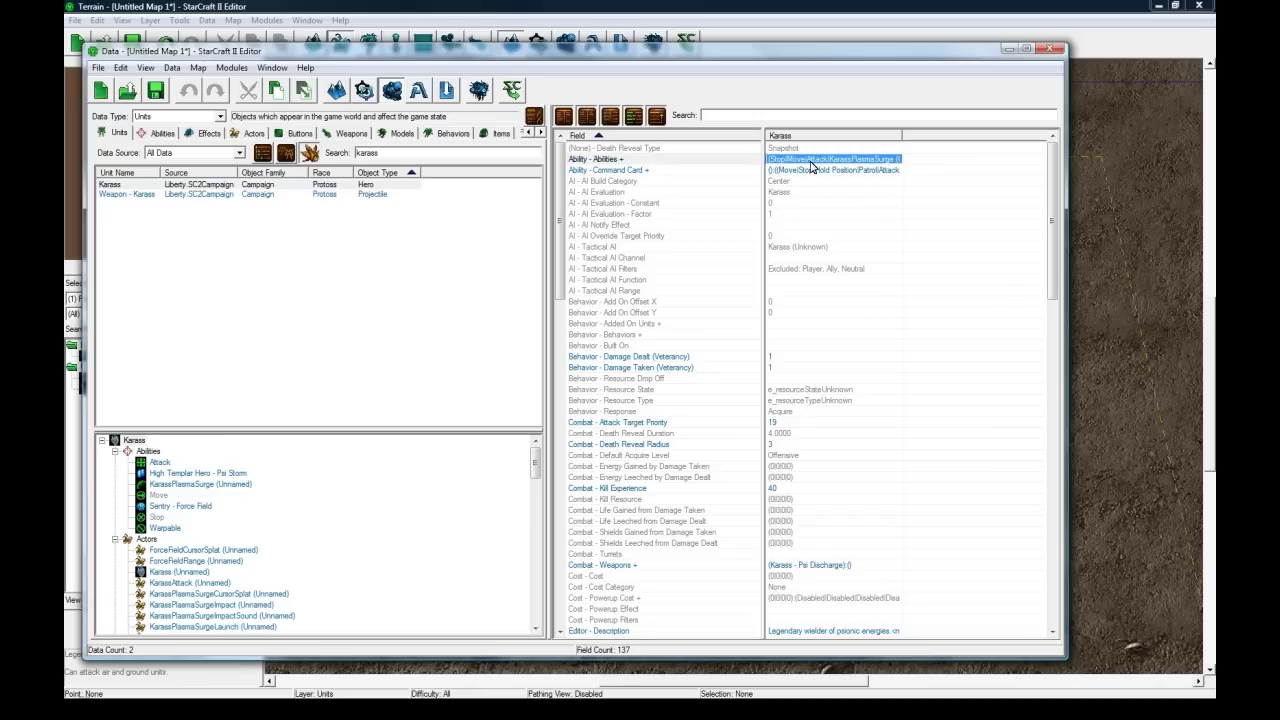
pyautogui.doubleClick(811, 164)
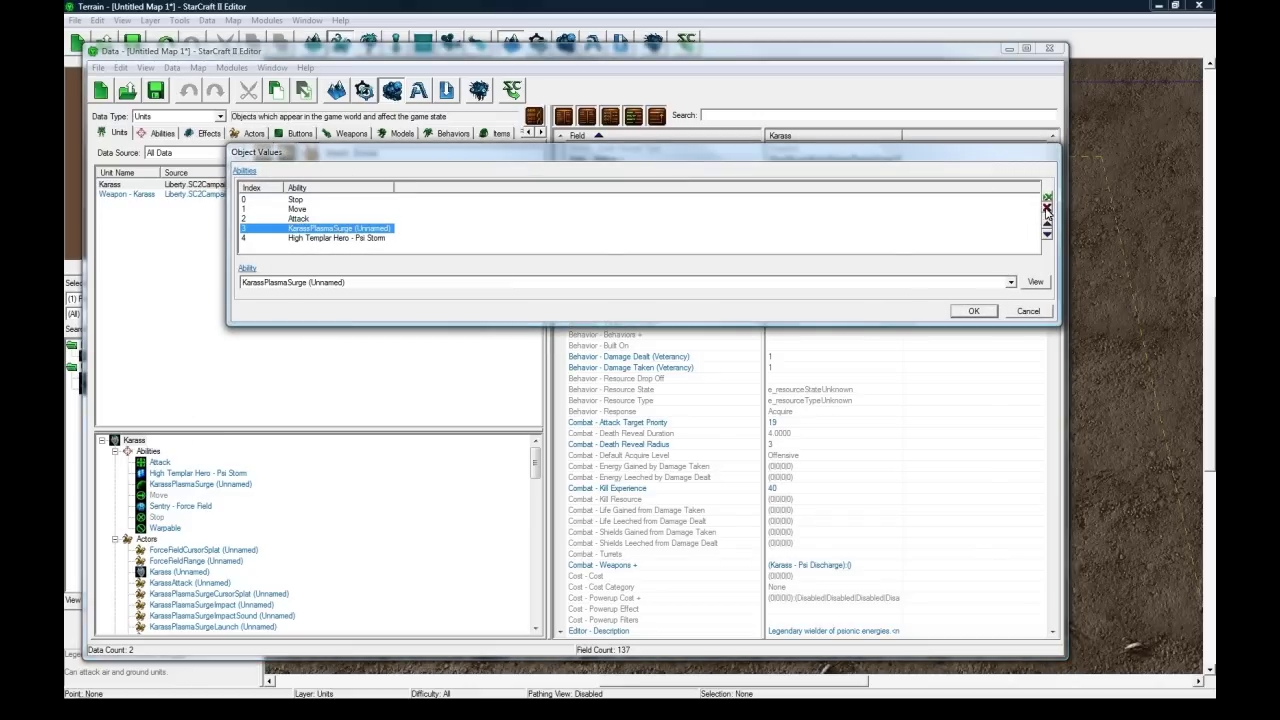
pyautogui.click(1047, 208)
pyautogui.click(1047, 208)
pyautogui.click(973, 312)
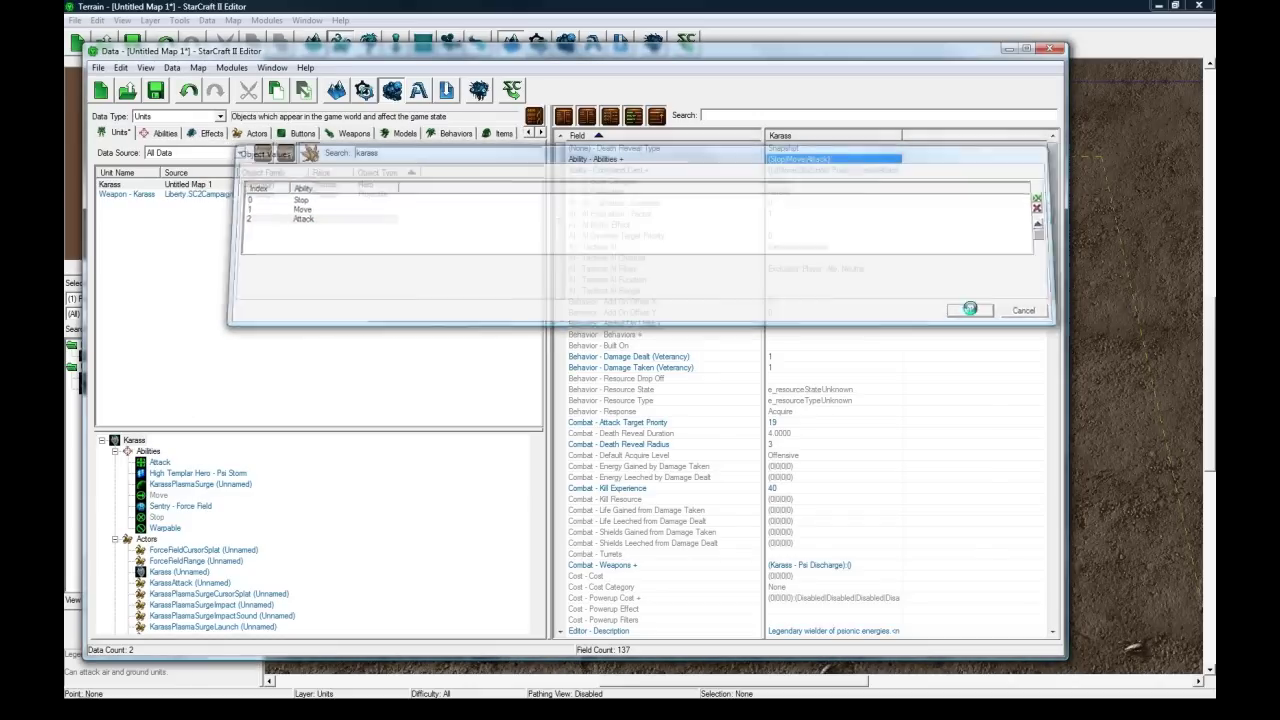
# Remove the two special ability buttons from the bottom row of Karass's command card
pyautogui.click(787, 172)
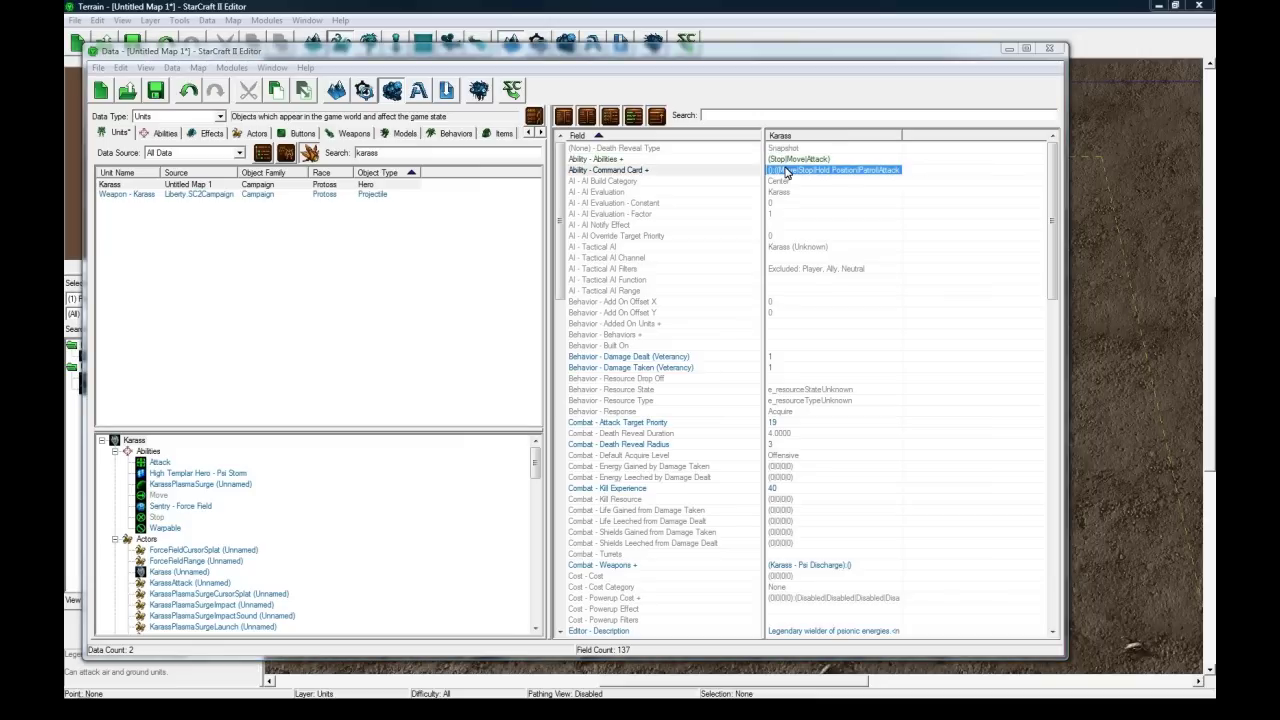
pyautogui.doubleClick(787, 172)
pyautogui.click(247, 249)
pyautogui.click(266, 248)
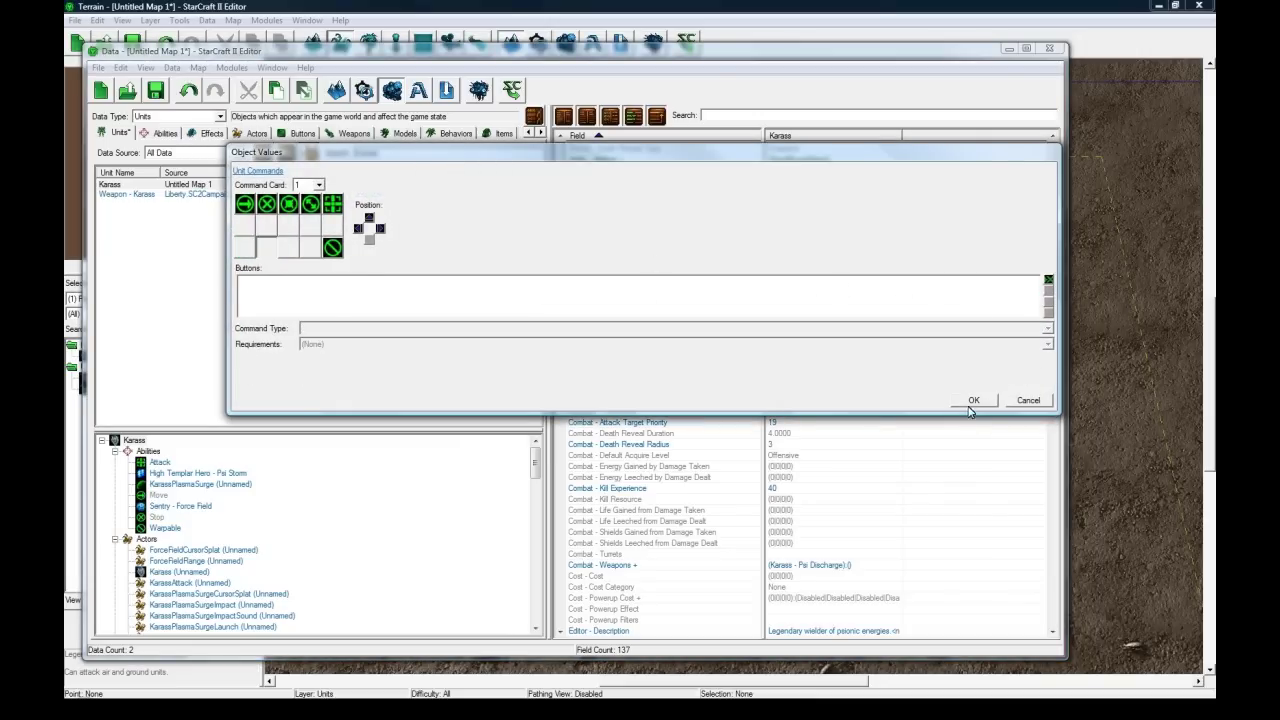
pyautogui.click(971, 401)
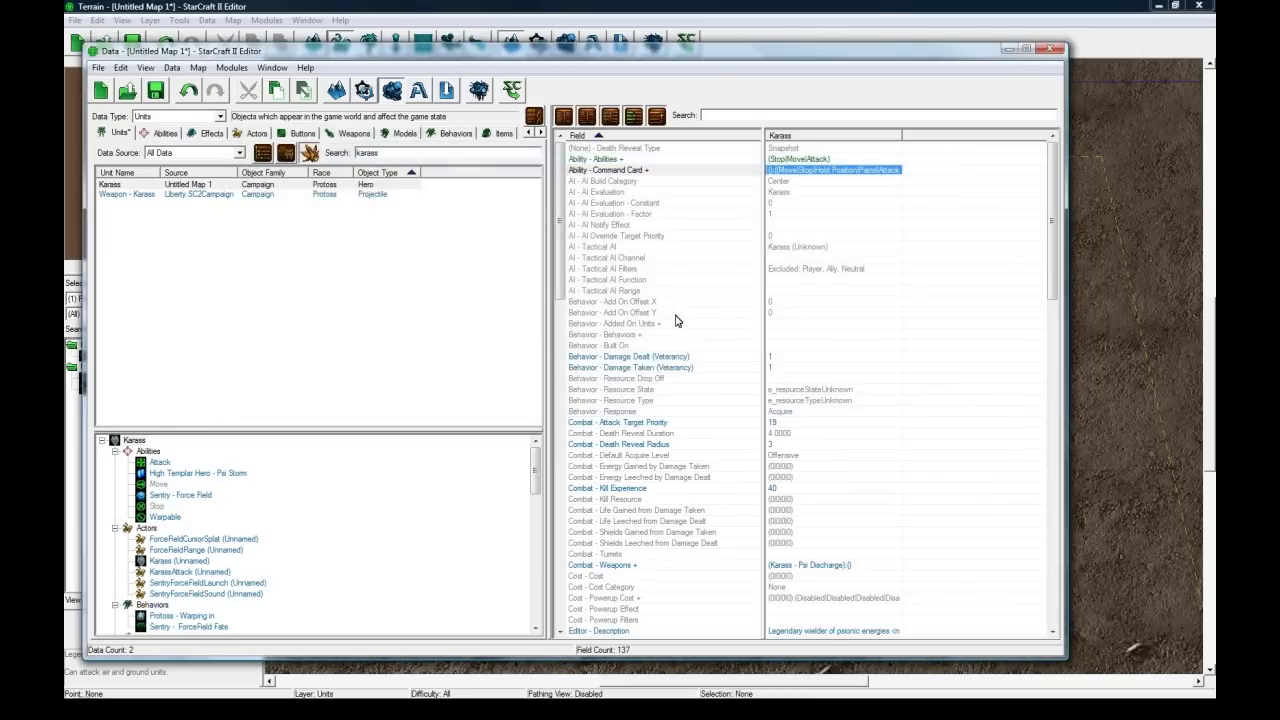
# Examine Karass's behavior and combat fields, including its damage taken and weapon entries
pyautogui.click(220, 187)
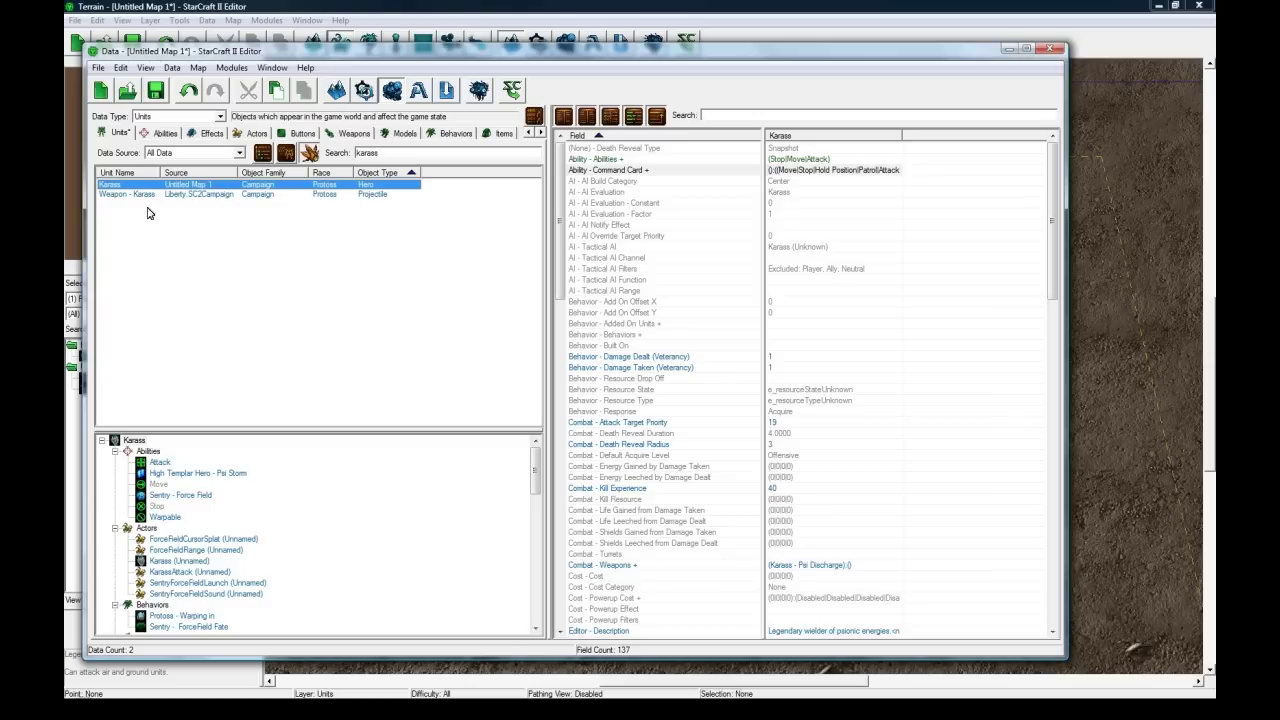
pyautogui.click(795, 368)
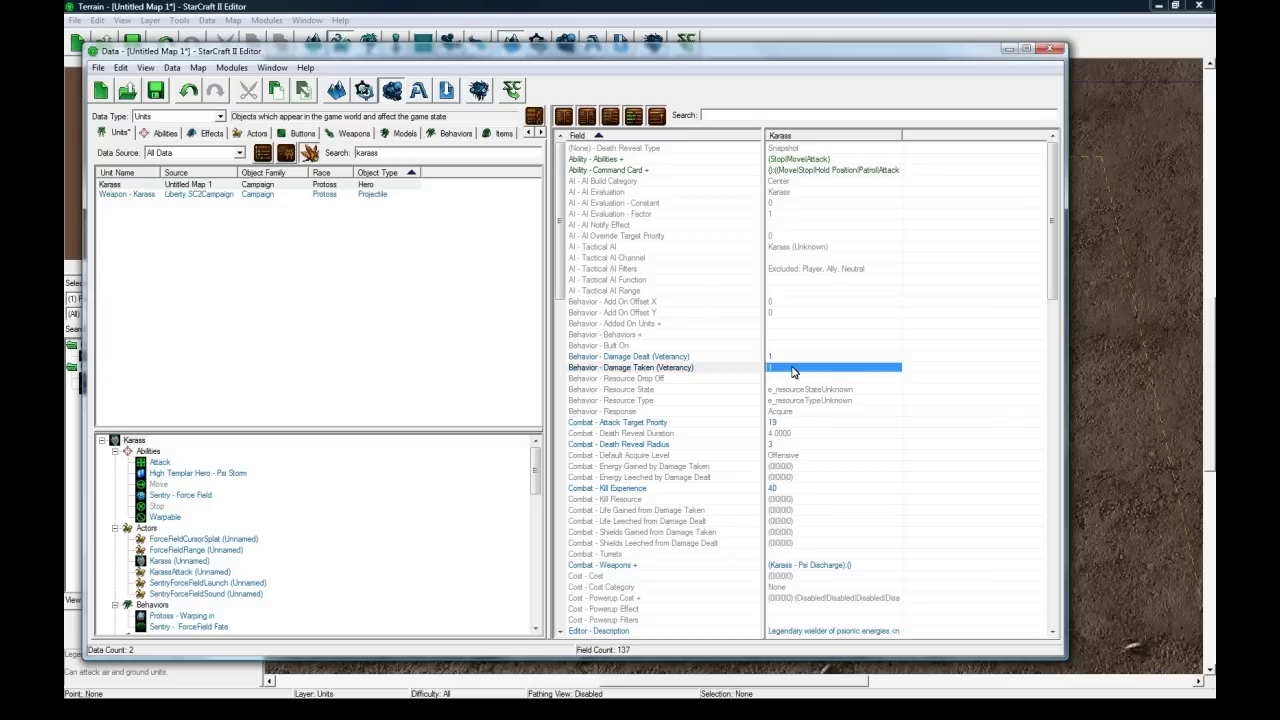
pyautogui.scroll(-2, 793, 392)
pyautogui.click(797, 499)
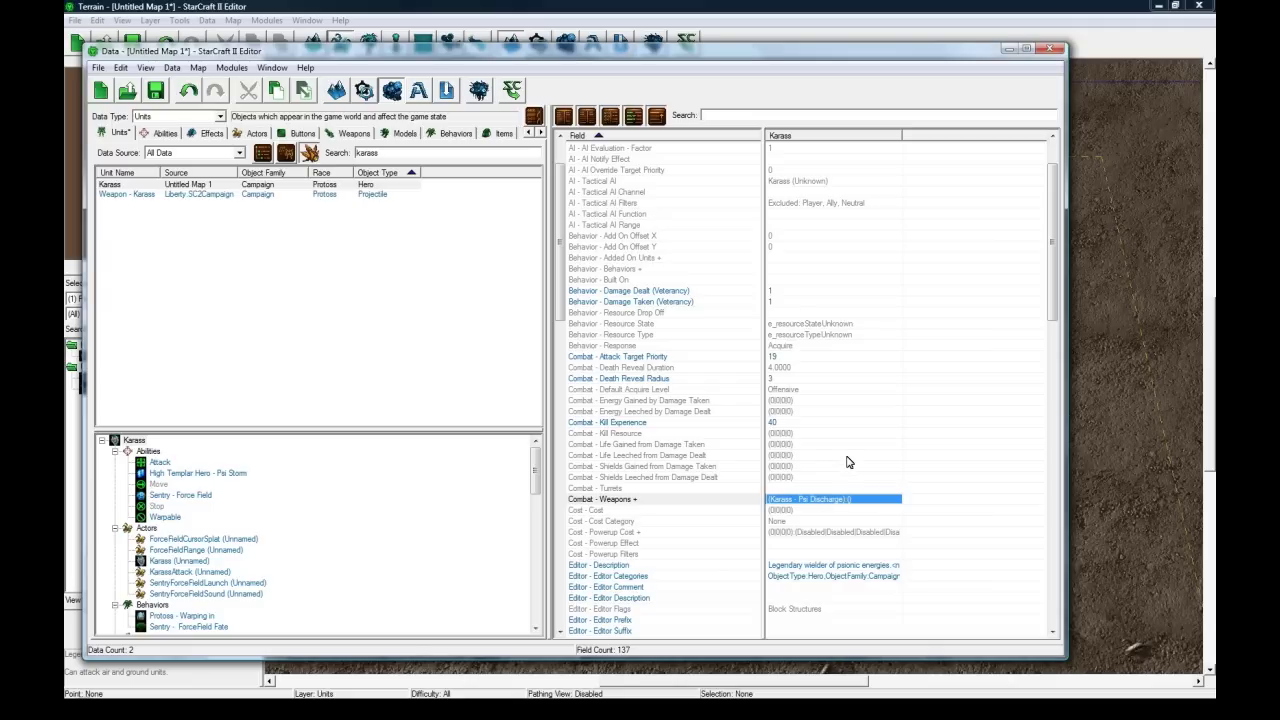
pyautogui.scroll(-4, 847, 462)
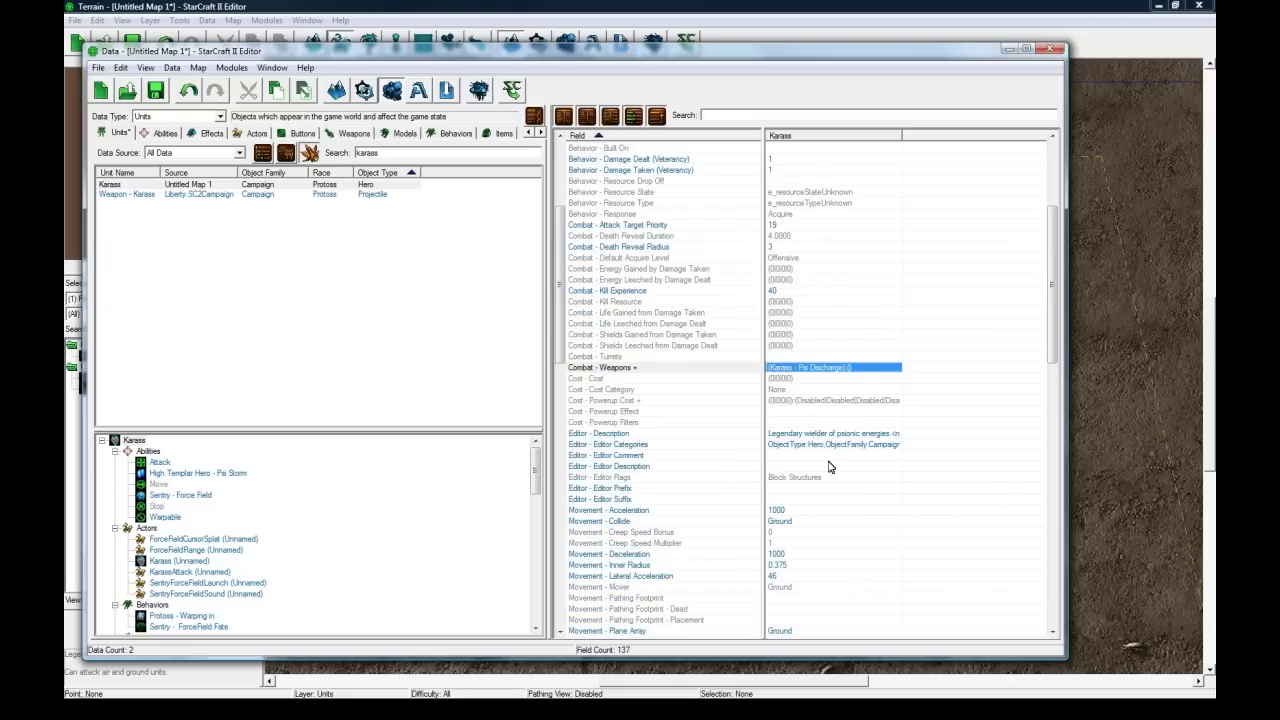
pyautogui.click(800, 380)
pyautogui.click(807, 368)
# Set Karass's Life Maximum and Life Starting Amount to 300
pyautogui.scroll(-4, 812, 395)
pyautogui.scroll(-9, 812, 404)
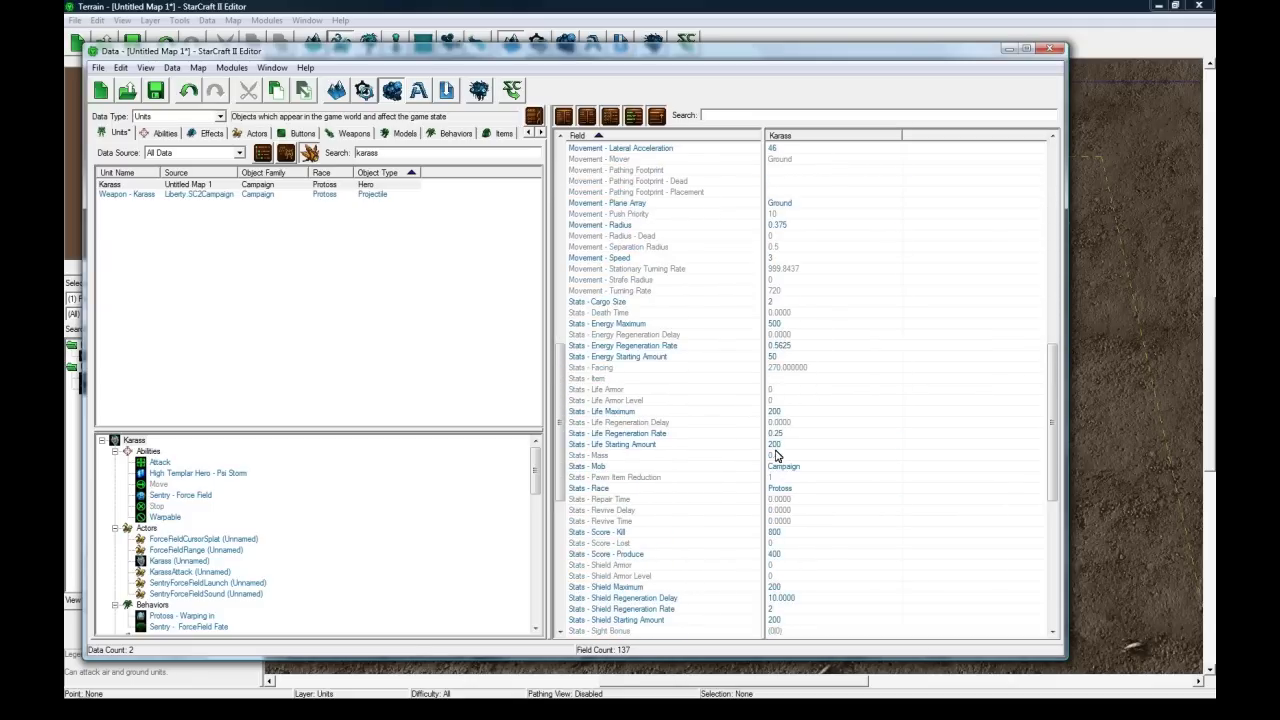
pyautogui.doubleClick(790, 413)
pyautogui.write('300')
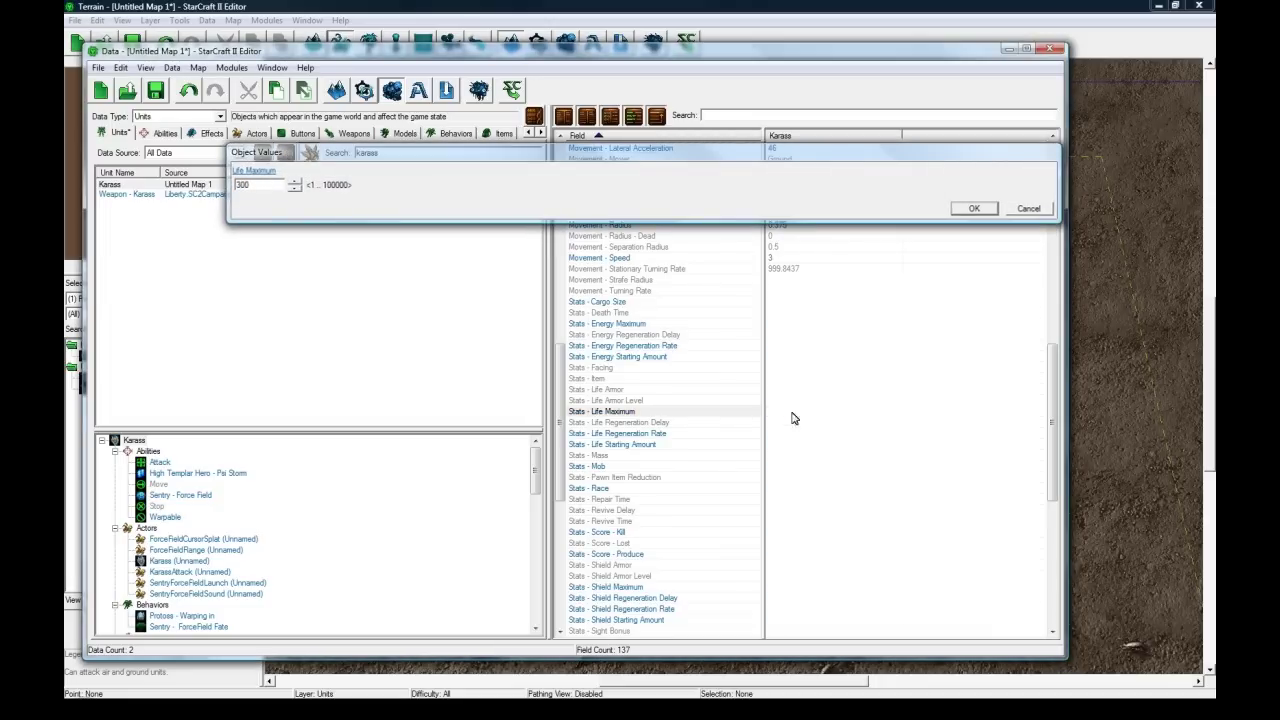
pyautogui.press('Return')
pyautogui.click(792, 445)
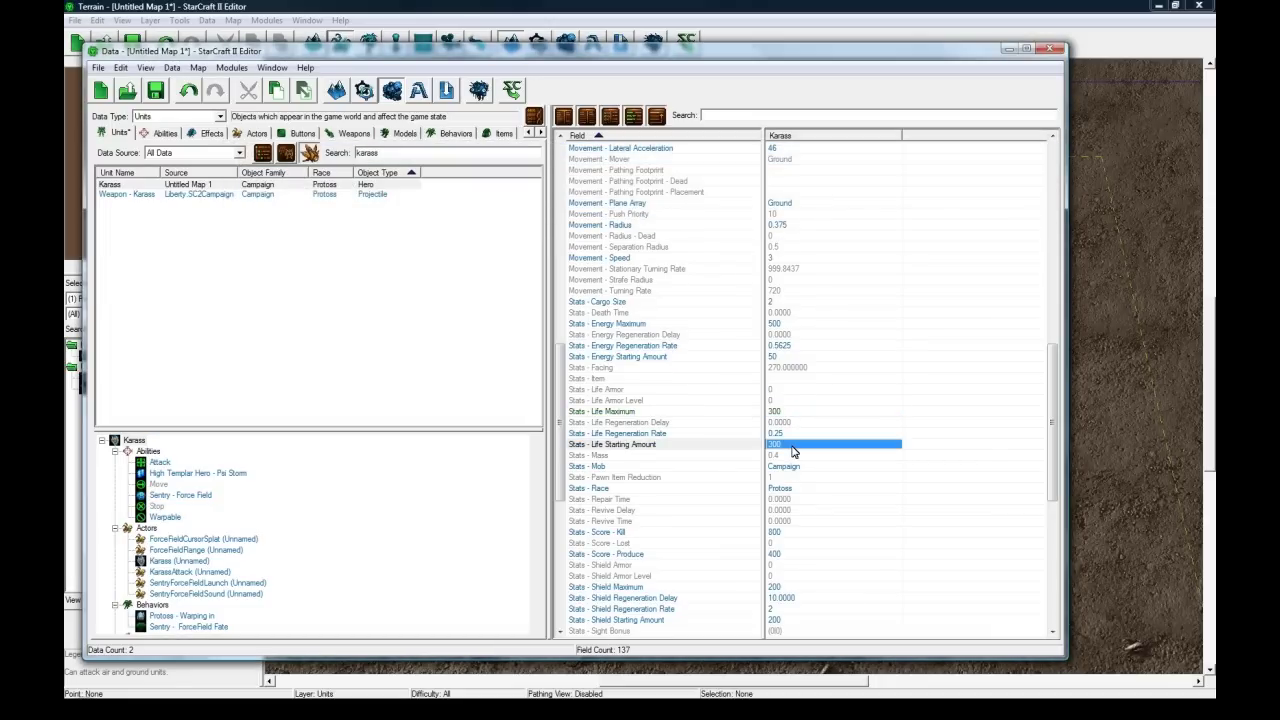
# Add the Heroic attribute to Karass's unit attributes
pyautogui.scroll(-5, 792, 452)
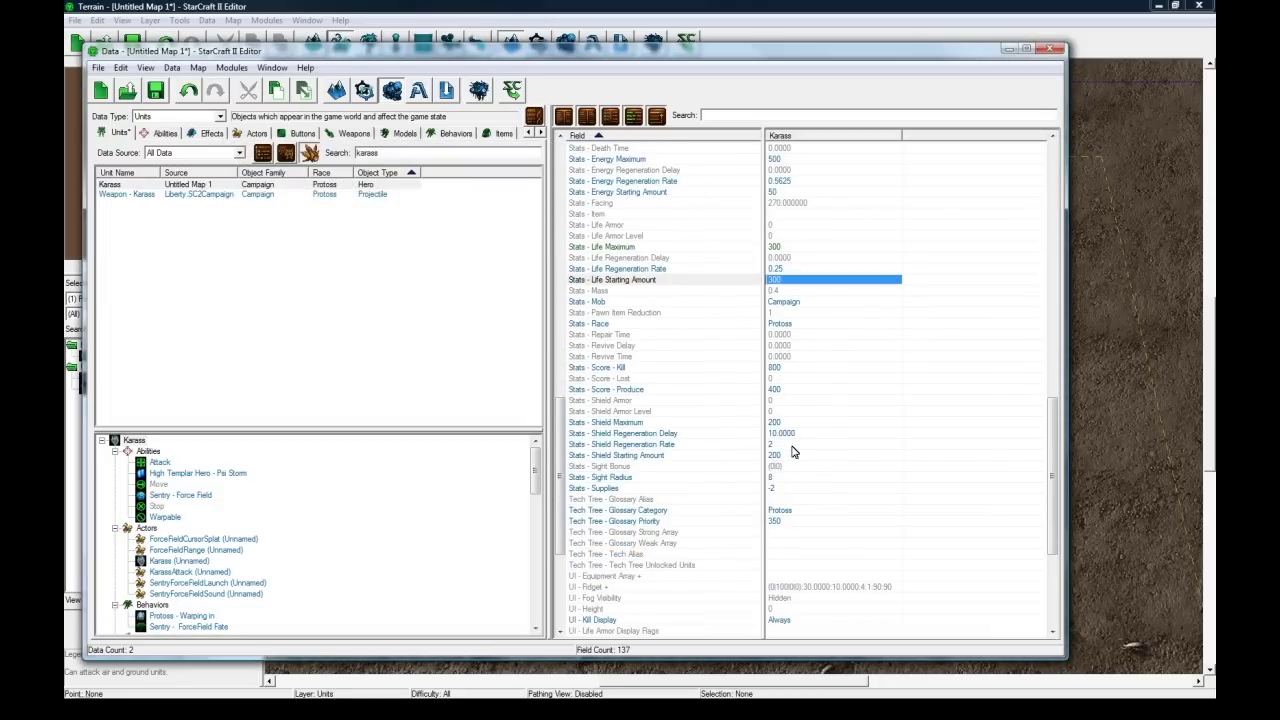
pyautogui.scroll(-4, 792, 452)
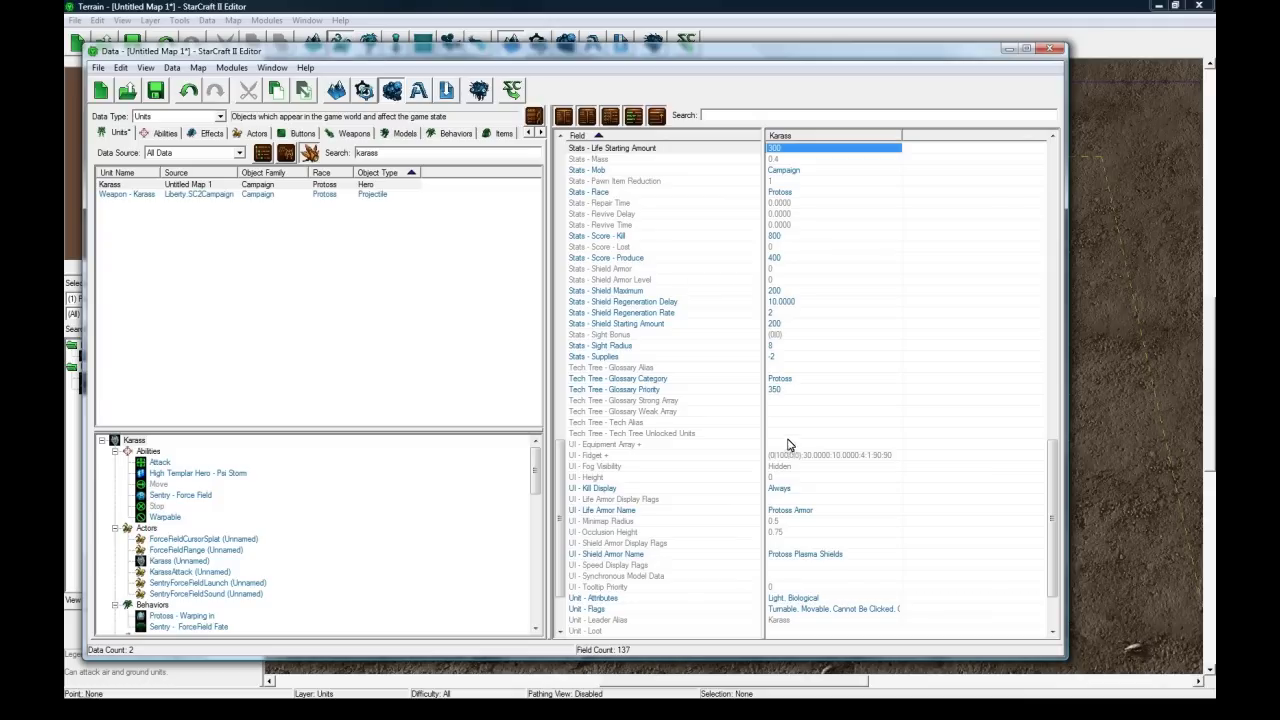
pyautogui.moveTo(1051, 490); pyautogui.dragTo(965, 547)
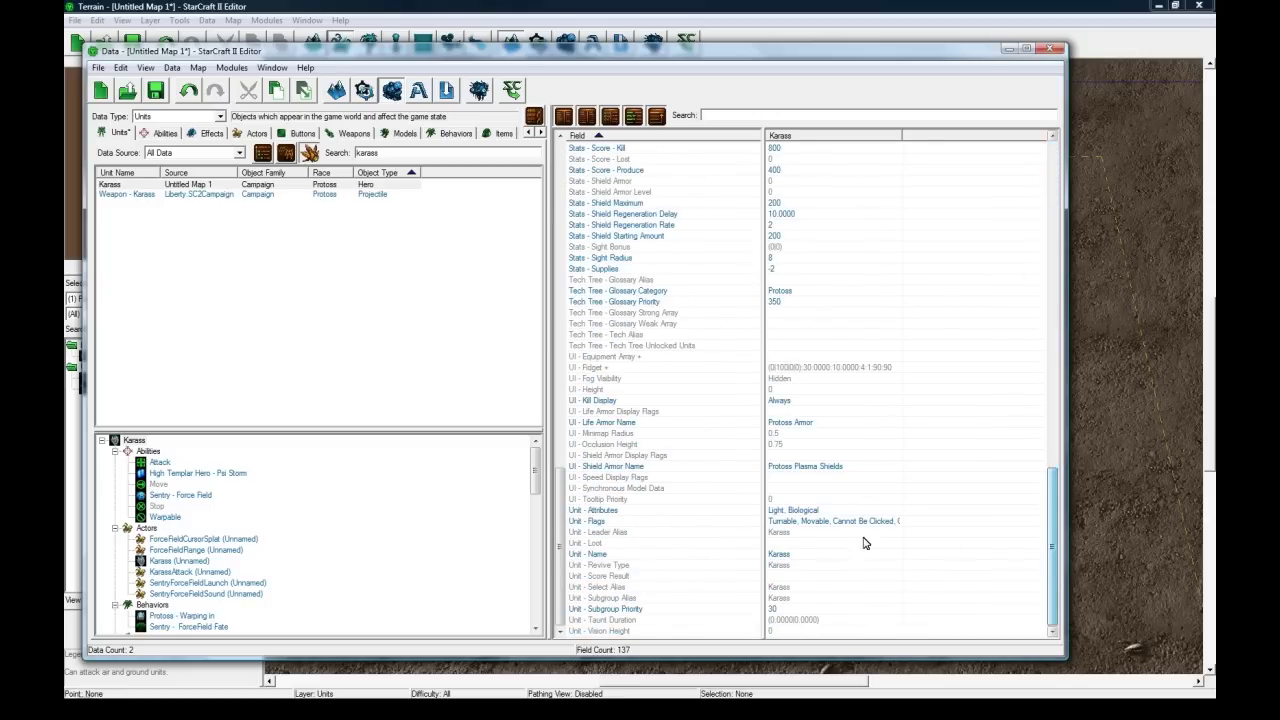
pyautogui.click(965, 545)
pyautogui.doubleClick(822, 512)
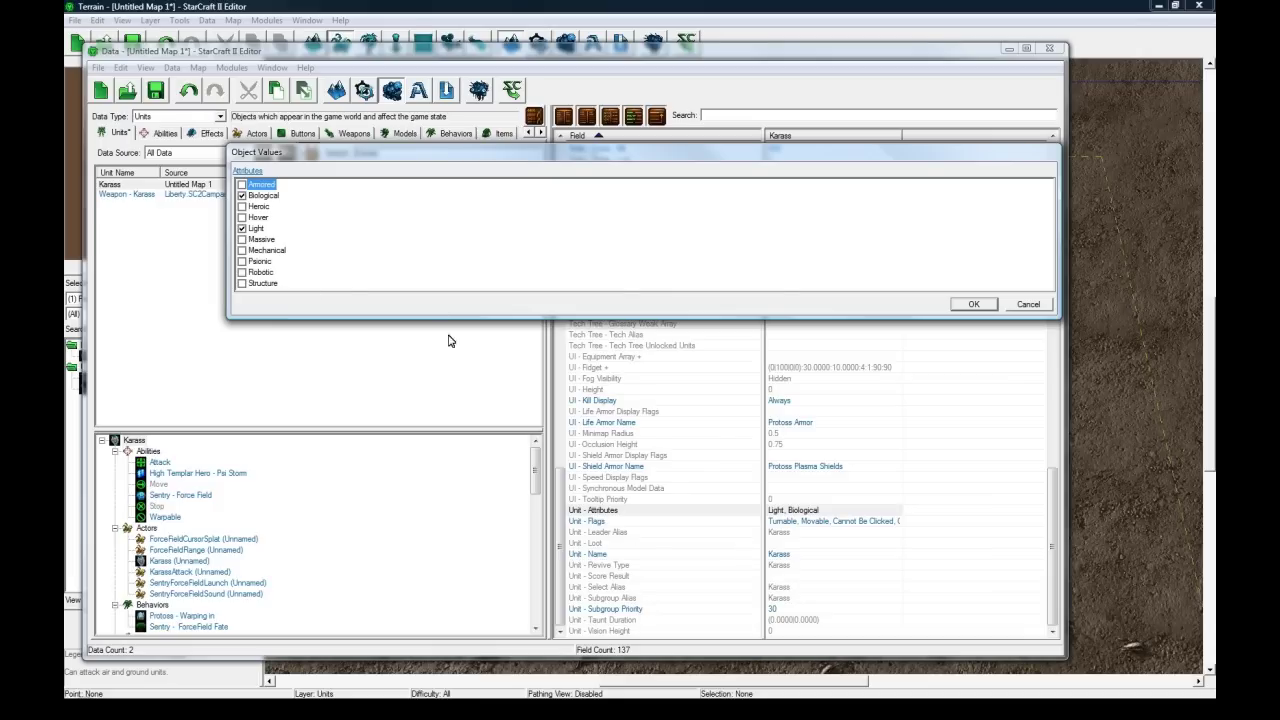
pyautogui.click(252, 208)
pyautogui.click(972, 304)
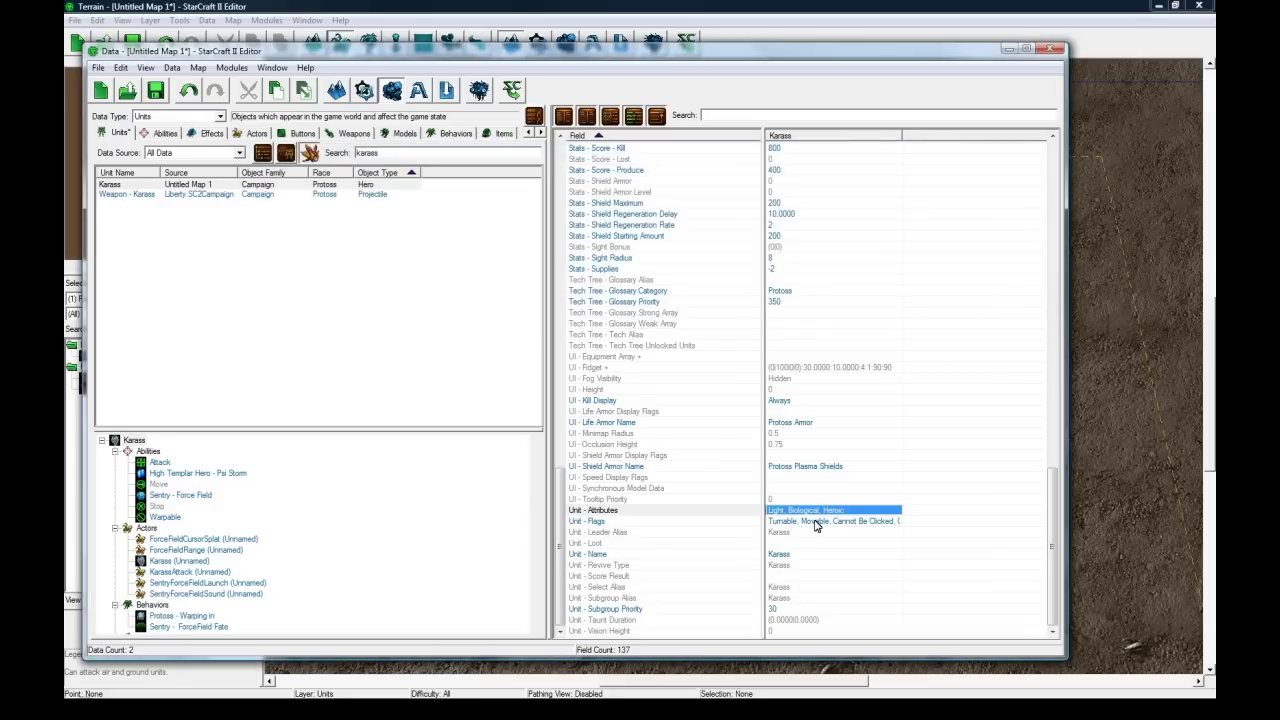
# Check which unit flags are enabled for Karass and leave them as they are
pyautogui.click(811, 522)
pyautogui.doubleClick(812, 523)
pyautogui.scroll(-5, 394, 351)
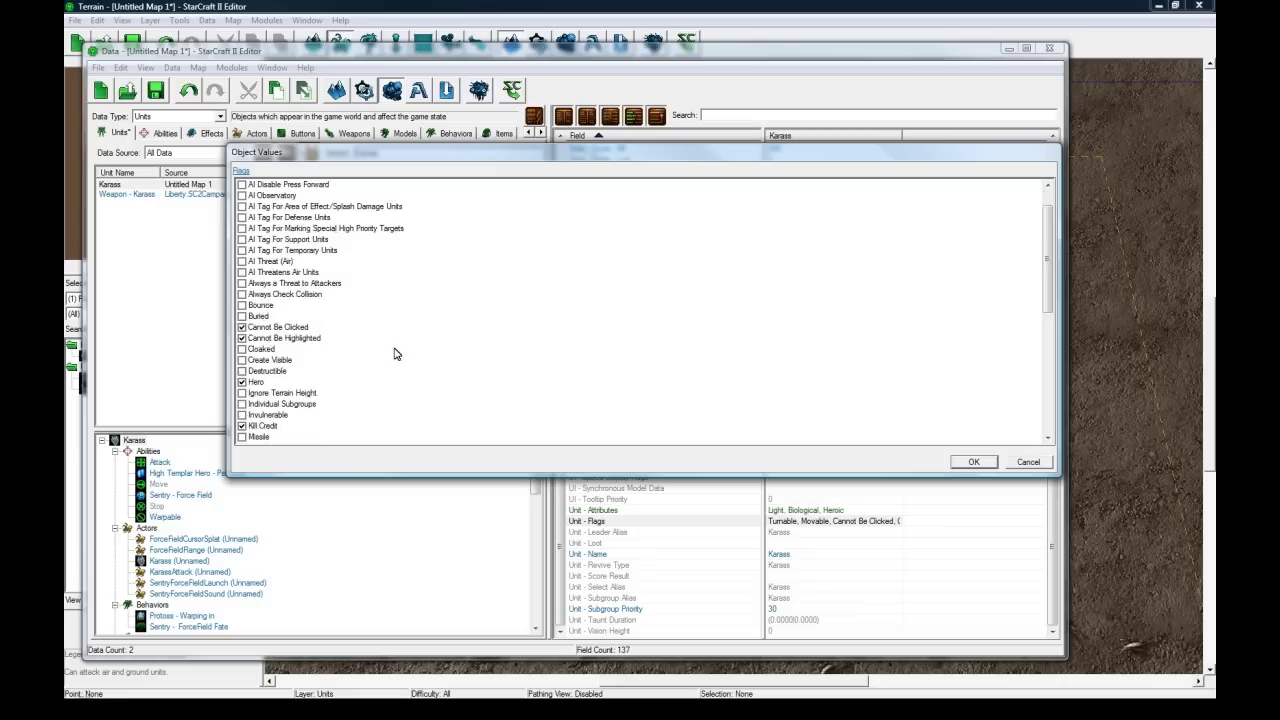
pyautogui.click(1027, 462)
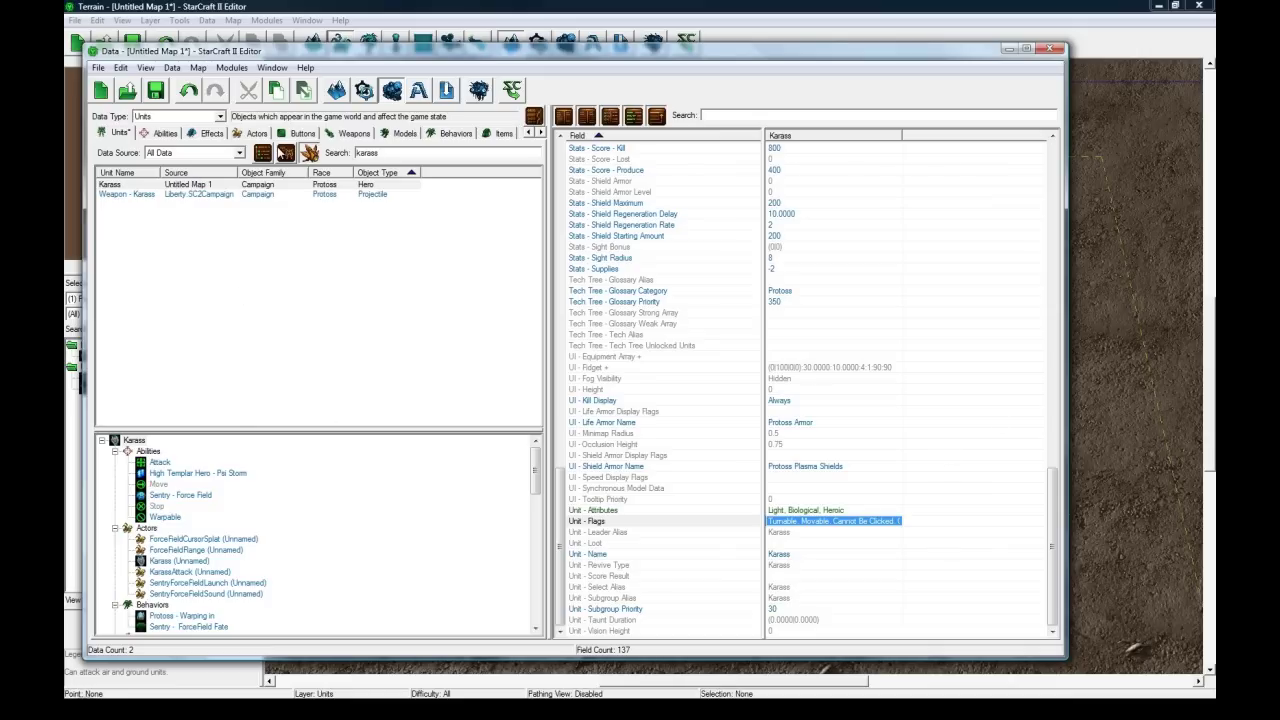
# Create a new behavior named Strength with the suggested ID and the behavior type Attribute
pyautogui.click(463, 134)
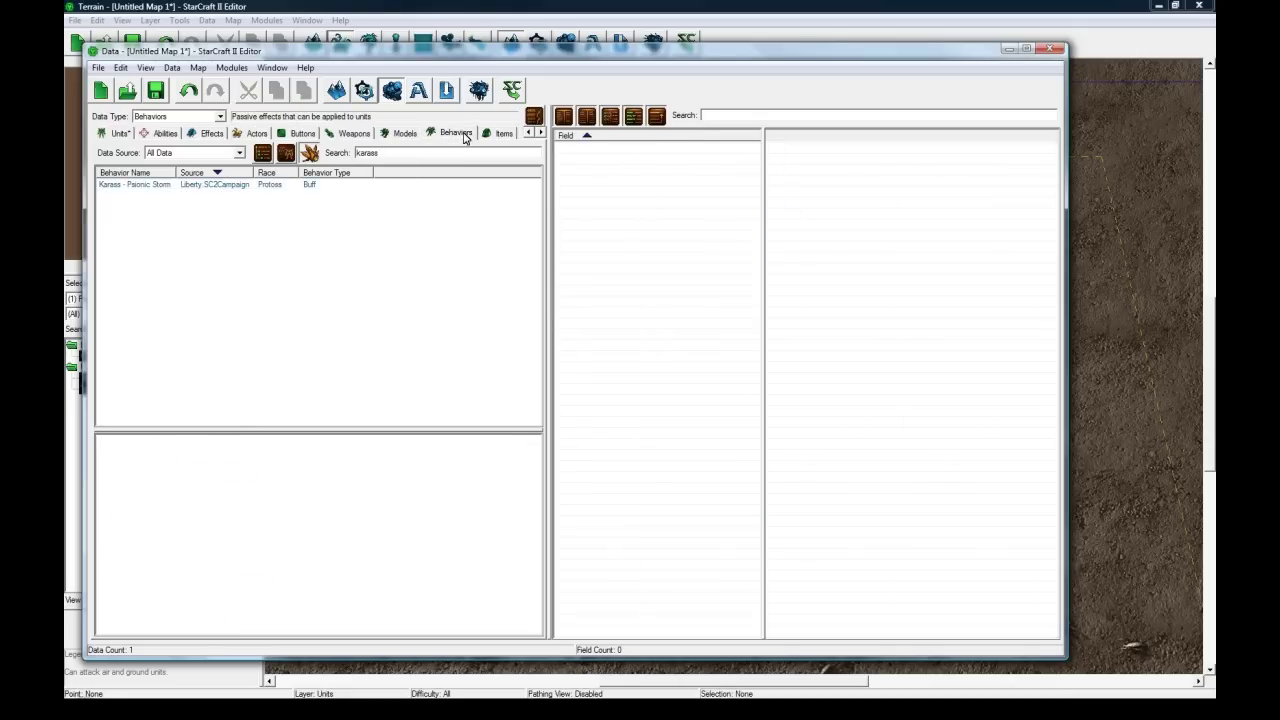
pyautogui.rightClick(166, 229)
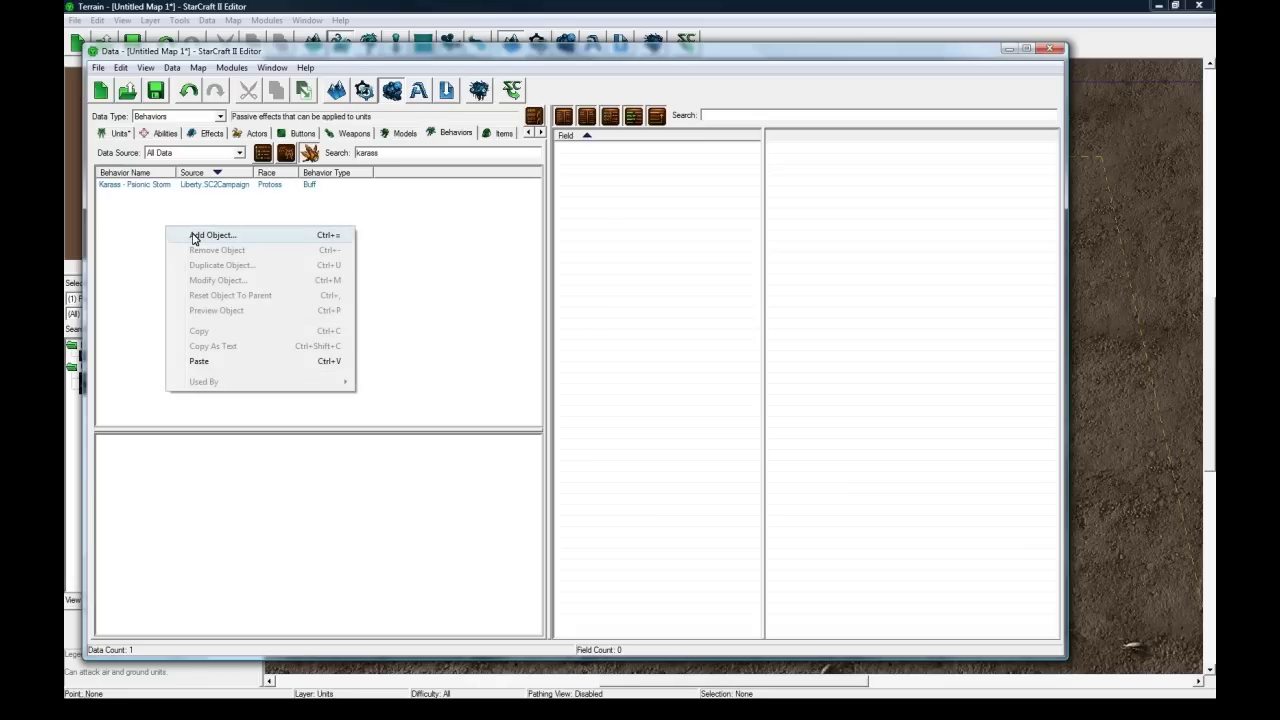
pyautogui.click(194, 237)
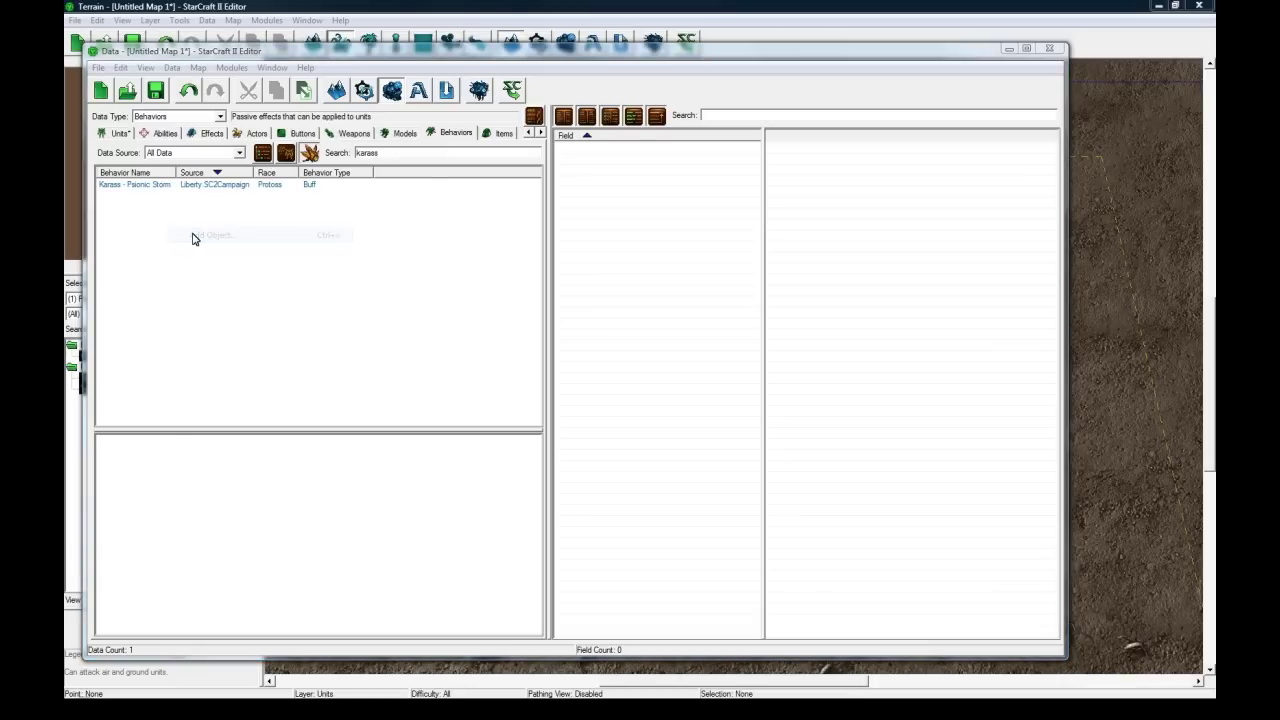
pyautogui.write('Strength')
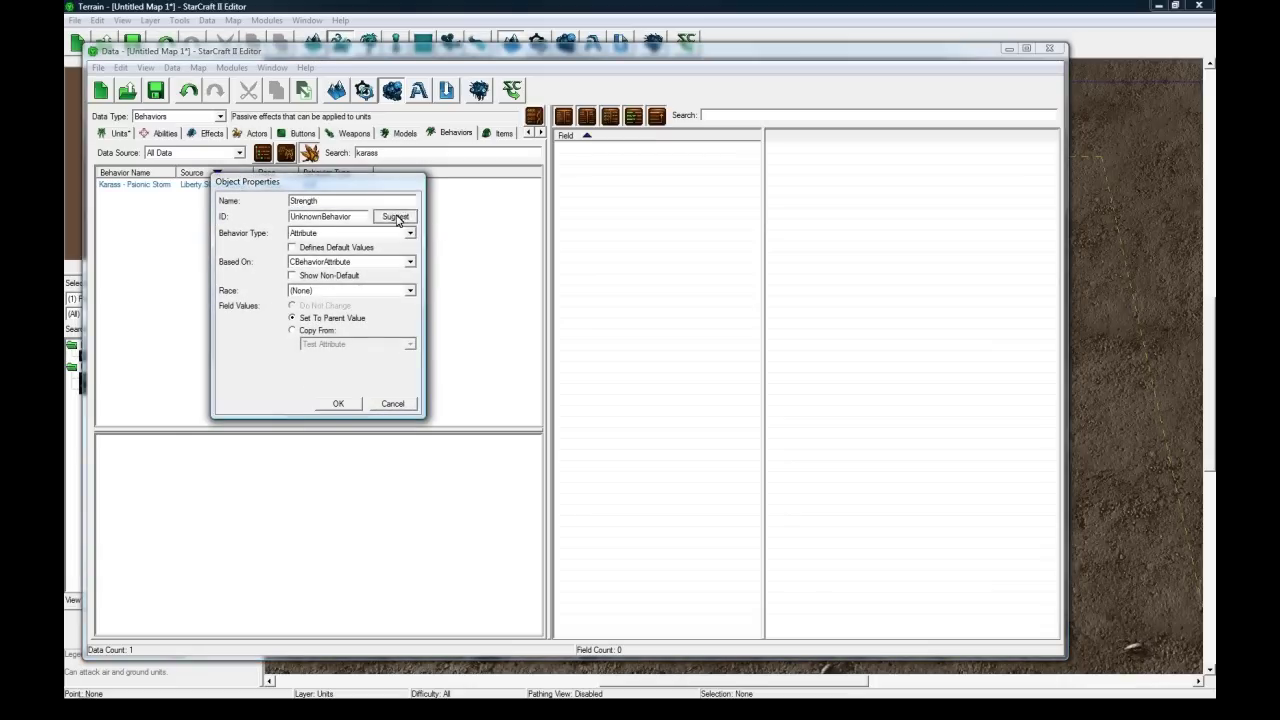
pyautogui.click(395, 216)
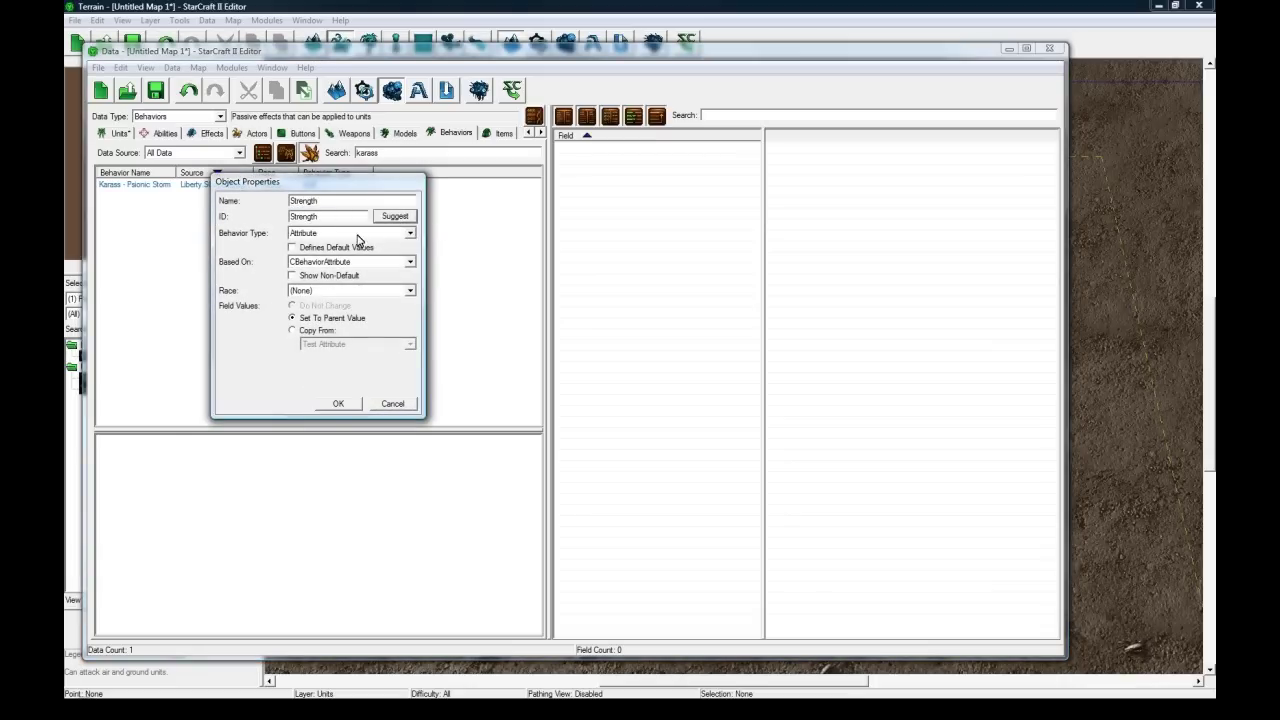
pyautogui.click(341, 405)
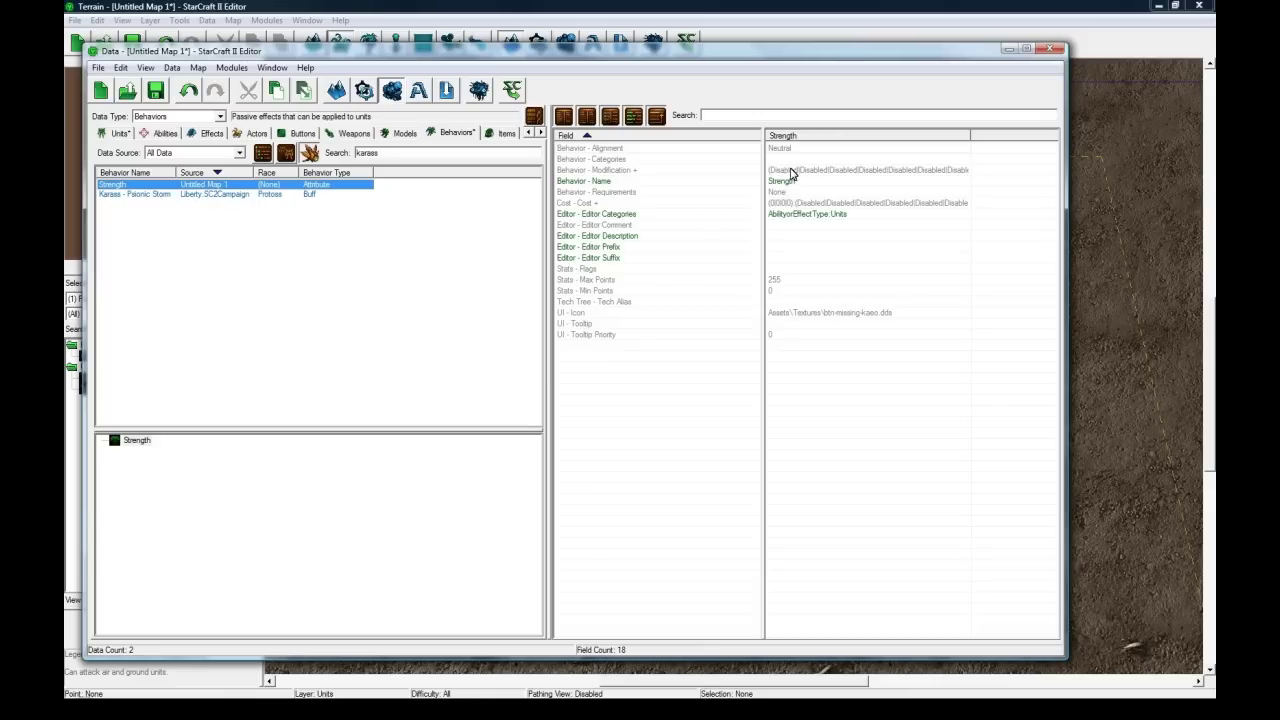
# Set the Strength behavior's Max Points to 2000
pyautogui.doubleClick(778, 284)
pyautogui.write('2000')
pyautogui.press('Return')
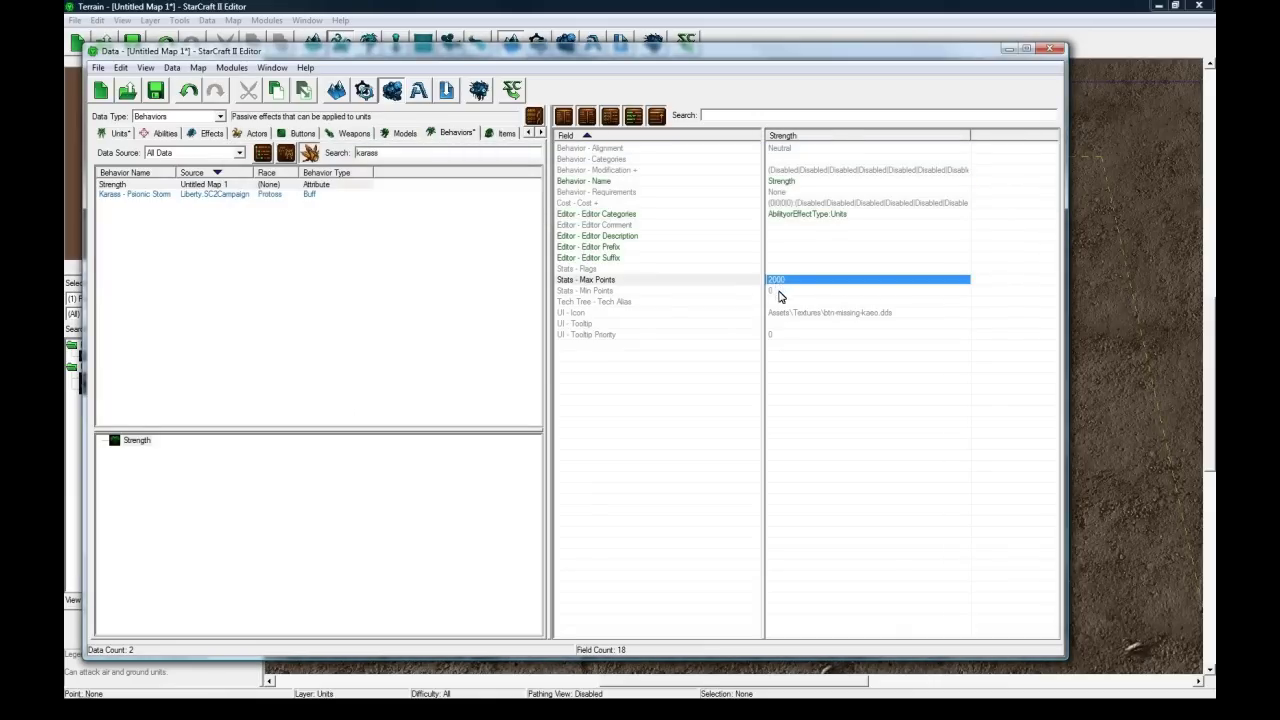
pyautogui.keyDown('shift'); pyautogui.click(788, 289); pyautogui.keyUp('shift')
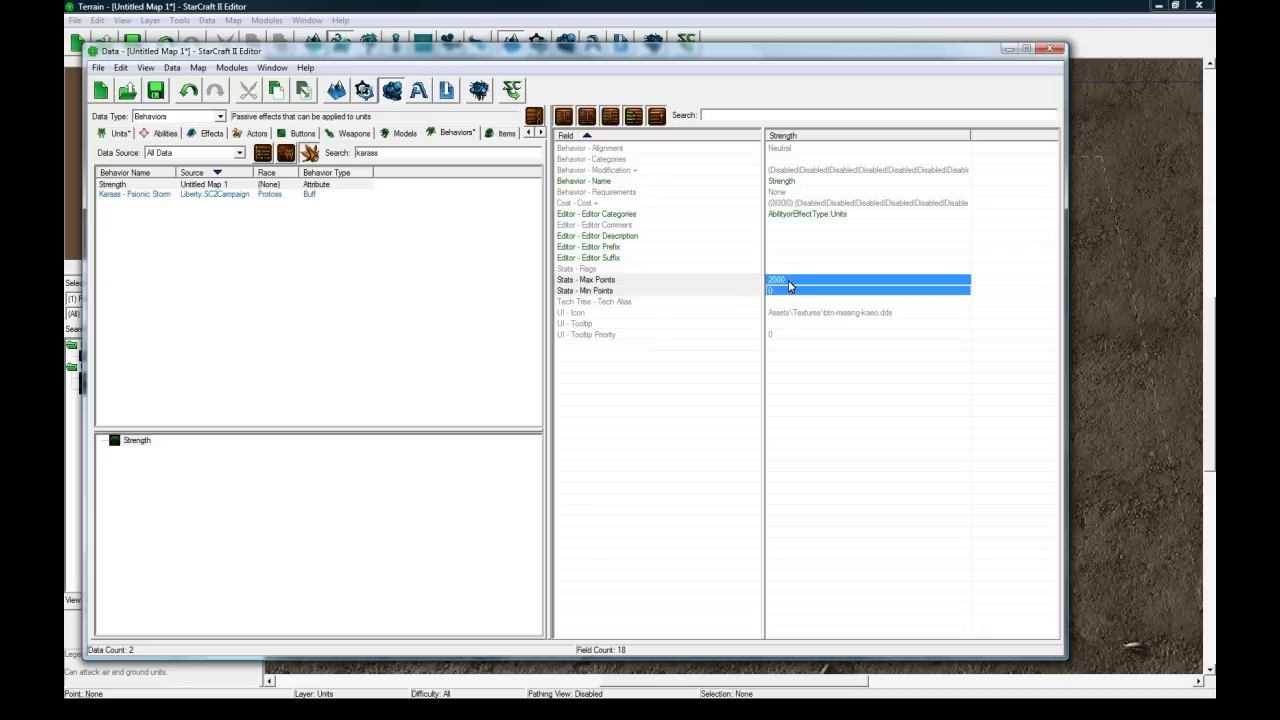
# Set the Strength behavior's tooltip to "Increases all damage dealt by the hero and the hero's spells."
pyautogui.click(659, 326)
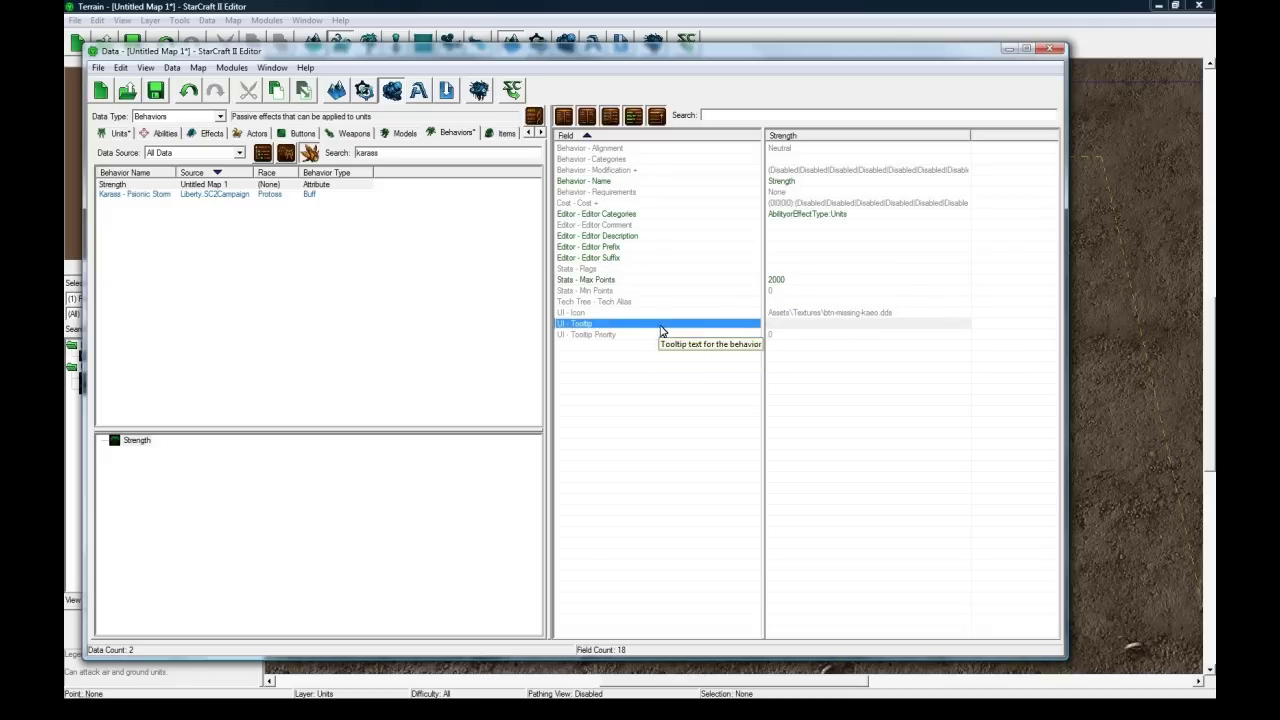
pyautogui.doubleClick(790, 326)
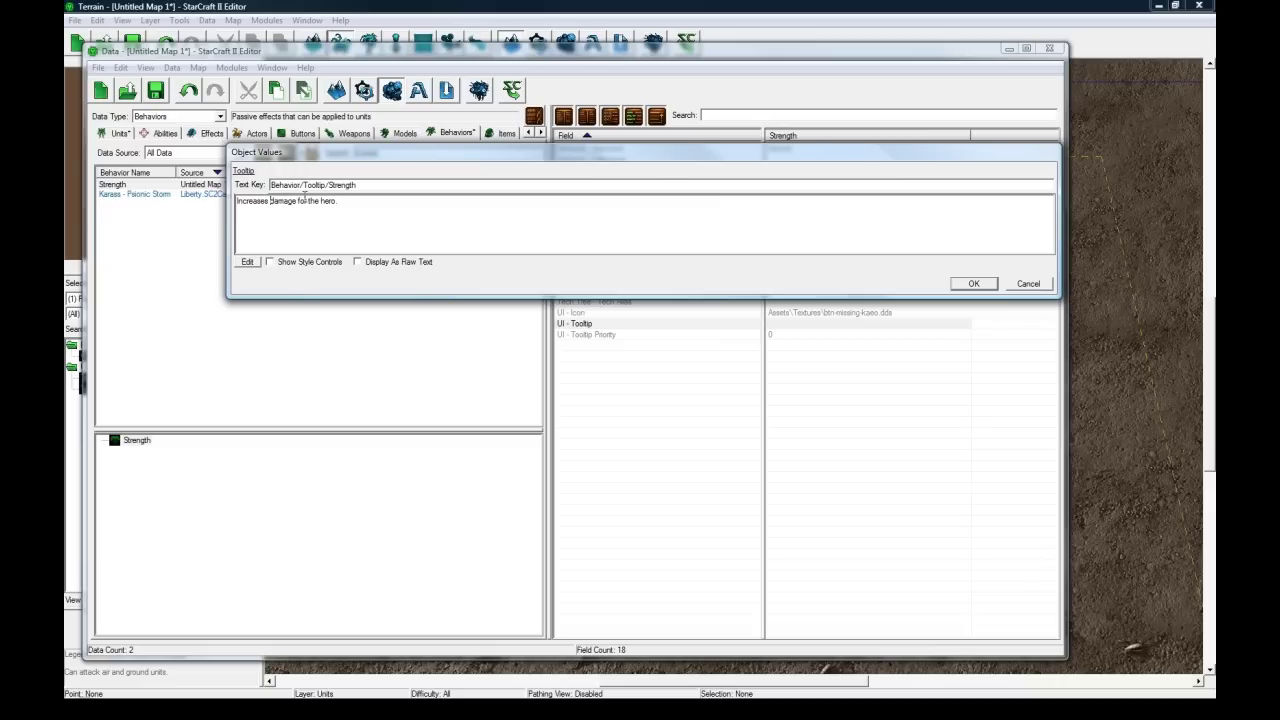
pyautogui.write('all damage')
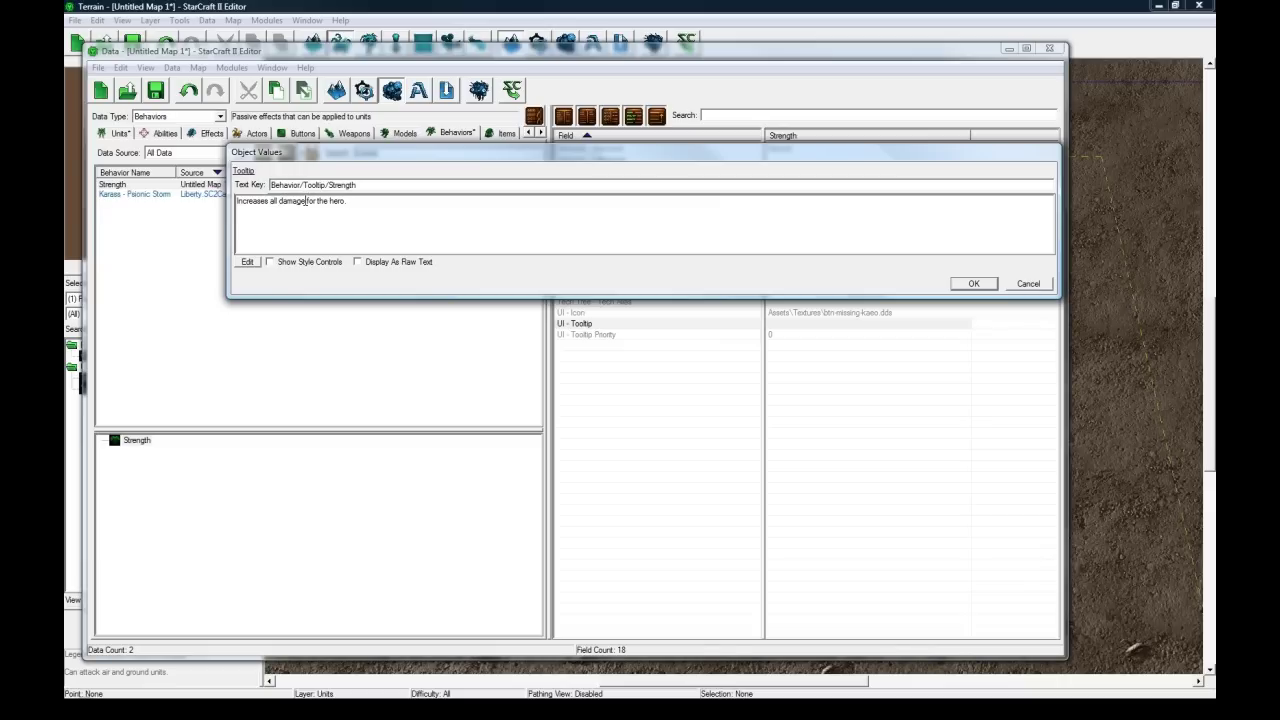
pyautogui.write(' dealt')
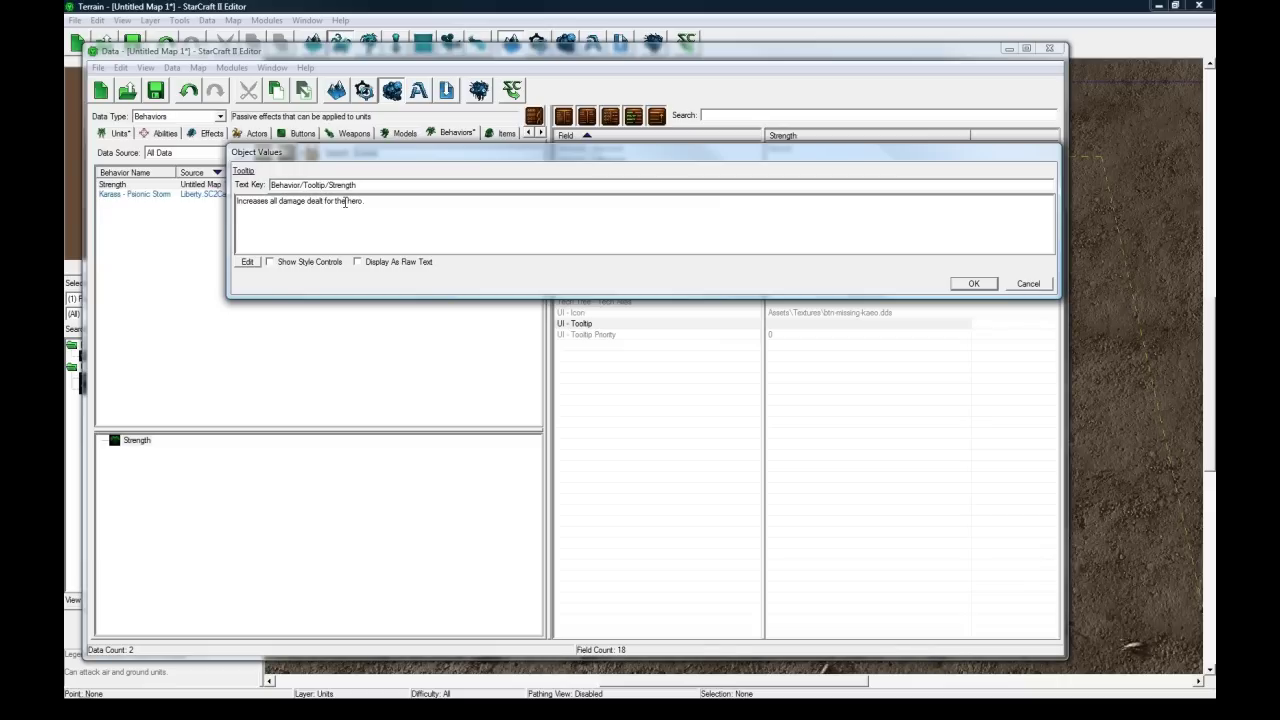
pyautogui.write(' by the hero')
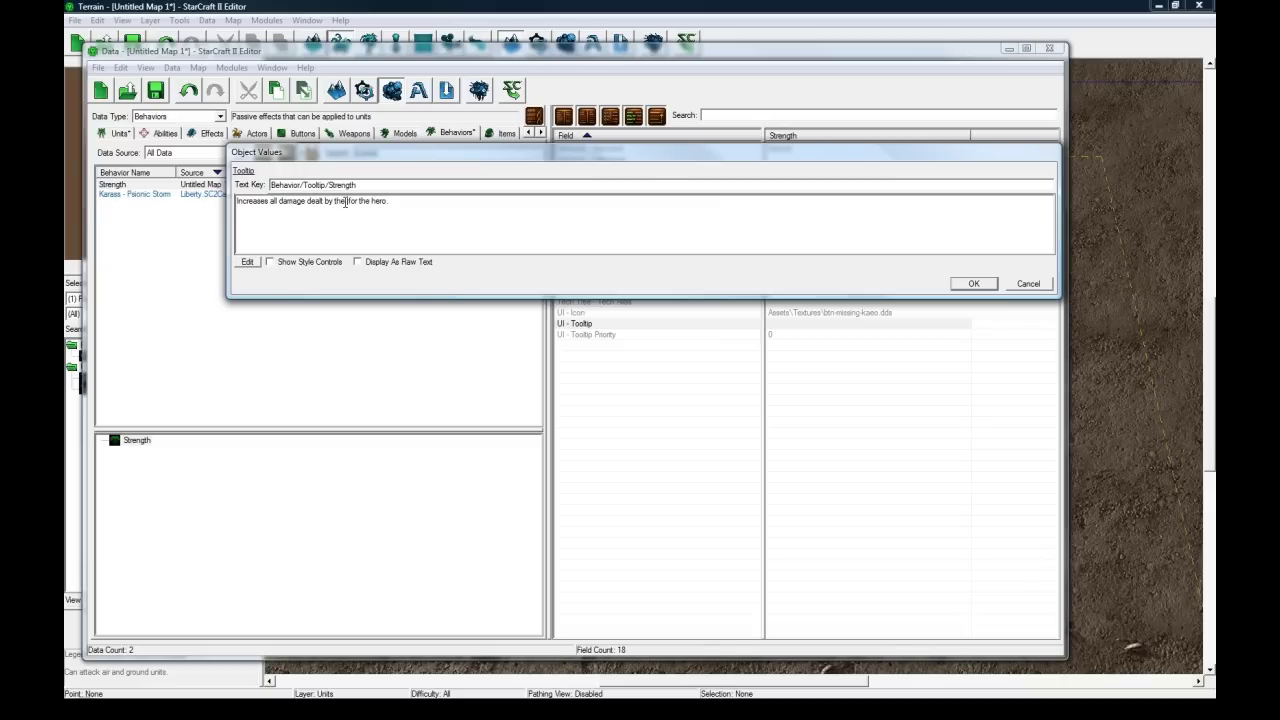
pyautogui.write(' and the heros')
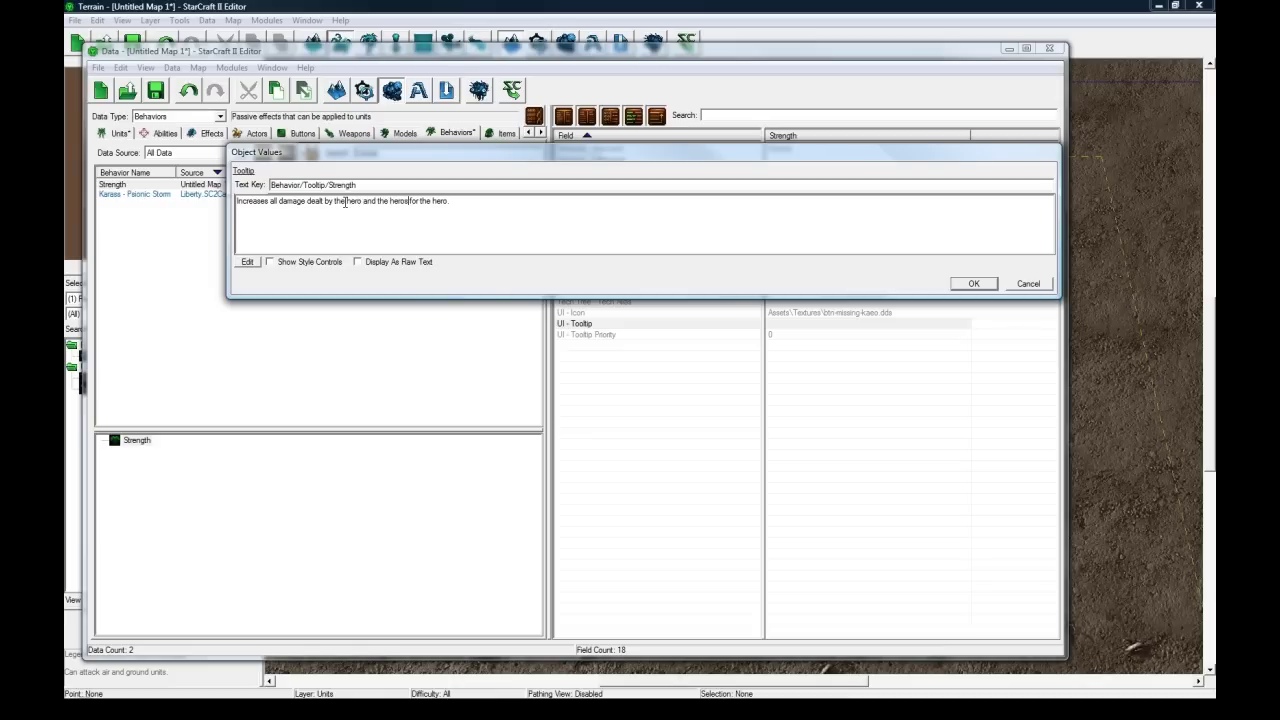
pyautogui.press('BackSpace')
pyautogui.write("'s spells")
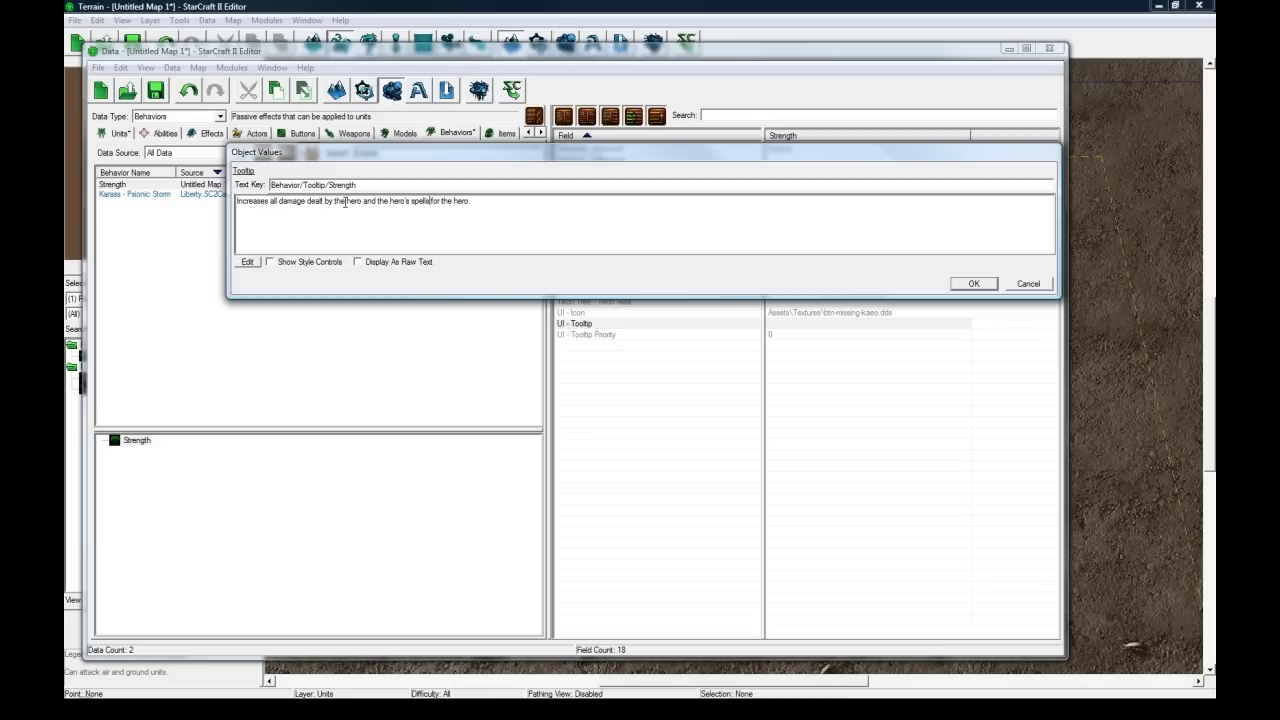
pyautogui.moveTo(469, 214); pyautogui.dragTo(429, 214)
pyautogui.write('.')
pyautogui.moveTo(391, 201); pyautogui.dragTo(434, 205)
pyautogui.click(436, 205)
pyautogui.click(975, 283)
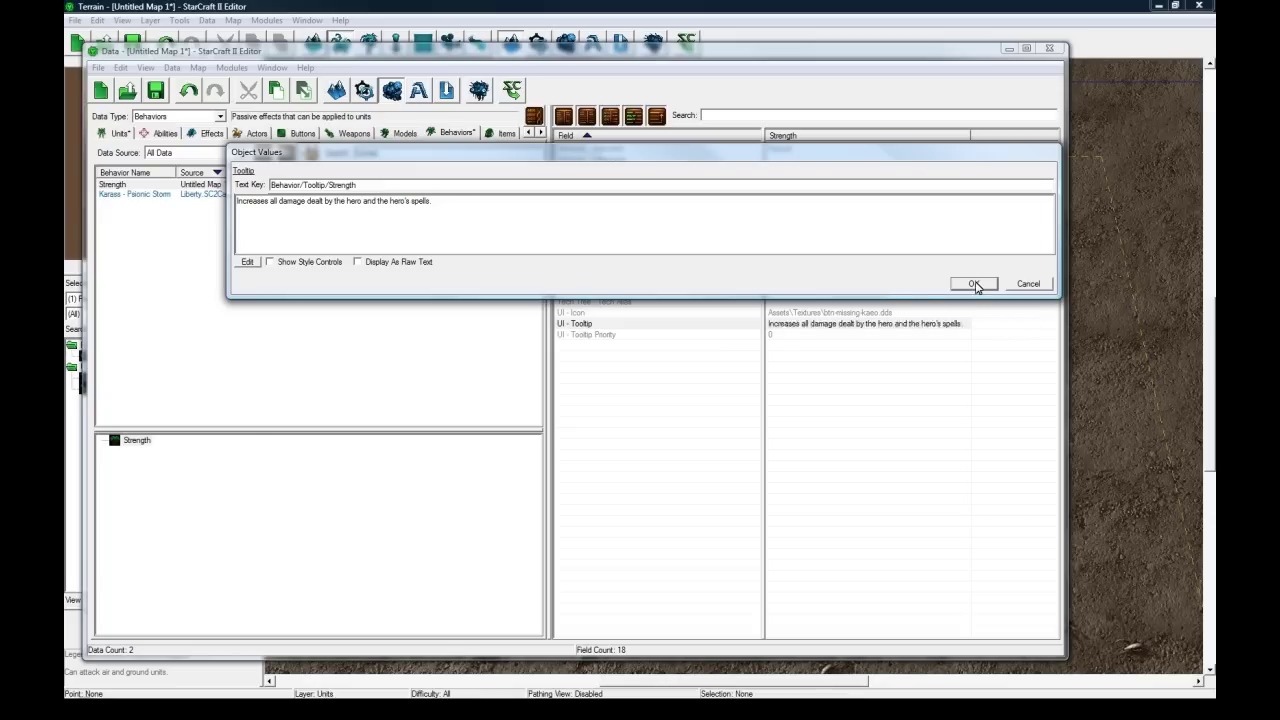
pyautogui.click(973, 284)
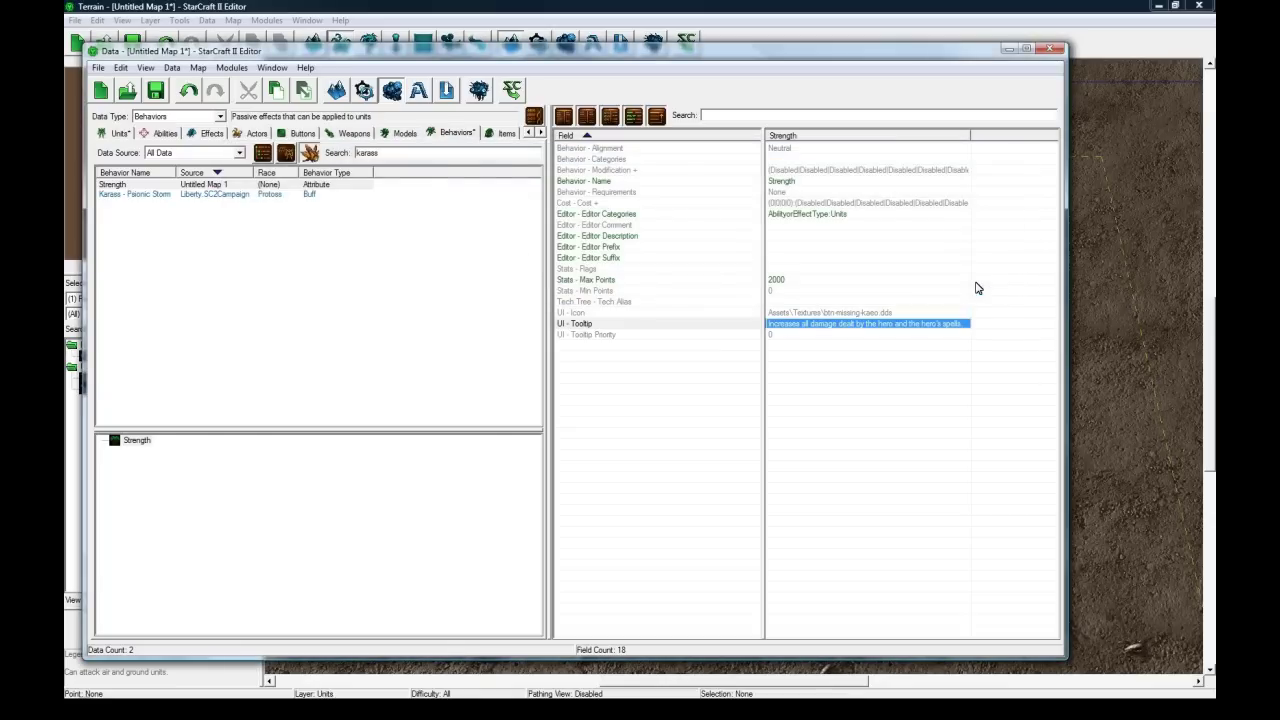
# Set Strength's unscaled damage dealt modification to 2 for Melee, Ranged, Spell and Splash
pyautogui.doubleClick(806, 170)
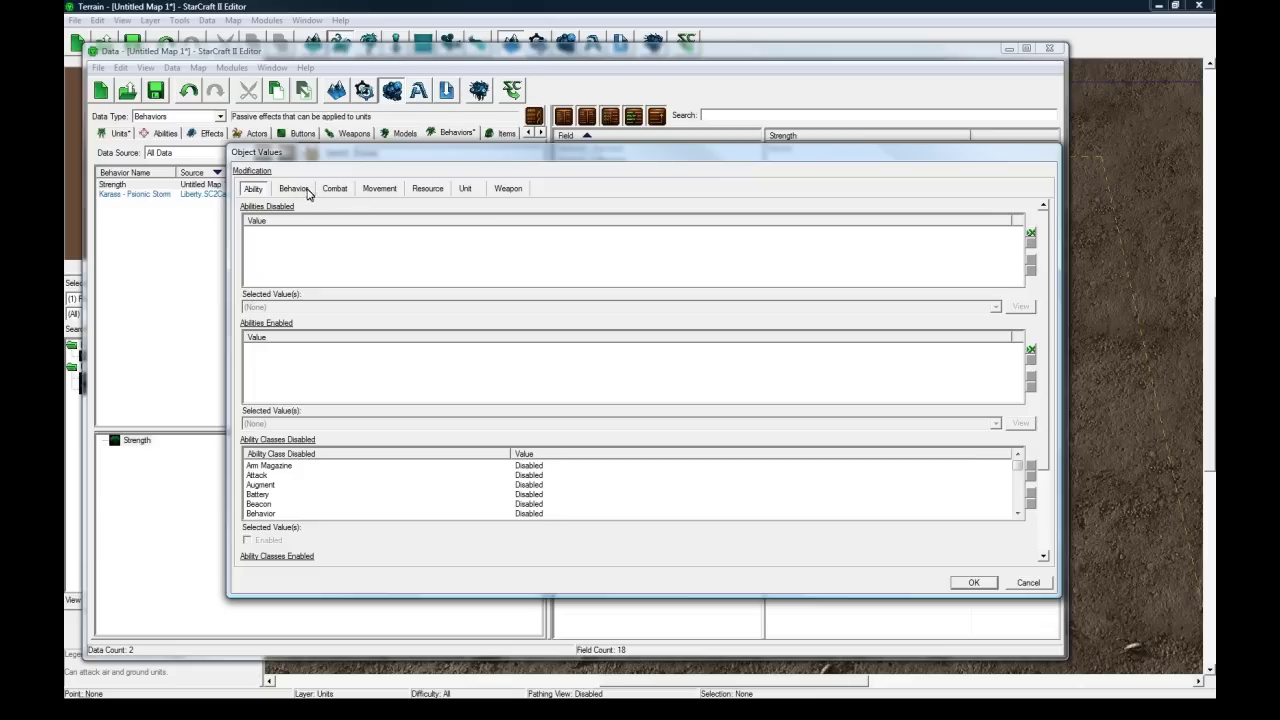
pyautogui.click(340, 191)
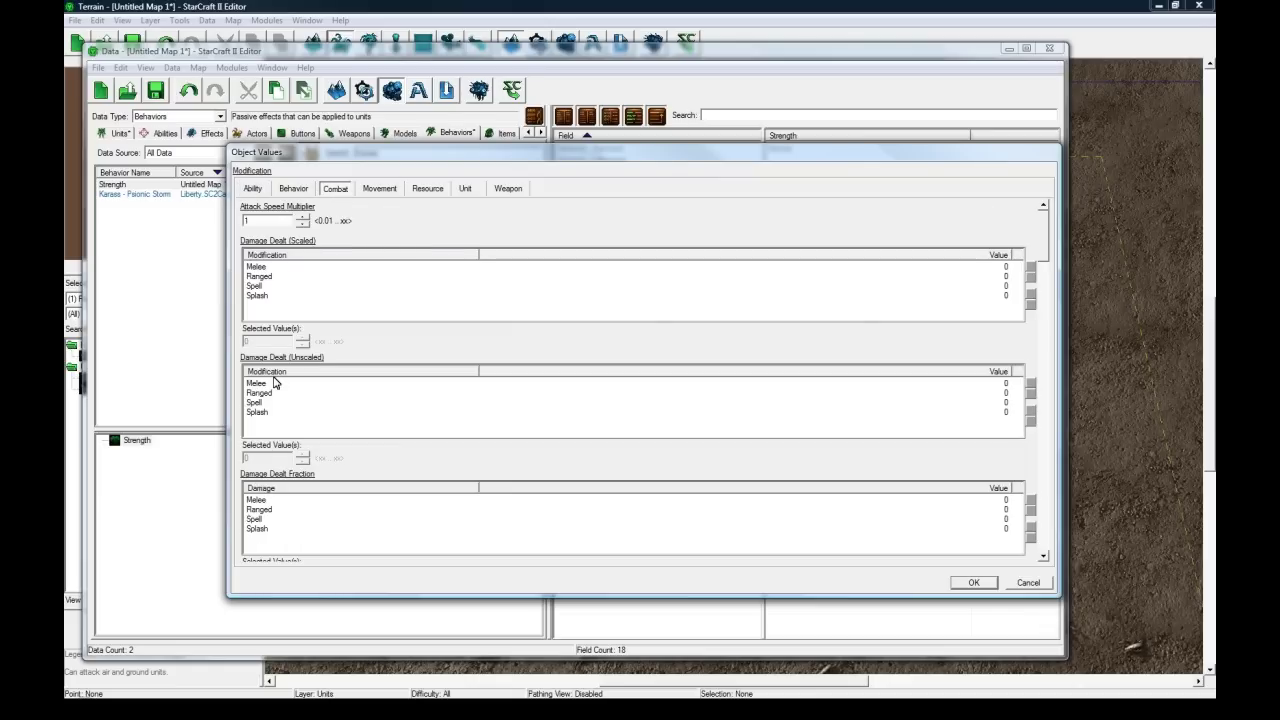
pyautogui.click(262, 384)
pyautogui.press('Tab')
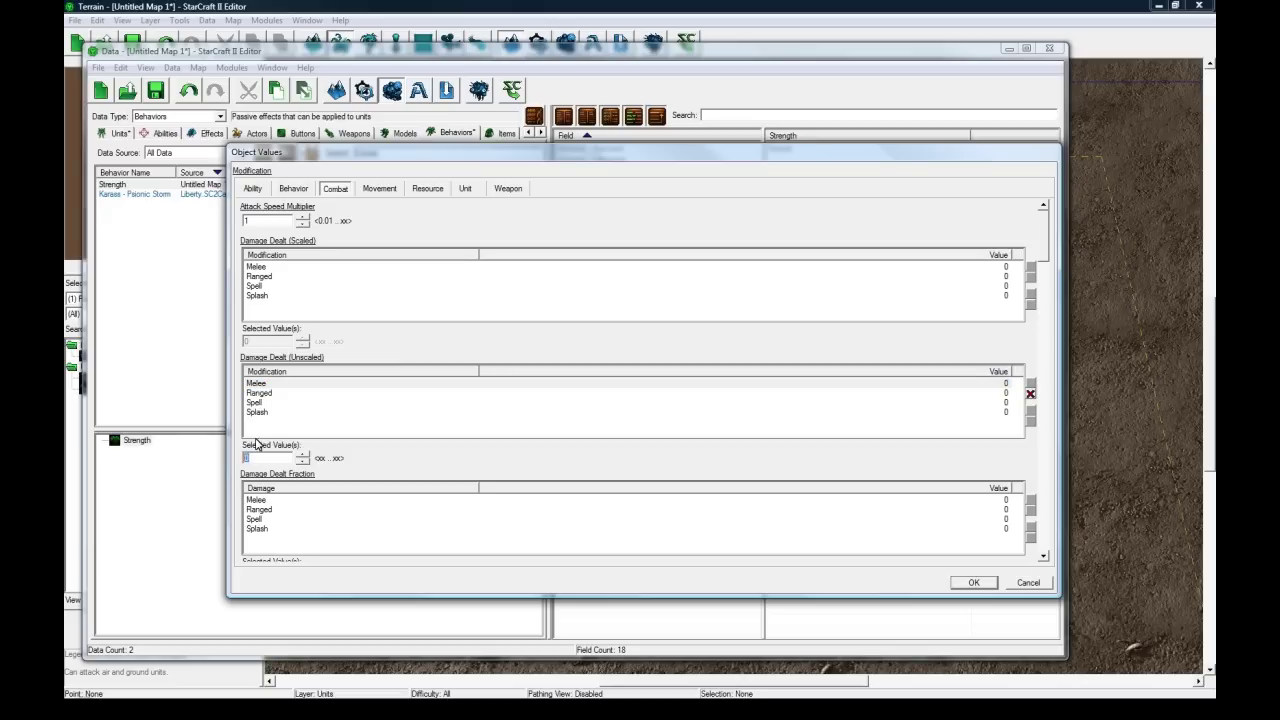
pyautogui.keyDown('shift'); pyautogui.click(277, 394); pyautogui.keyUp('shift')
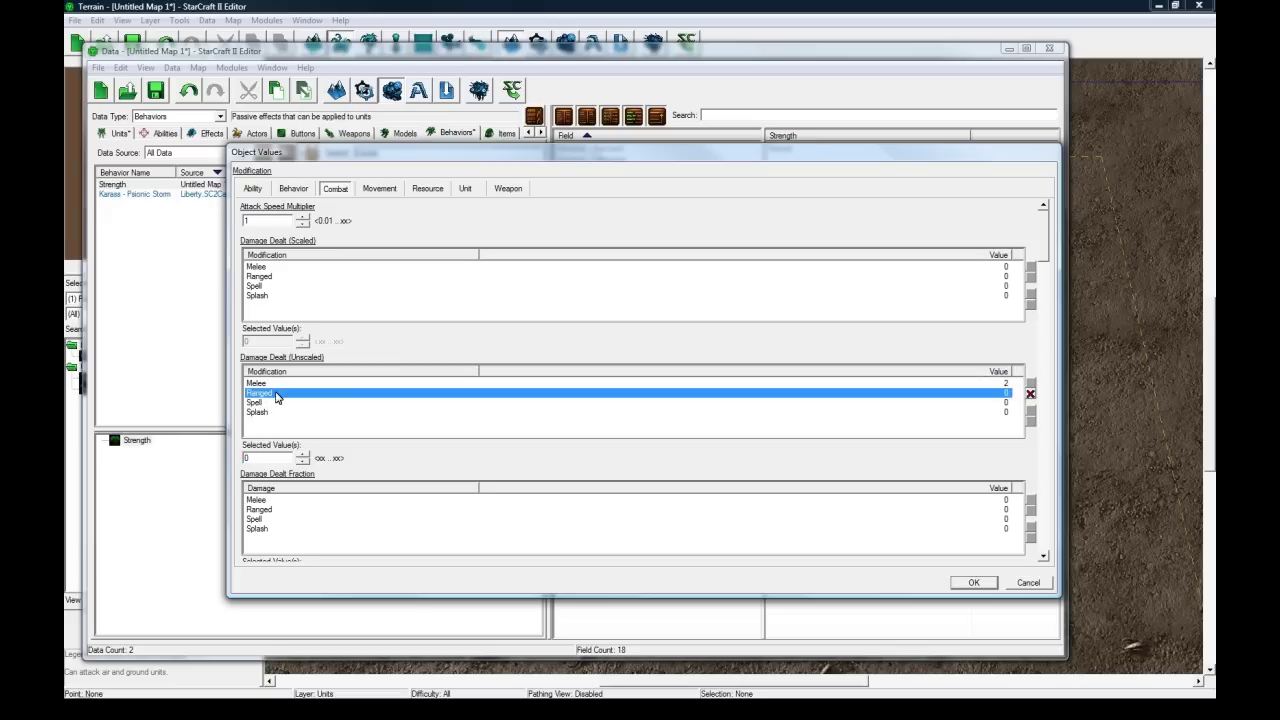
pyautogui.press('Tab')
pyautogui.write('2')
pyautogui.click(274, 403)
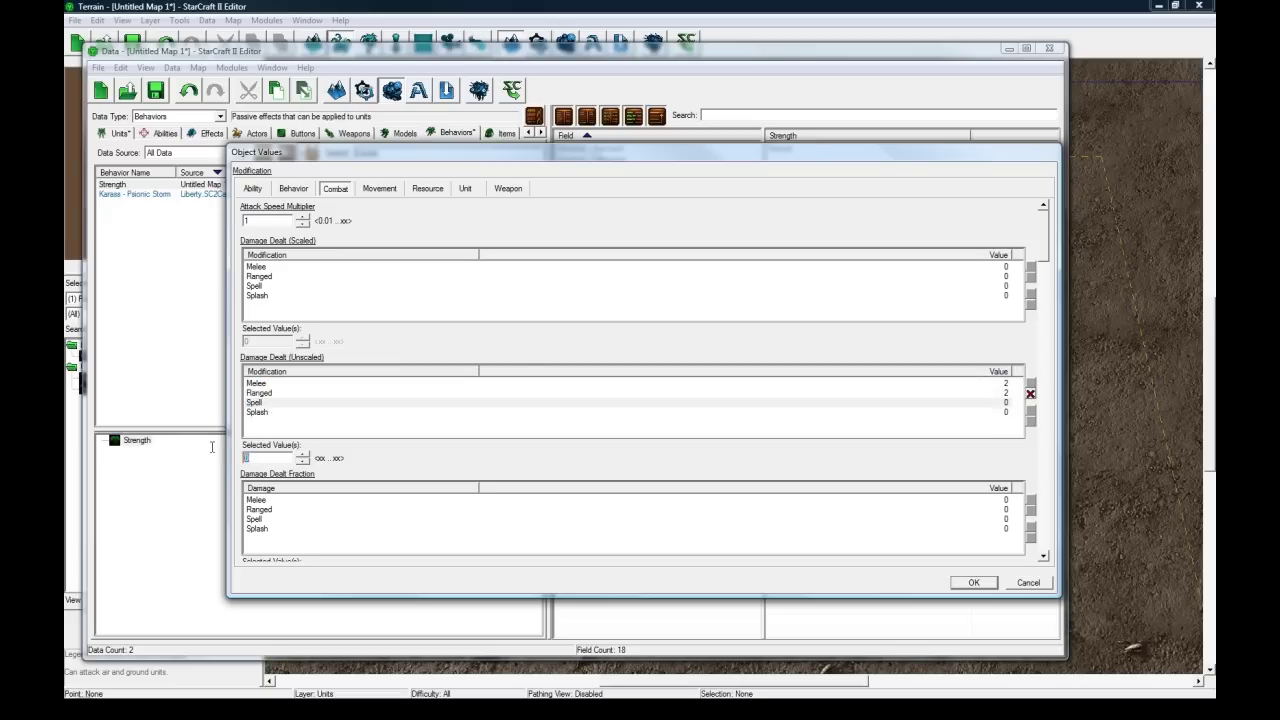
pyautogui.keyDown('shift'); pyautogui.click(265, 413); pyautogui.keyUp('shift')
pyautogui.press('Tab')
pyautogui.write('2')
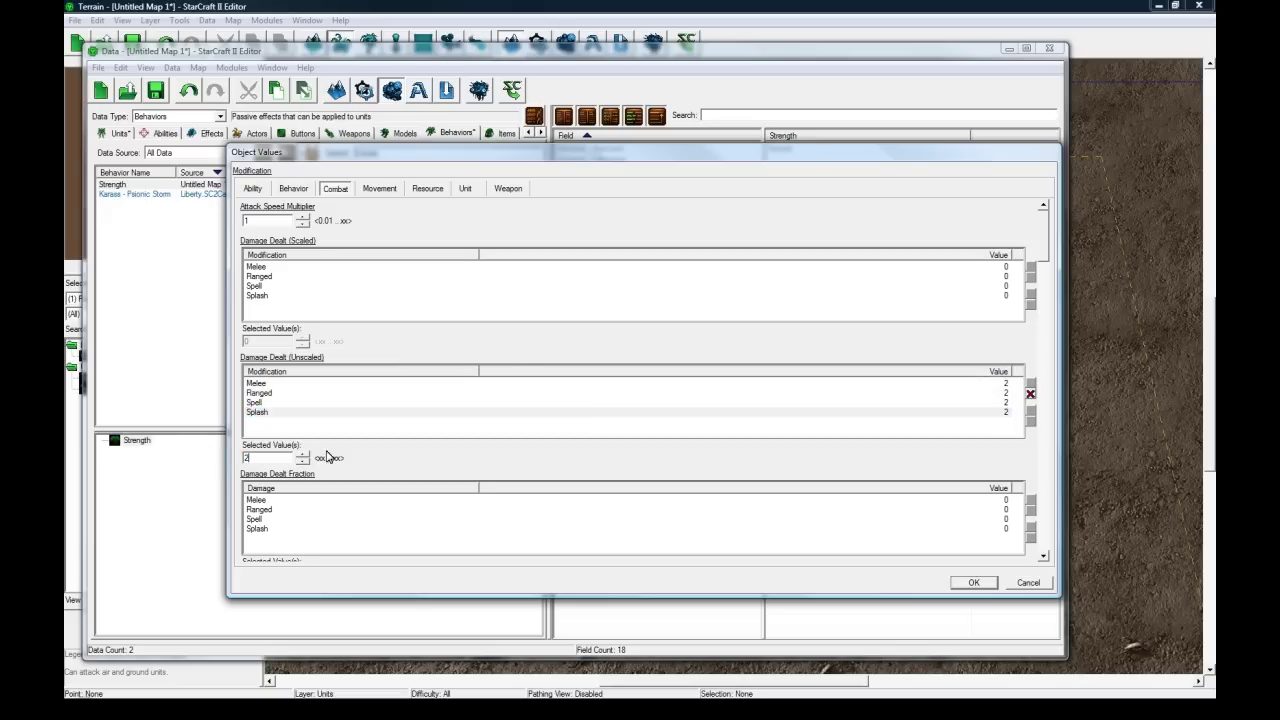
pyautogui.click(971, 584)
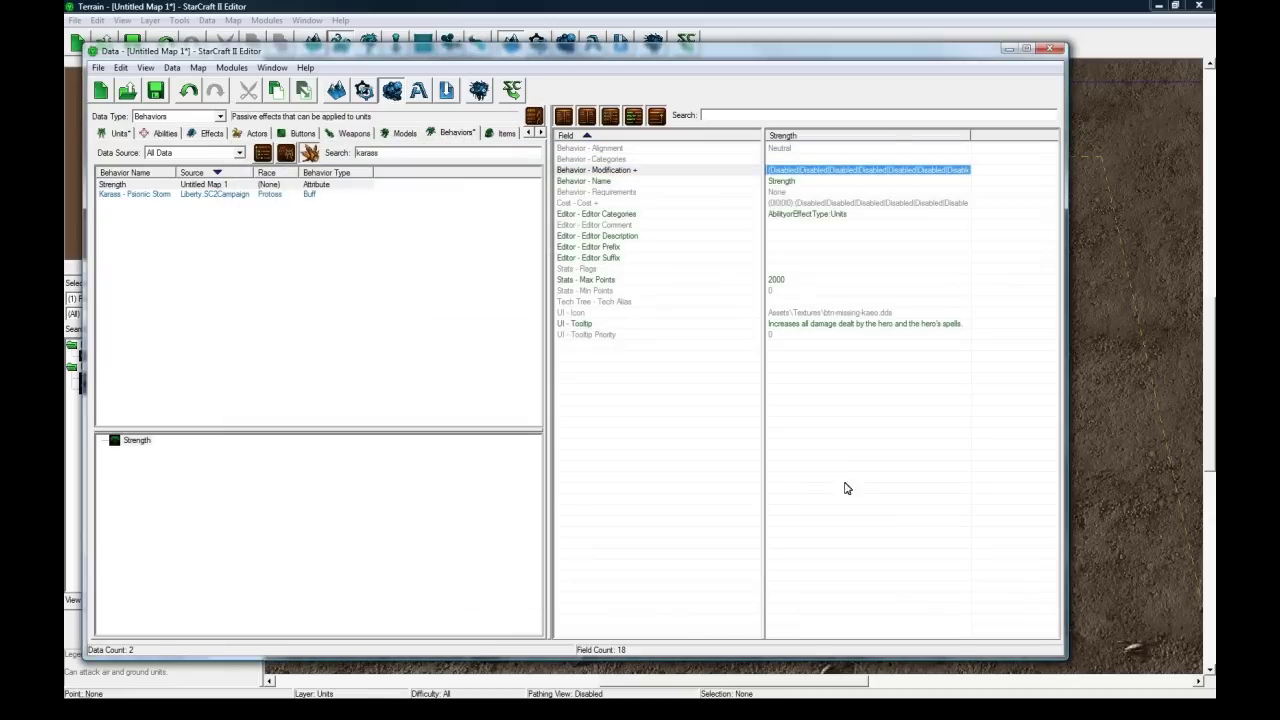
# Duplicate the Strength behavior and rename the copy Intelligence with its suggested ID
pyautogui.click(162, 184)
pyautogui.hotkey('ctrl', 'c')
pyautogui.hotkey('ctrl', 'v')
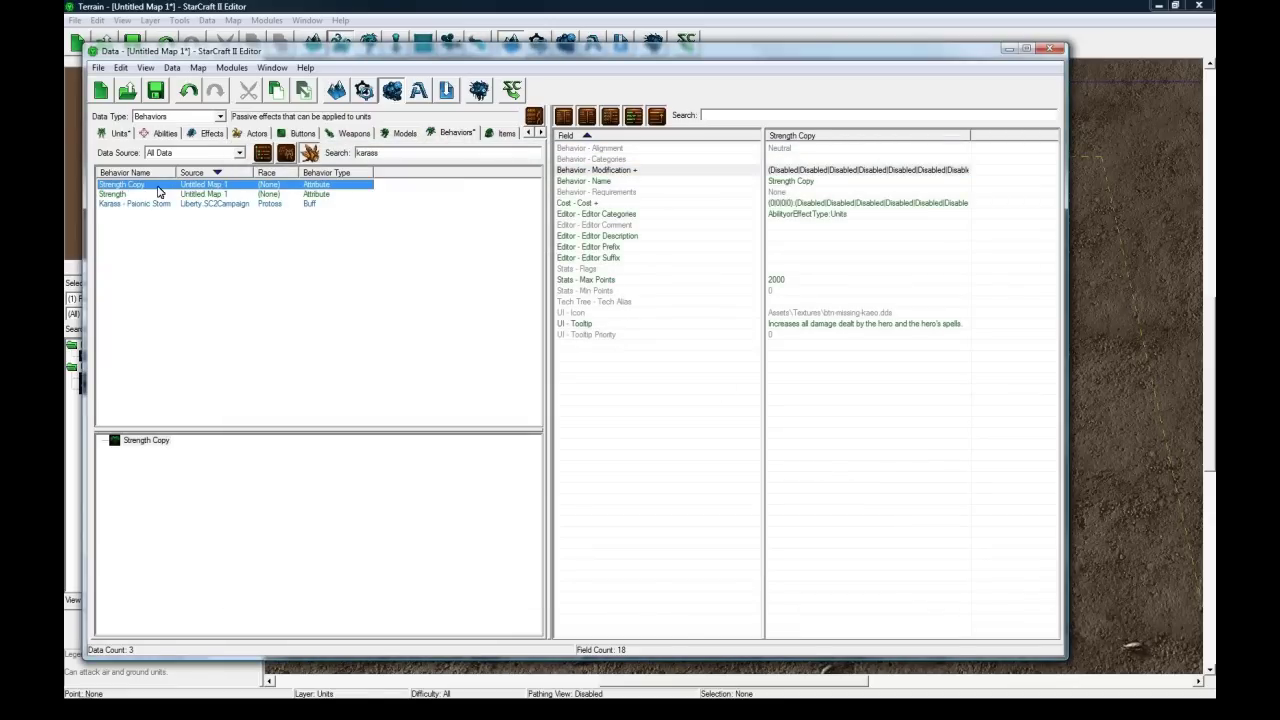
pyautogui.doubleClick(159, 187)
pyautogui.press('BackSpace')
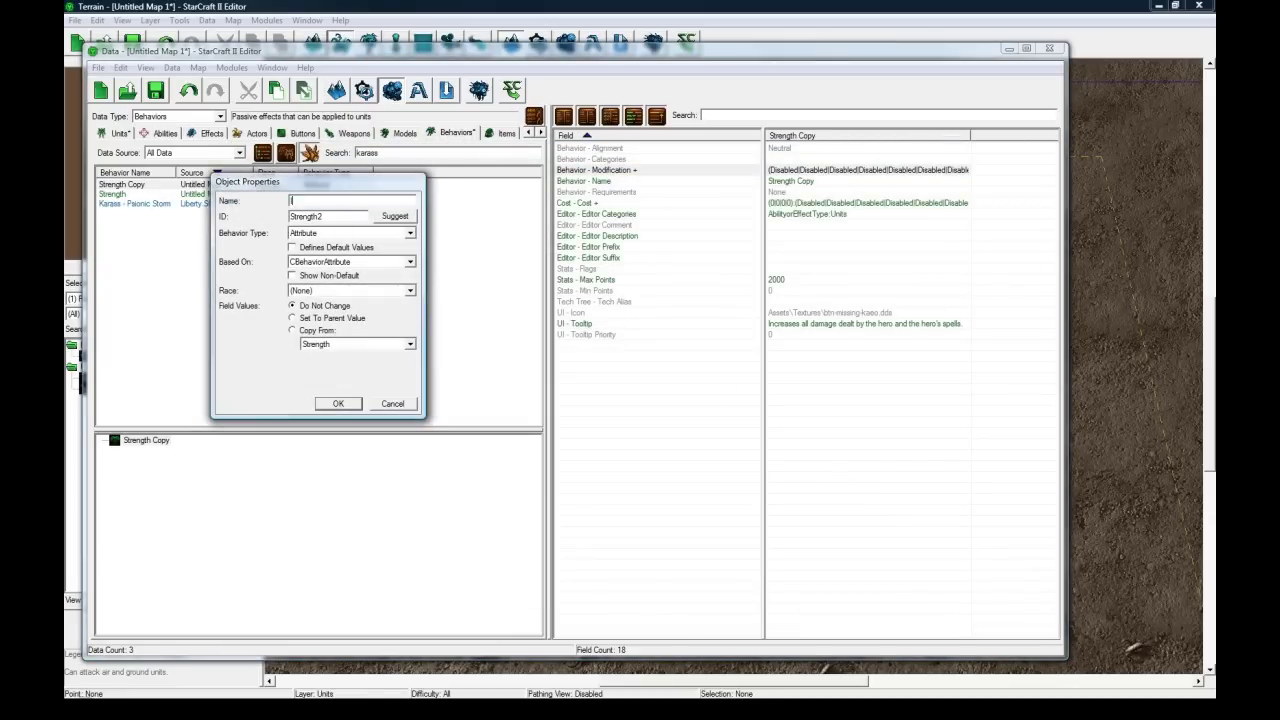
pyautogui.click(395, 215)
pyautogui.click(338, 403)
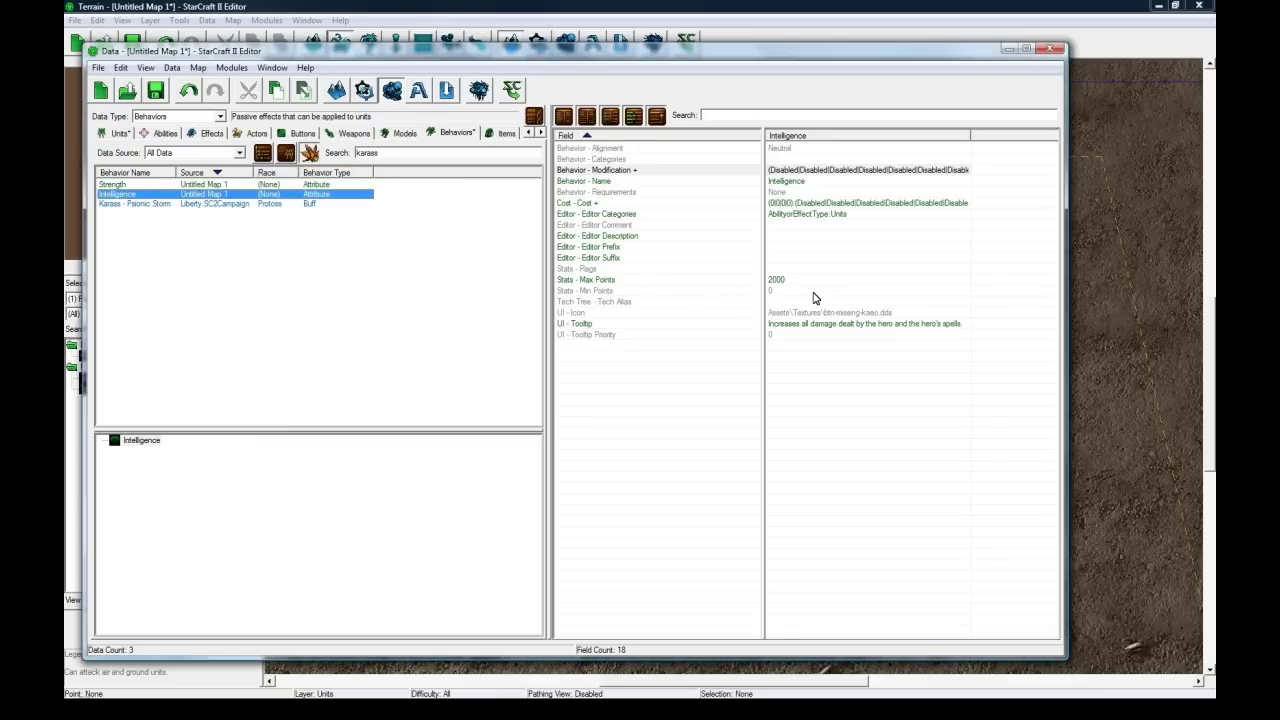
# Replace the Intelligence behavior's tooltip with "Increases the hero's health and energy"
pyautogui.doubleClick(816, 326)
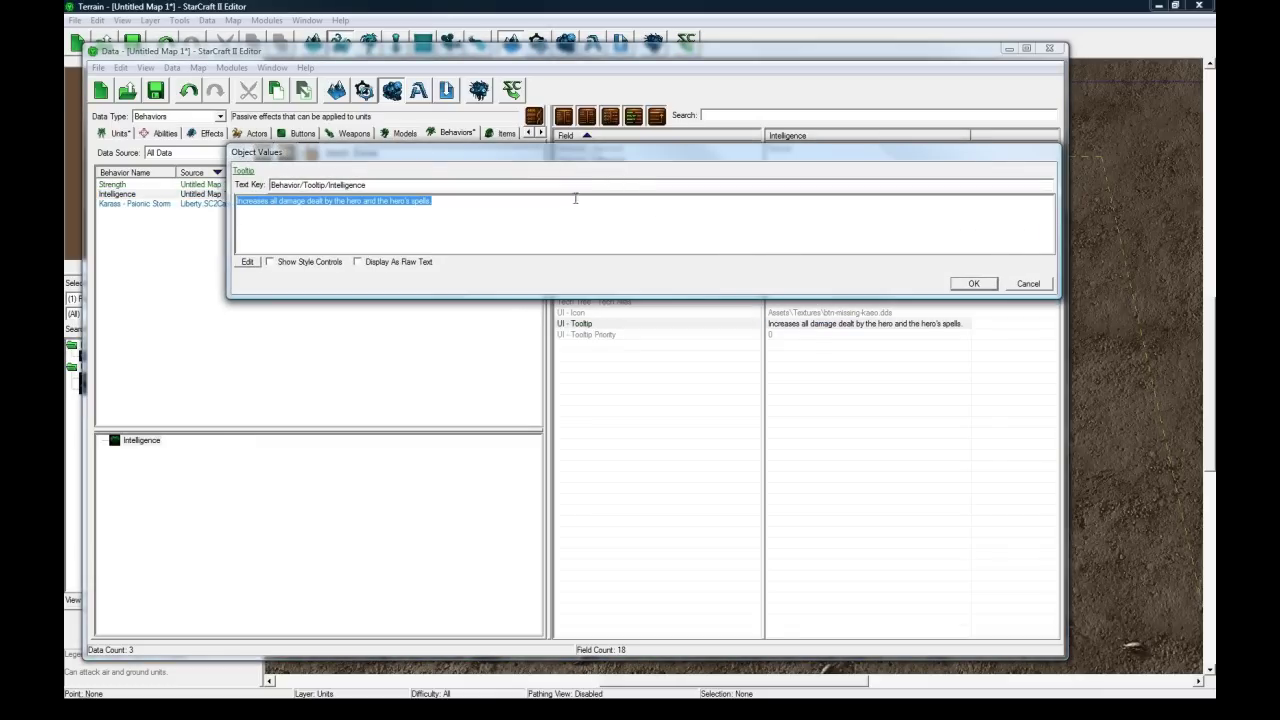
pyautogui.write('Increase')
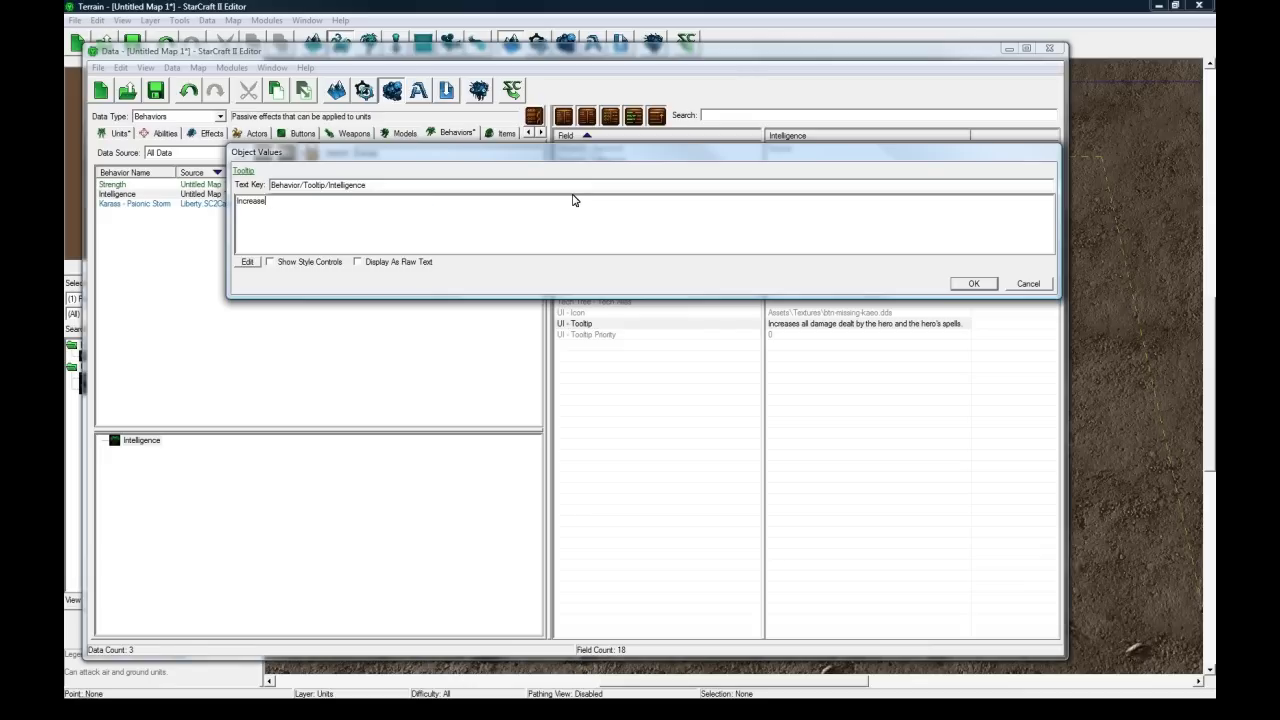
pyautogui.write("s the hero's health and energy")
pyautogui.click(973, 283)
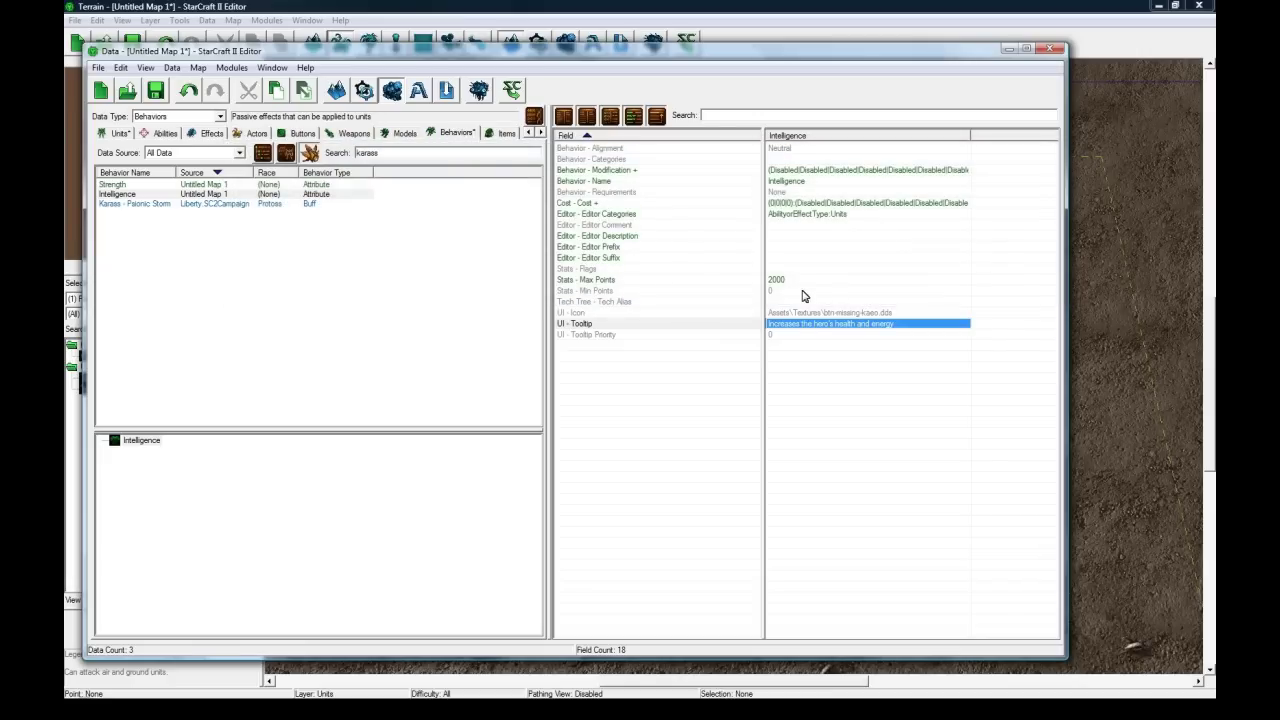
# Reset Intelligence's unscaled damage dealt modification to 0 for Melee, Ranged, Spell and Splash
pyautogui.doubleClick(794, 170)
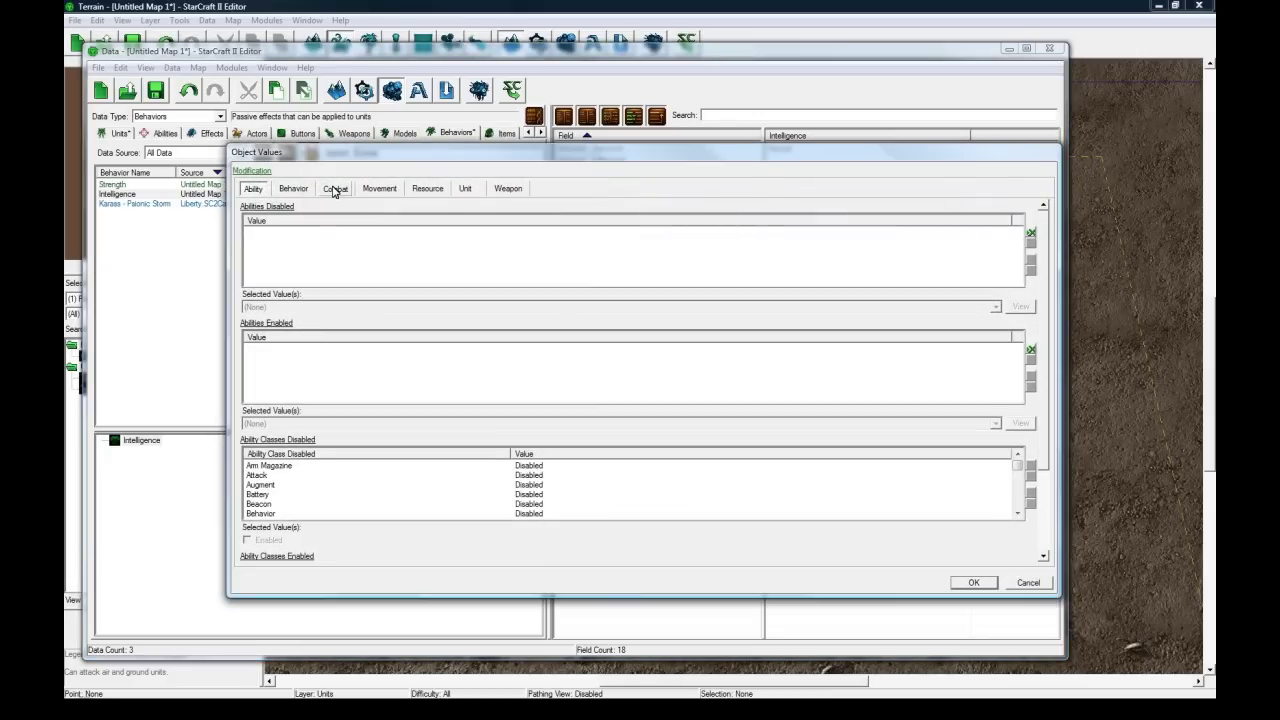
pyautogui.click(334, 189)
pyautogui.click(287, 383)
pyautogui.moveTo(264, 457); pyautogui.dragTo(230, 452)
pyautogui.write('0')
pyautogui.click(271, 388)
pyautogui.click(276, 394)
pyautogui.write('0')
pyautogui.click(260, 403)
pyautogui.write('0')
pyautogui.click(259, 412)
pyautogui.write('0')
pyautogui.click(283, 404)
pyautogui.click(293, 393)
# Set Intelligence's Vital Max Bonus to 50 for both Energy and Life
pyautogui.click(468, 190)
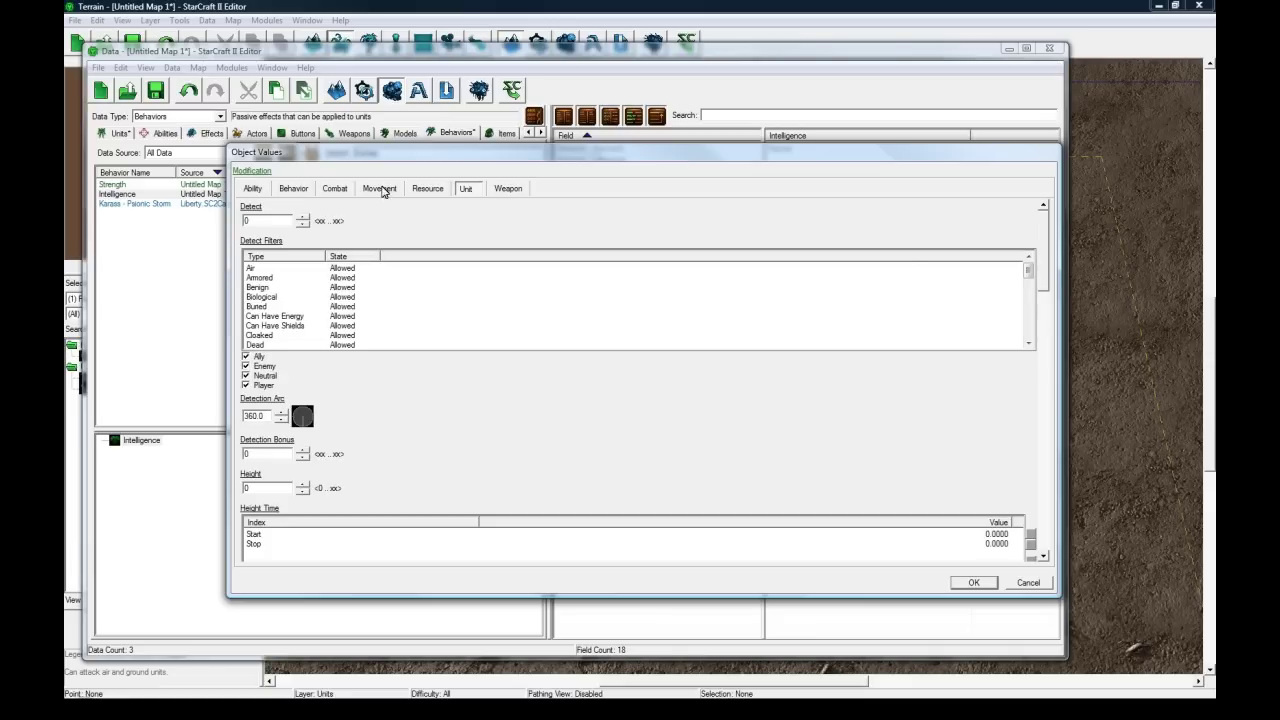
pyautogui.moveTo(1048, 250); pyautogui.dragTo(1042, 493)
pyautogui.click(266, 308)
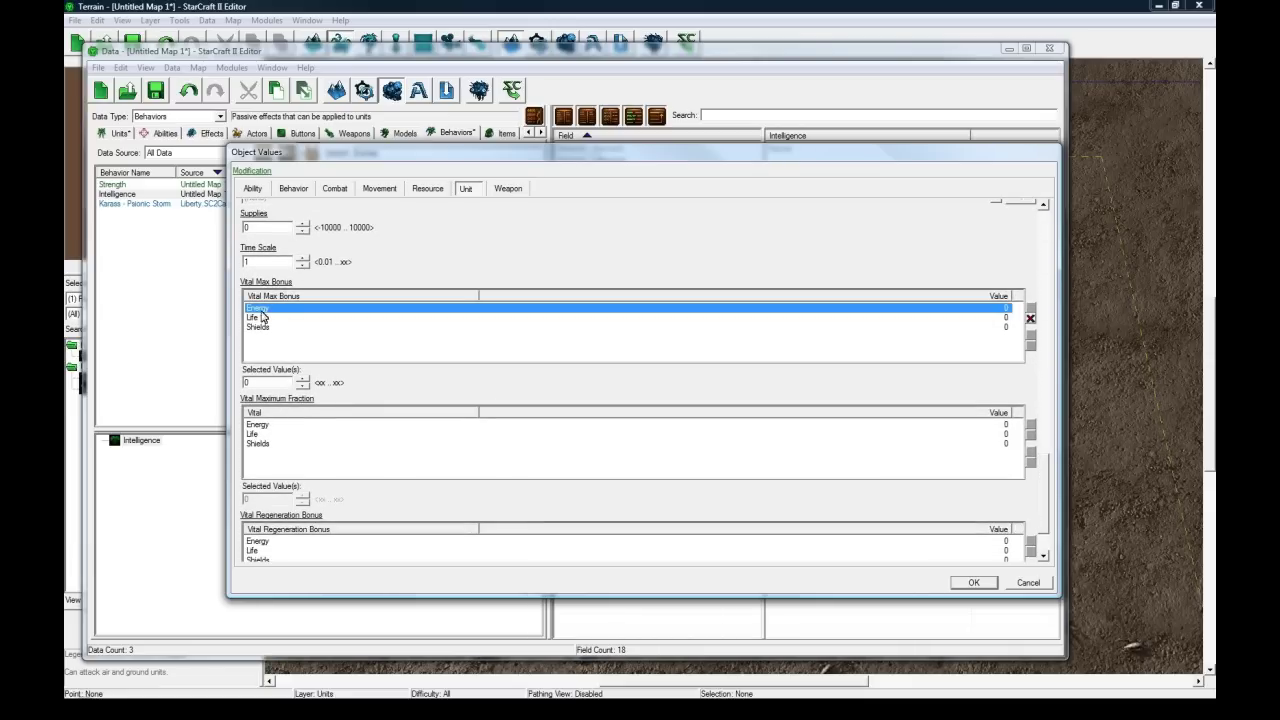
pyautogui.press('Tab')
pyautogui.write('0')
pyautogui.click(294, 316)
pyautogui.moveTo(267, 383); pyautogui.dragTo(210, 375)
pyautogui.write('5')
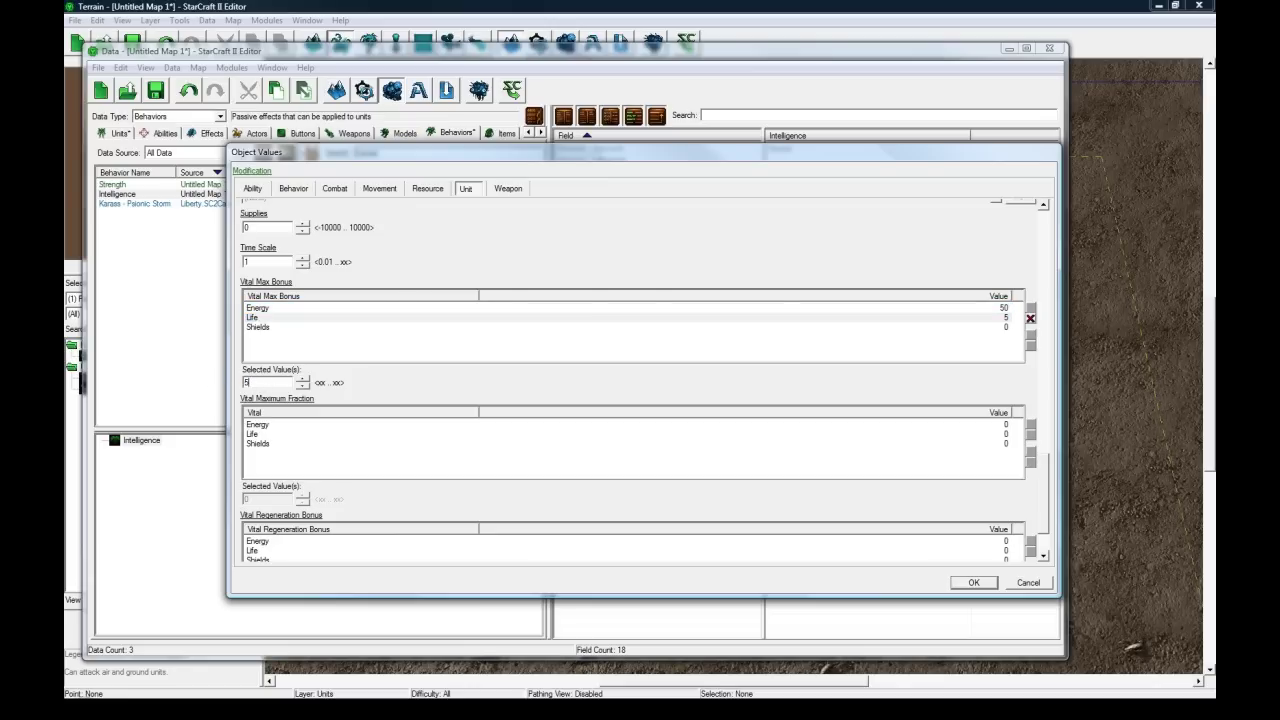
pyautogui.write('0')
pyautogui.click(978, 584)
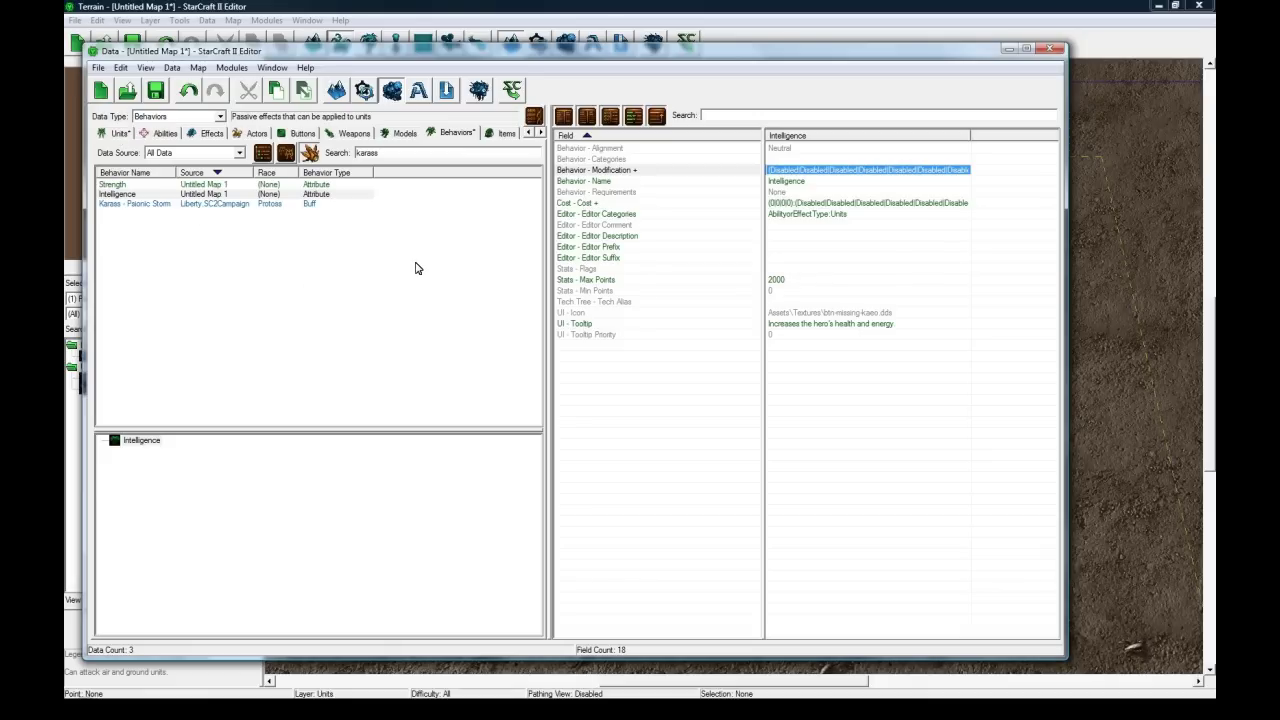
pyautogui.click(785, 269)
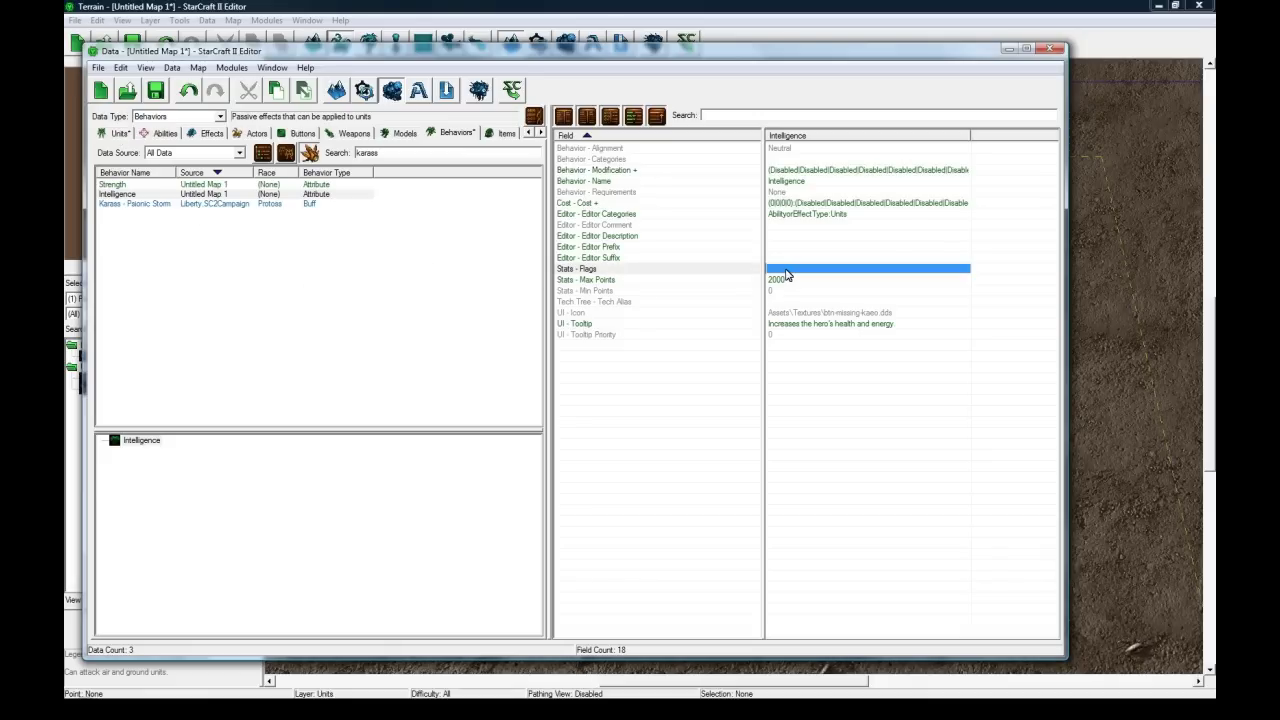
pyautogui.click(728, 260)
pyautogui.click(798, 236)
pyautogui.click(815, 203)
pyautogui.click(816, 193)
pyautogui.click(819, 182)
pyautogui.click(810, 193)
pyautogui.click(808, 203)
pyautogui.click(803, 216)
pyautogui.click(798, 205)
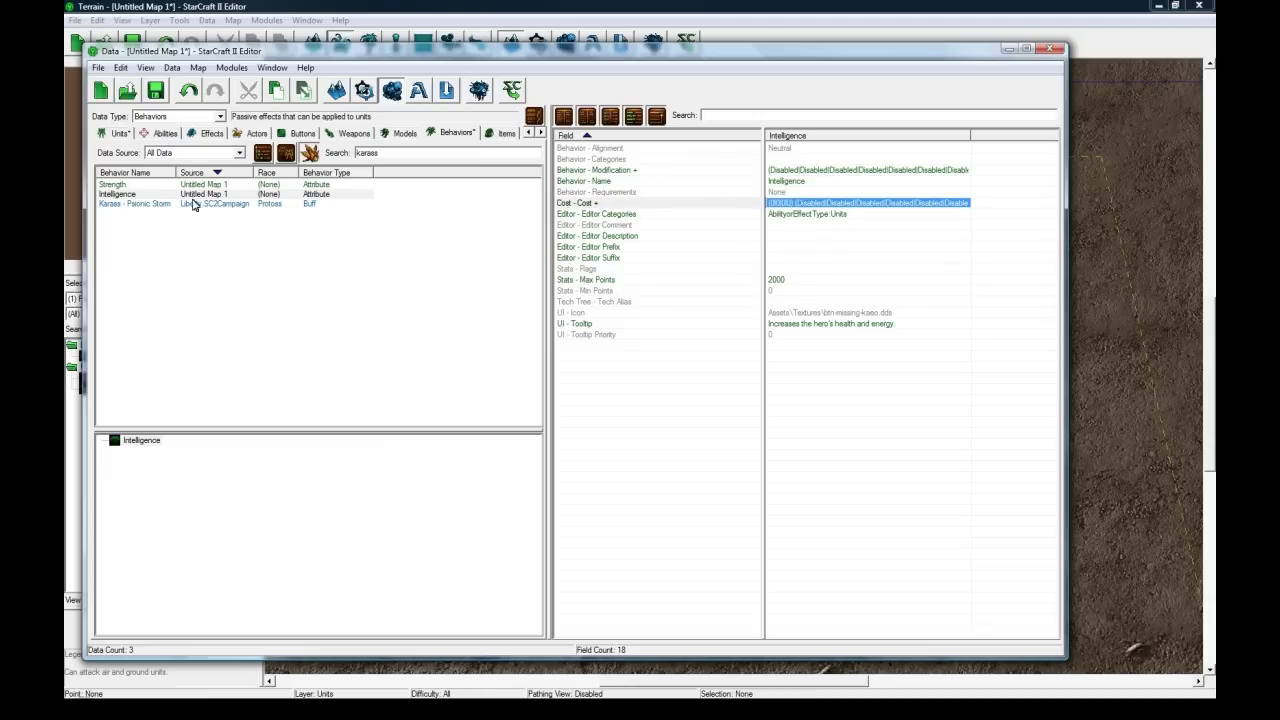
# Create a new behavior named Karass Levels with the suggested ID and the behavior type Veterancy
pyautogui.rightClick(154, 233)
pyautogui.click(182, 247)
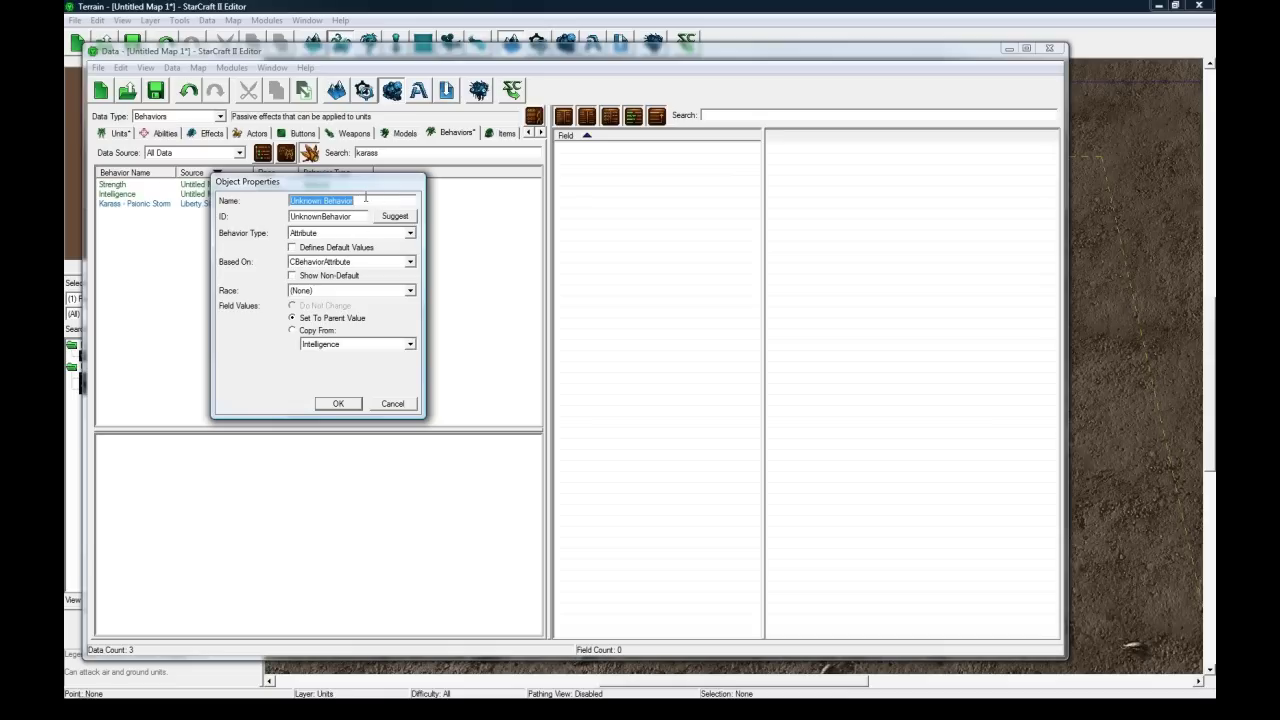
pyautogui.write('Karass Levels')
pyautogui.click(391, 217)
pyautogui.click(356, 233)
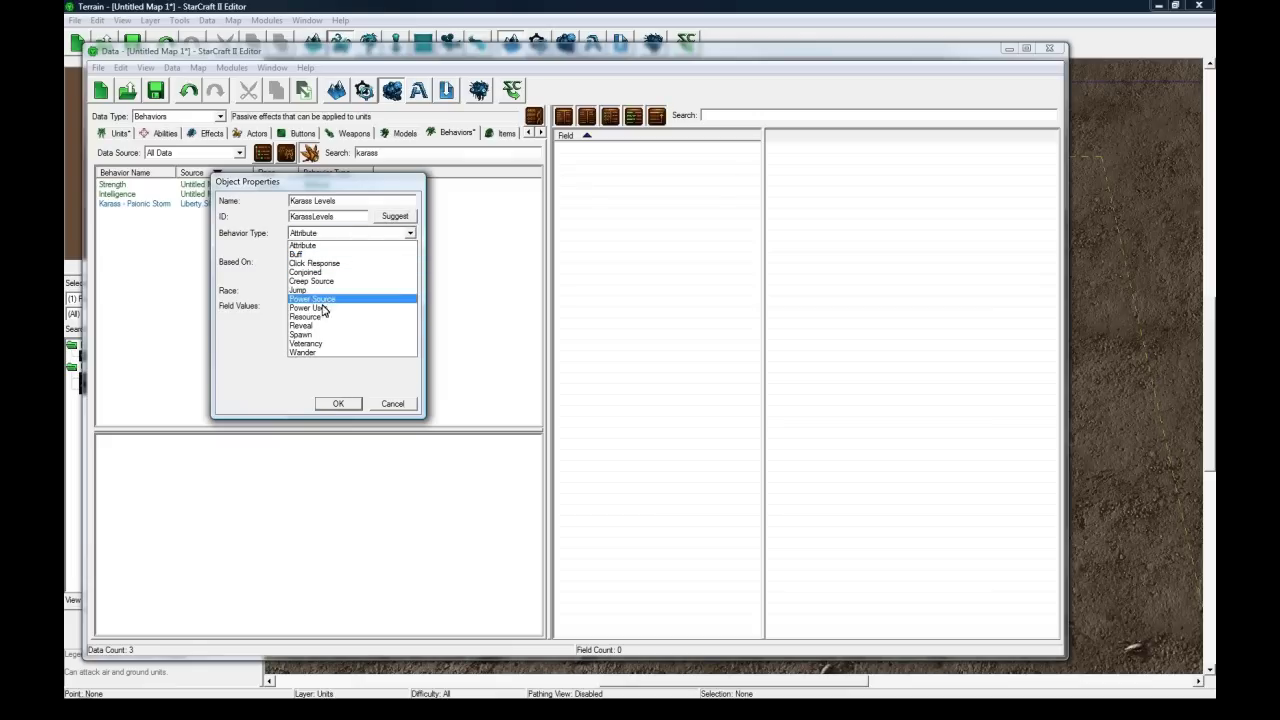
pyautogui.click(320, 343)
pyautogui.click(340, 404)
# Set the Strength behavior's Editor Prefix to "Karass -"
pyautogui.click(140, 185)
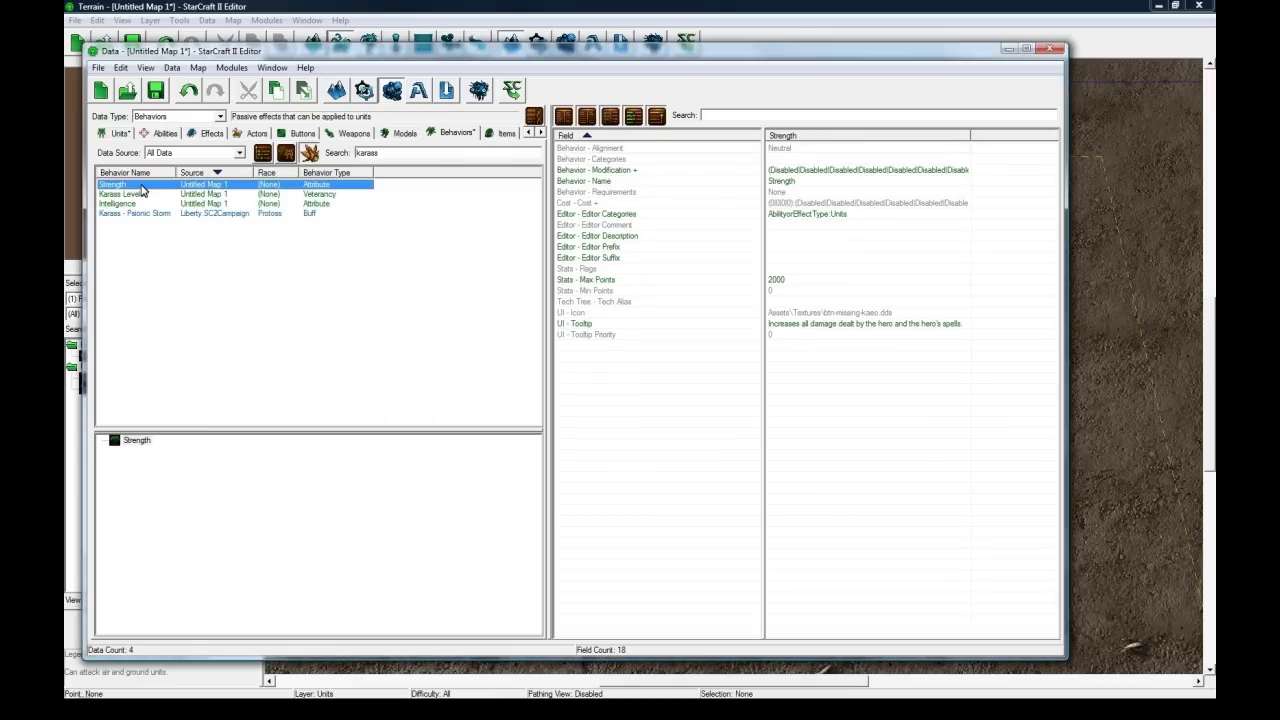
pyautogui.doubleClick(804, 248)
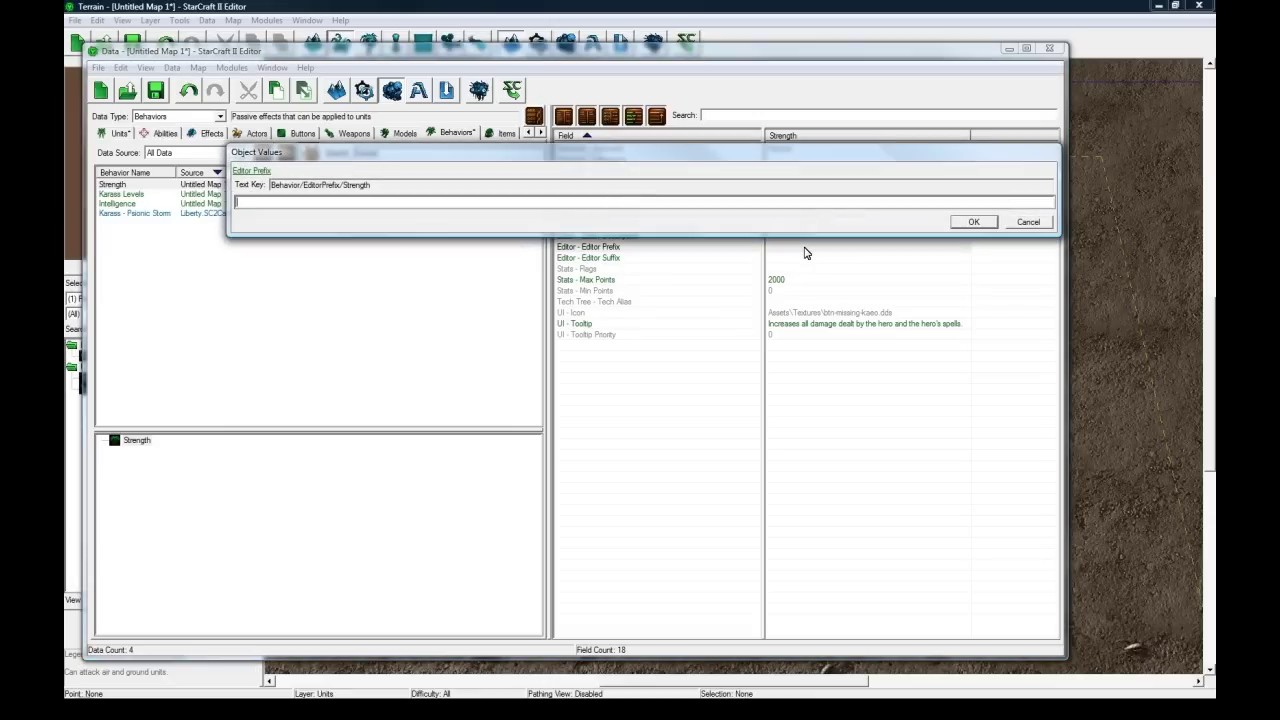
pyautogui.write('Karass -')
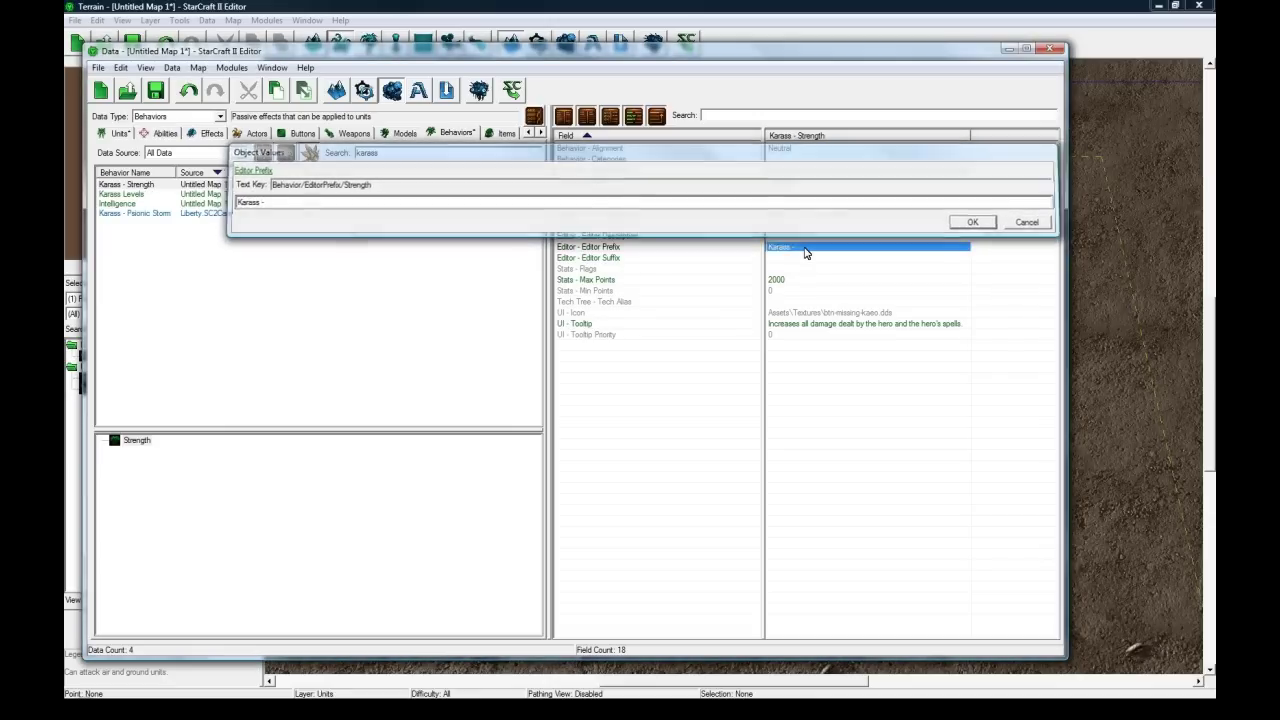
pyautogui.press('Return')
# Set the Intelligence behavior's Editor Prefix to "Karass -"
pyautogui.click(140, 204)
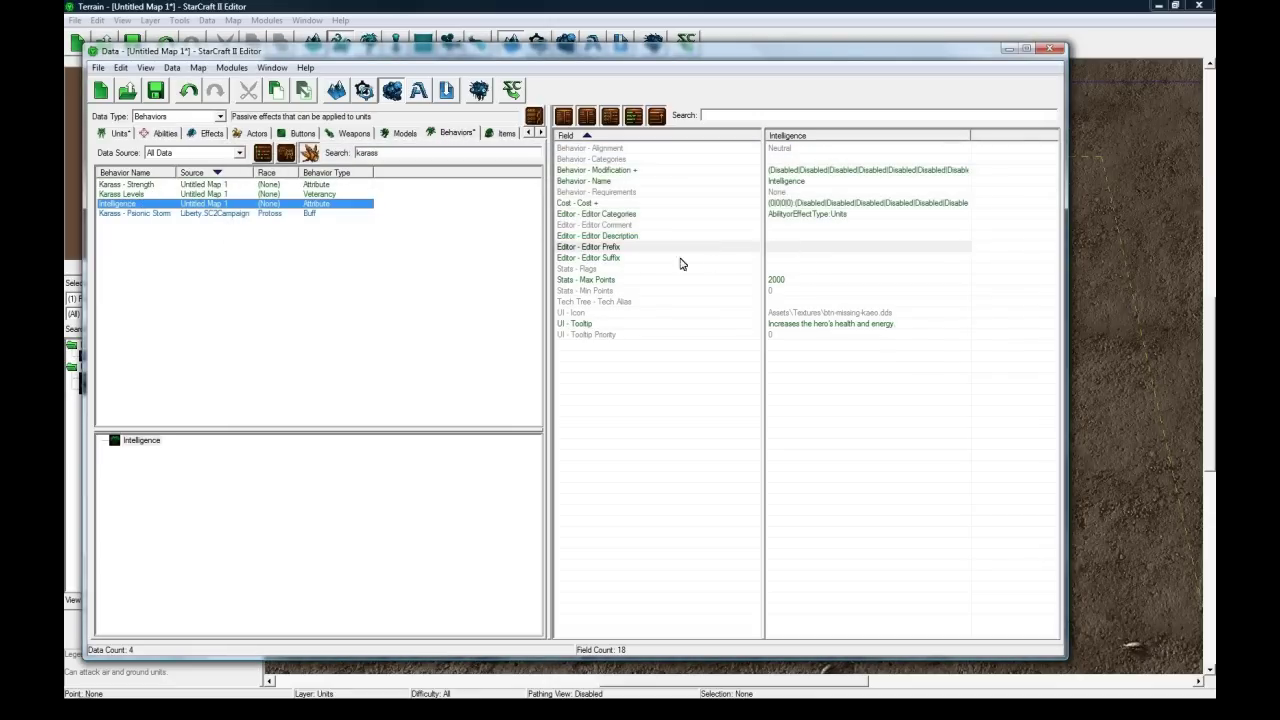
pyautogui.doubleClick(780, 251)
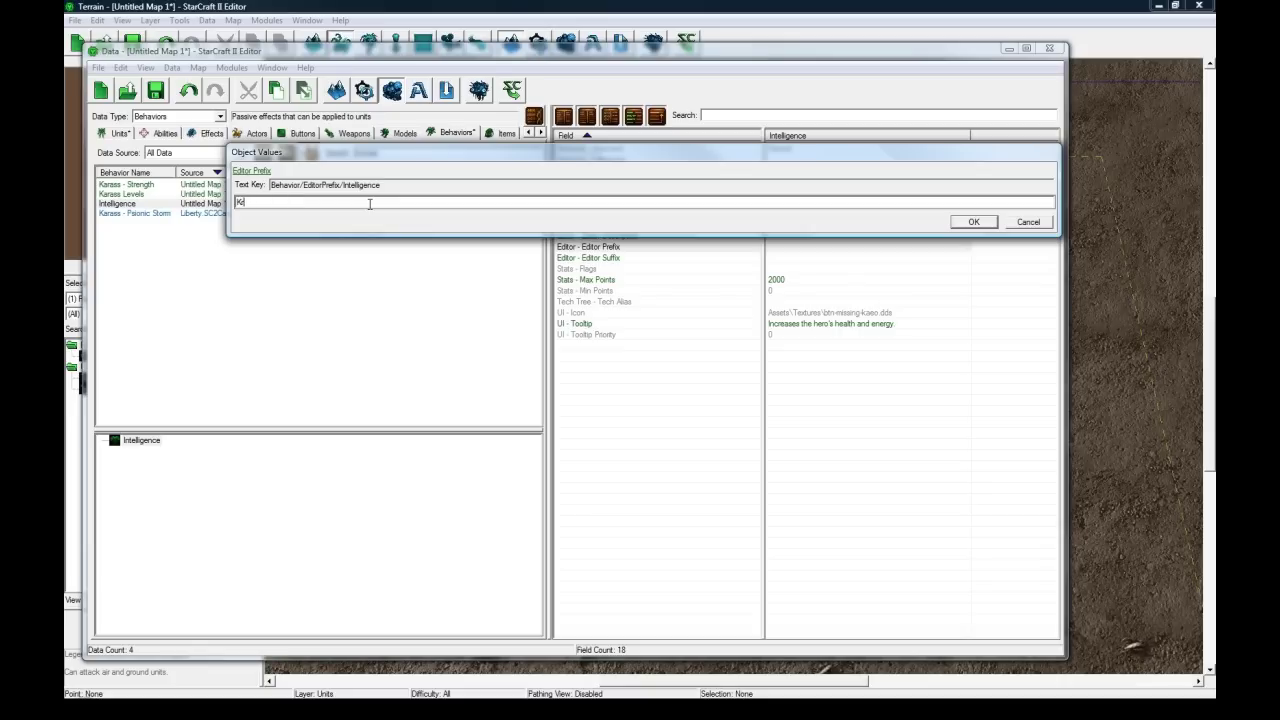
pyautogui.write('Karass')
pyautogui.press('Return')
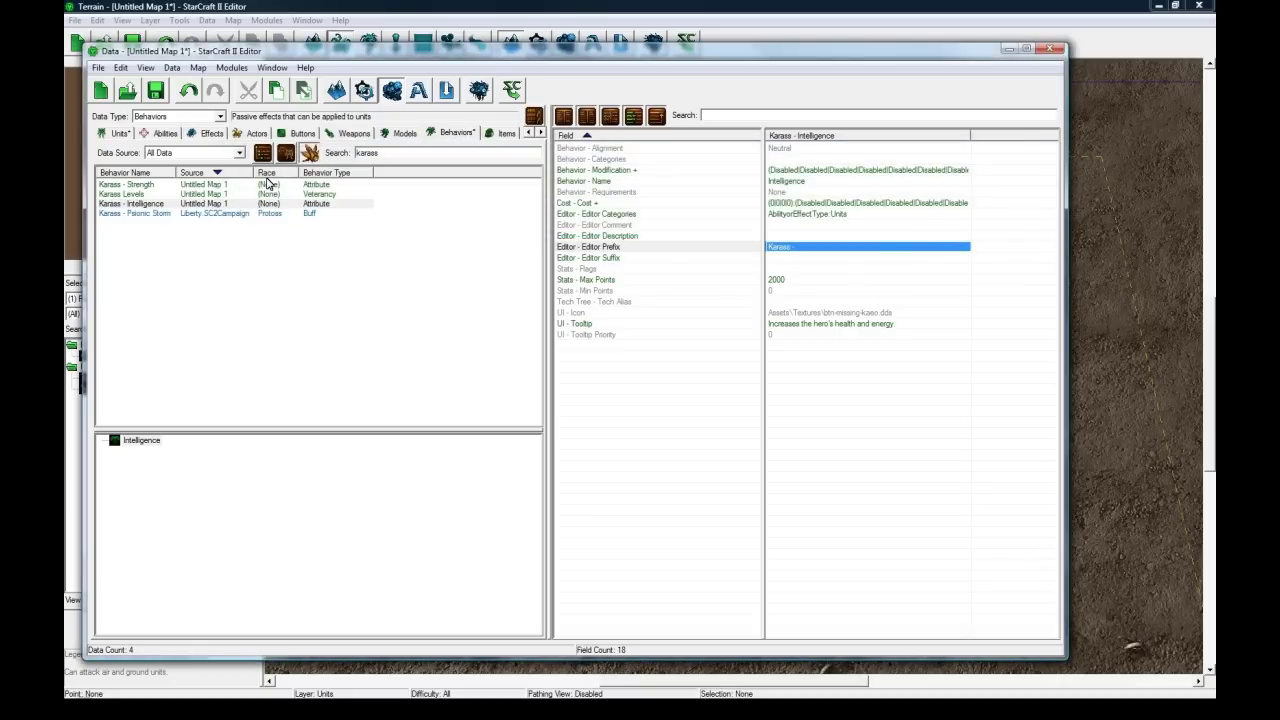
pyautogui.click(184, 152)
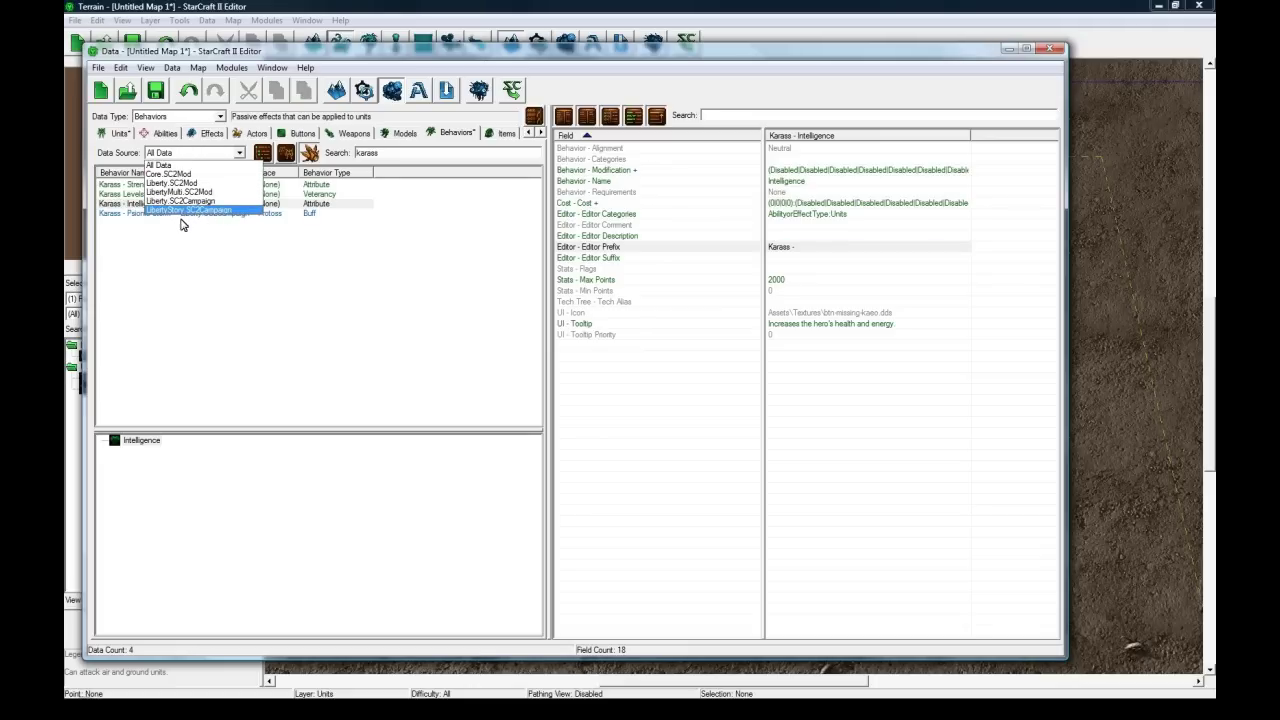
pyautogui.click(223, 163)
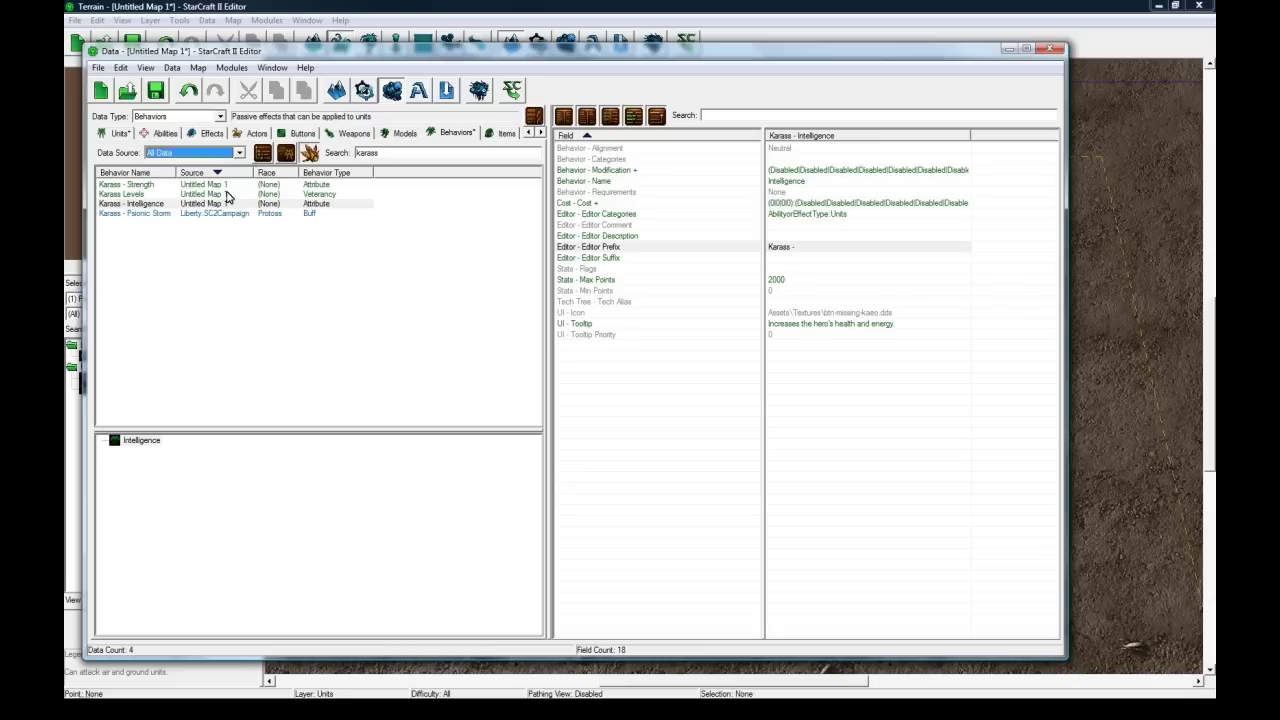
pyautogui.click(150, 204)
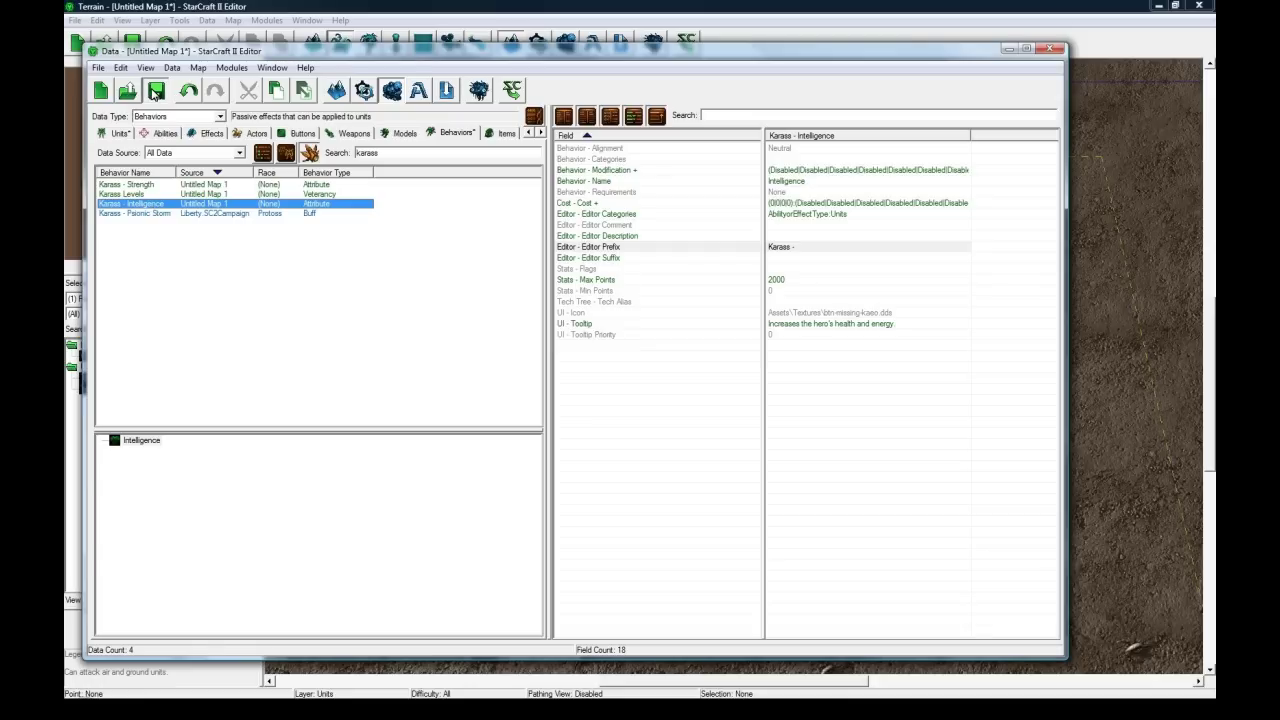
# Save the map under the file name "New Hero tutorial" in the Maps folder
pyautogui.click(156, 92)
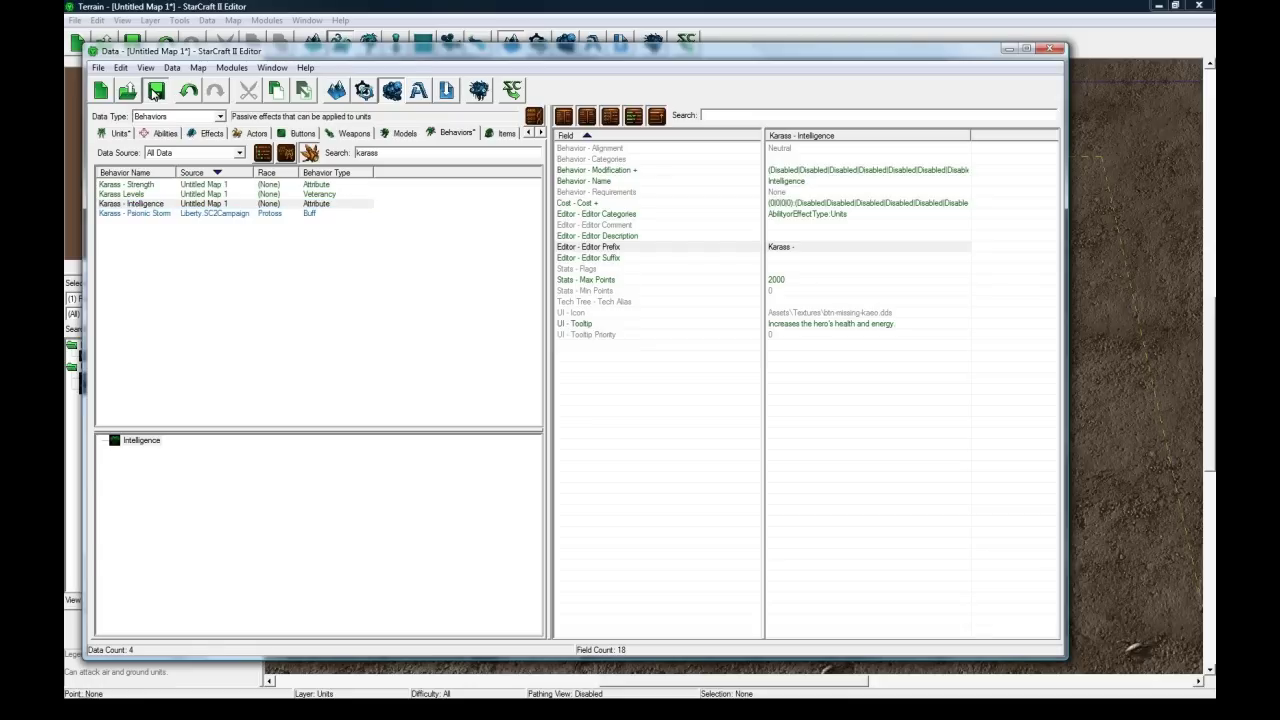
pyautogui.click(297, 305)
pyautogui.write('New Hero tutorial')
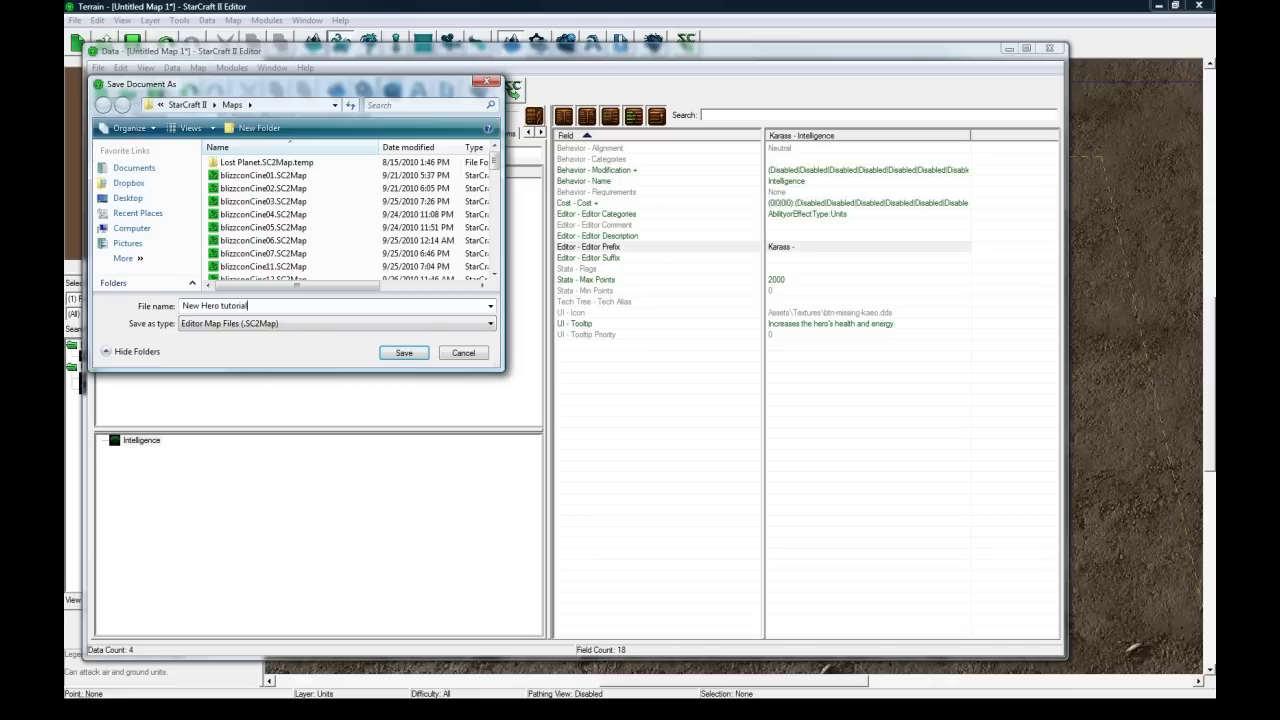
pyautogui.press('Return')
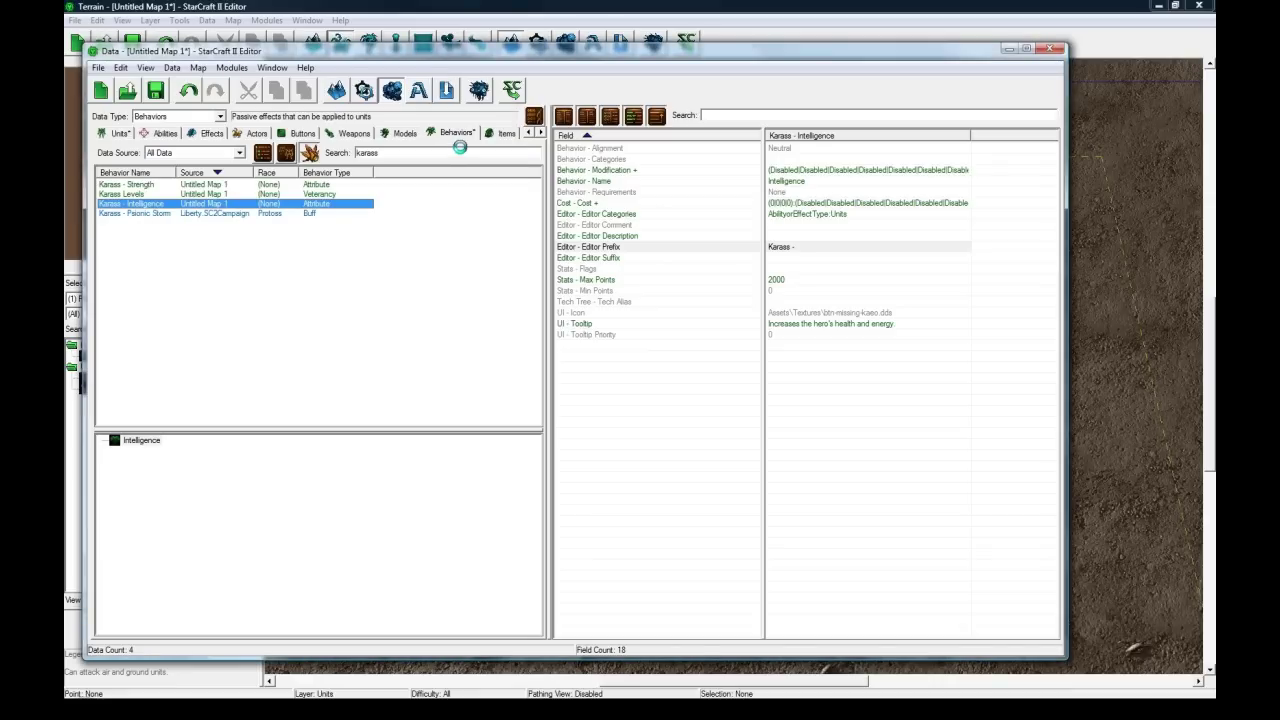
# Check the Karass Levels behavior's Experience Fraction values for damage dealt, damage taken and kills
pyautogui.click(148, 194)
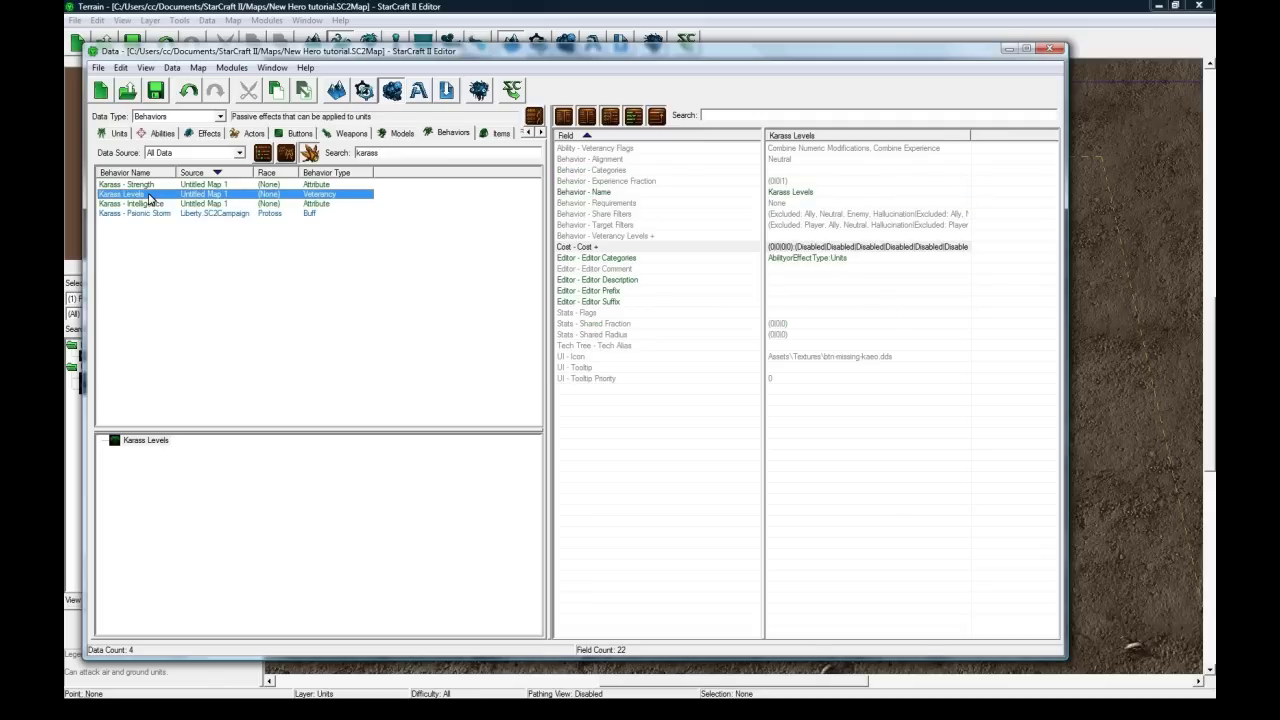
pyautogui.doubleClick(790, 182)
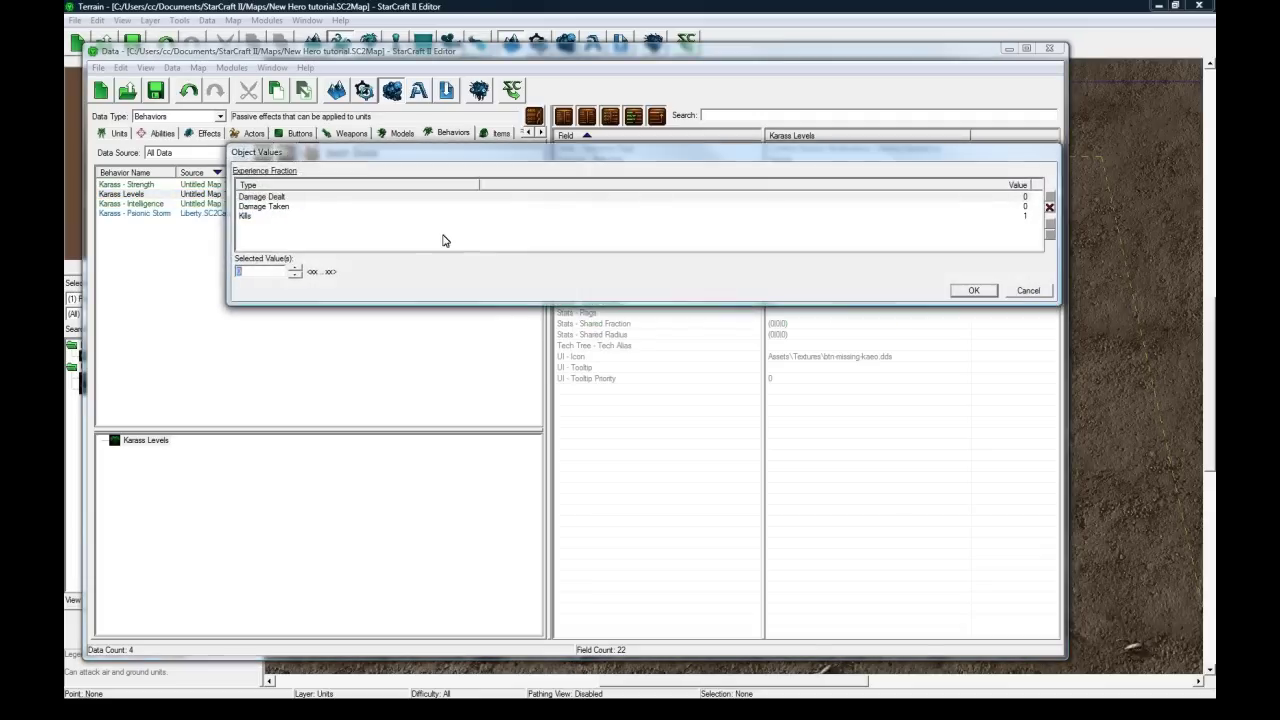
pyautogui.click(311, 217)
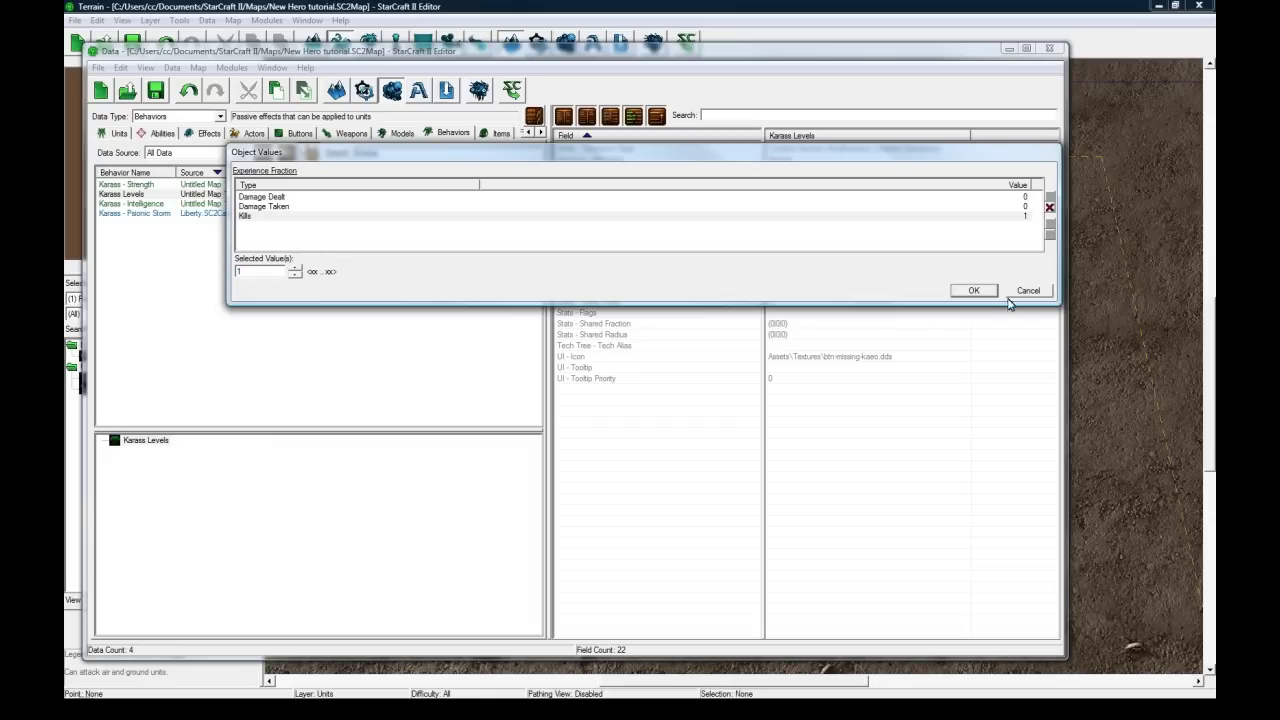
pyautogui.click(1026, 291)
# In Karass Levels' Share Filters, include Ally and set Heroic to Required for the Damage Dealt filter
pyautogui.click(795, 170)
pyautogui.click(790, 181)
pyautogui.click(786, 192)
pyautogui.click(781, 225)
pyautogui.doubleClick(794, 215)
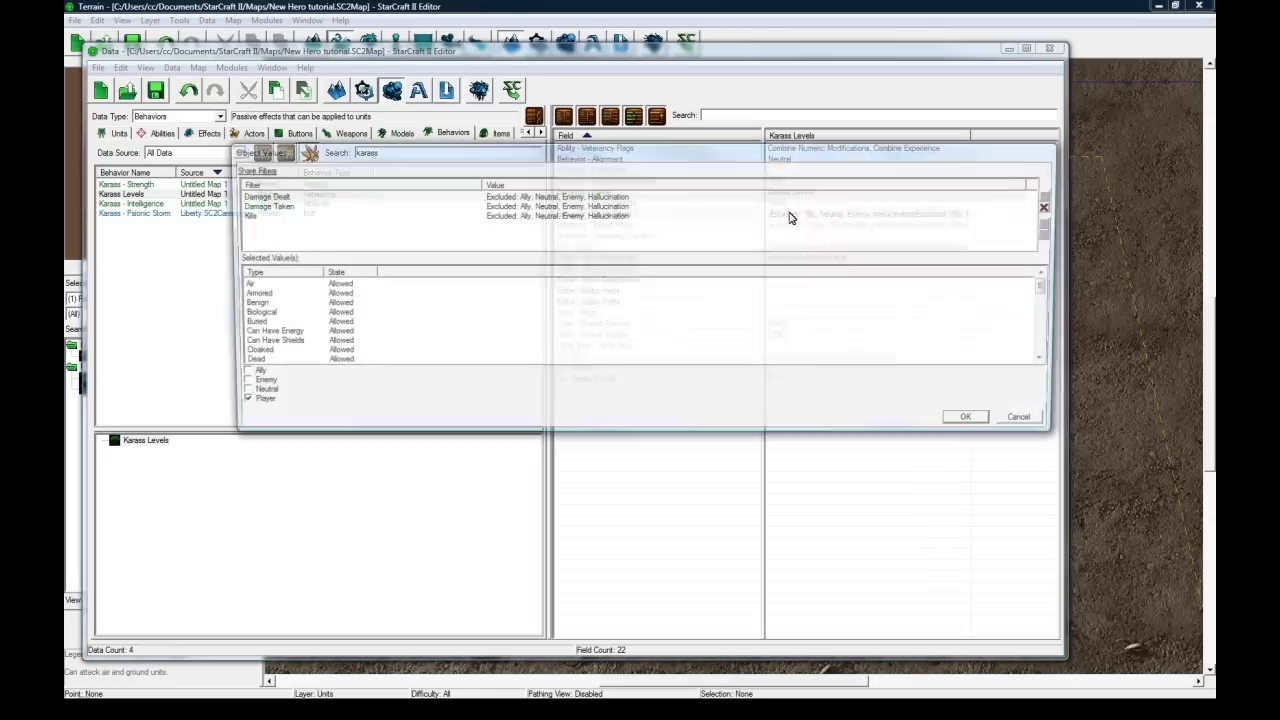
pyautogui.click(239, 373)
pyautogui.scroll(-2, 410, 320)
pyautogui.scroll(-1, 300, 333)
pyautogui.click(276, 343)
pyautogui.click(288, 386)
pyautogui.click(292, 342)
pyautogui.click(325, 350)
pyautogui.click(308, 343)
pyautogui.click(325, 368)
# Include Ally and set Heroic to Required for the Kills share filter, and accept the filter changes
pyautogui.click(245, 215)
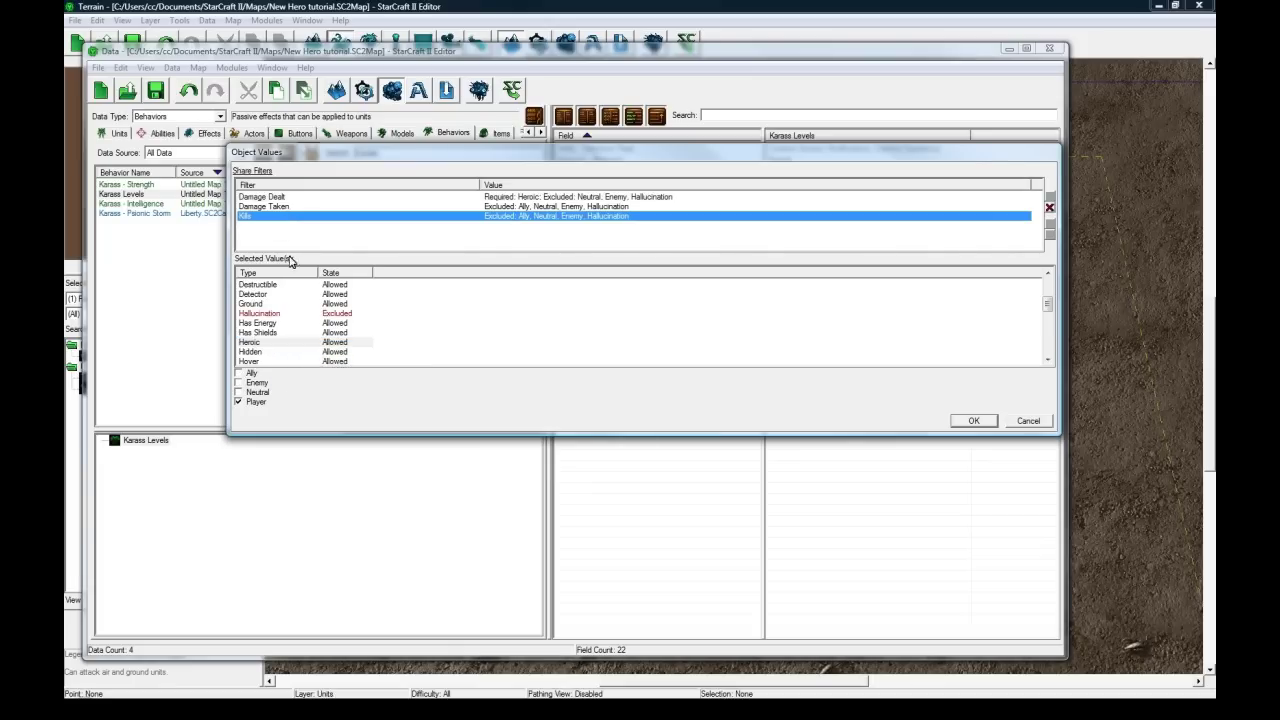
pyautogui.click(239, 373)
pyautogui.click(285, 342)
pyautogui.click(325, 360)
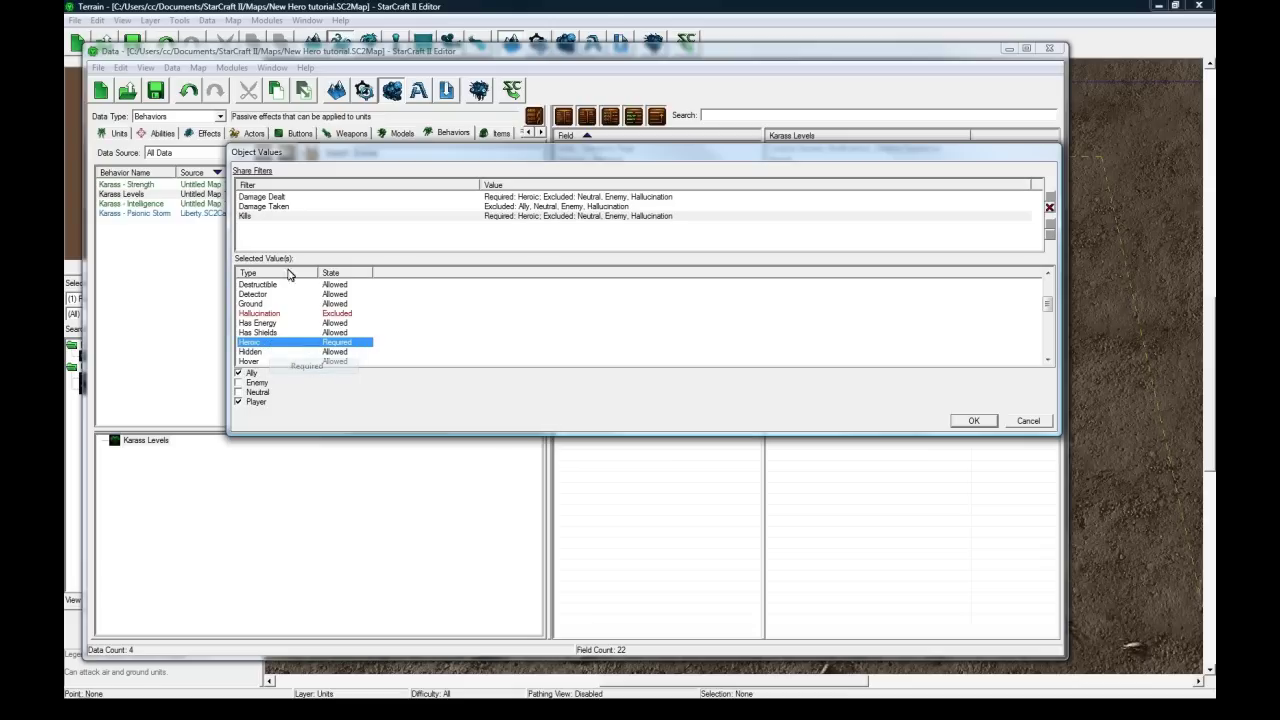
pyautogui.click(332, 217)
pyautogui.moveTo(508, 157); pyautogui.dragTo(513, 200)
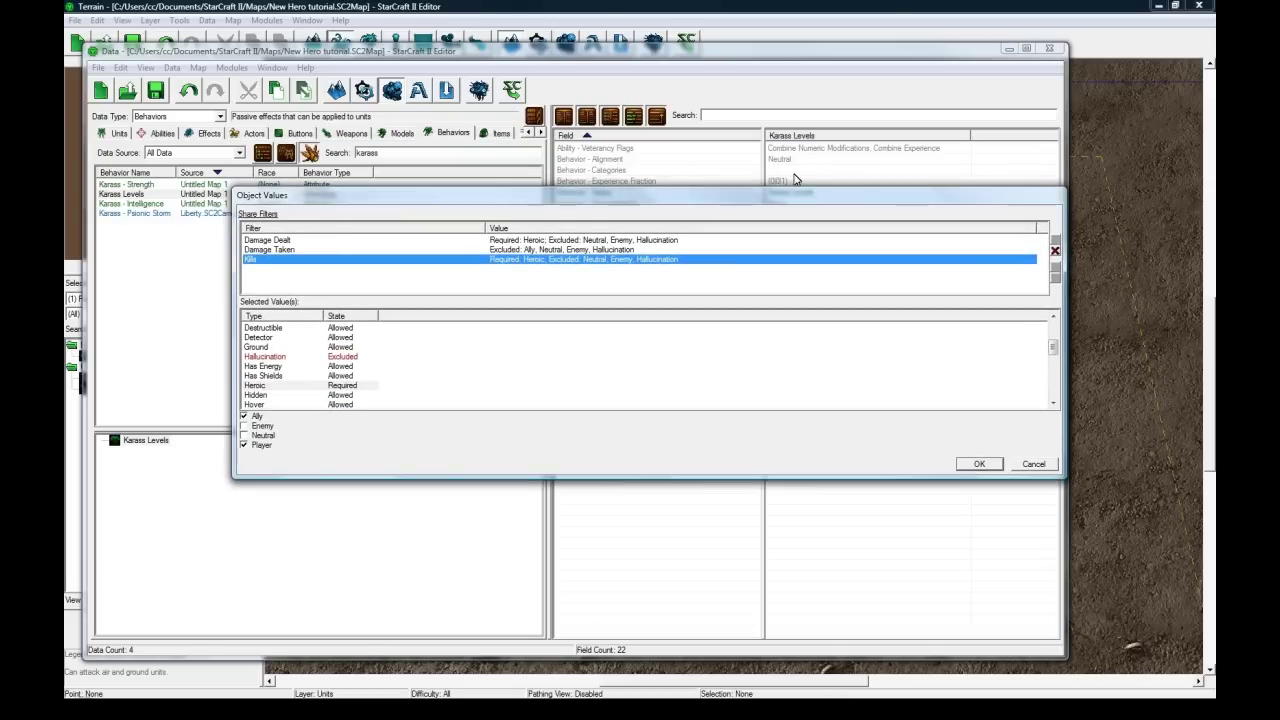
pyautogui.click(991, 466)
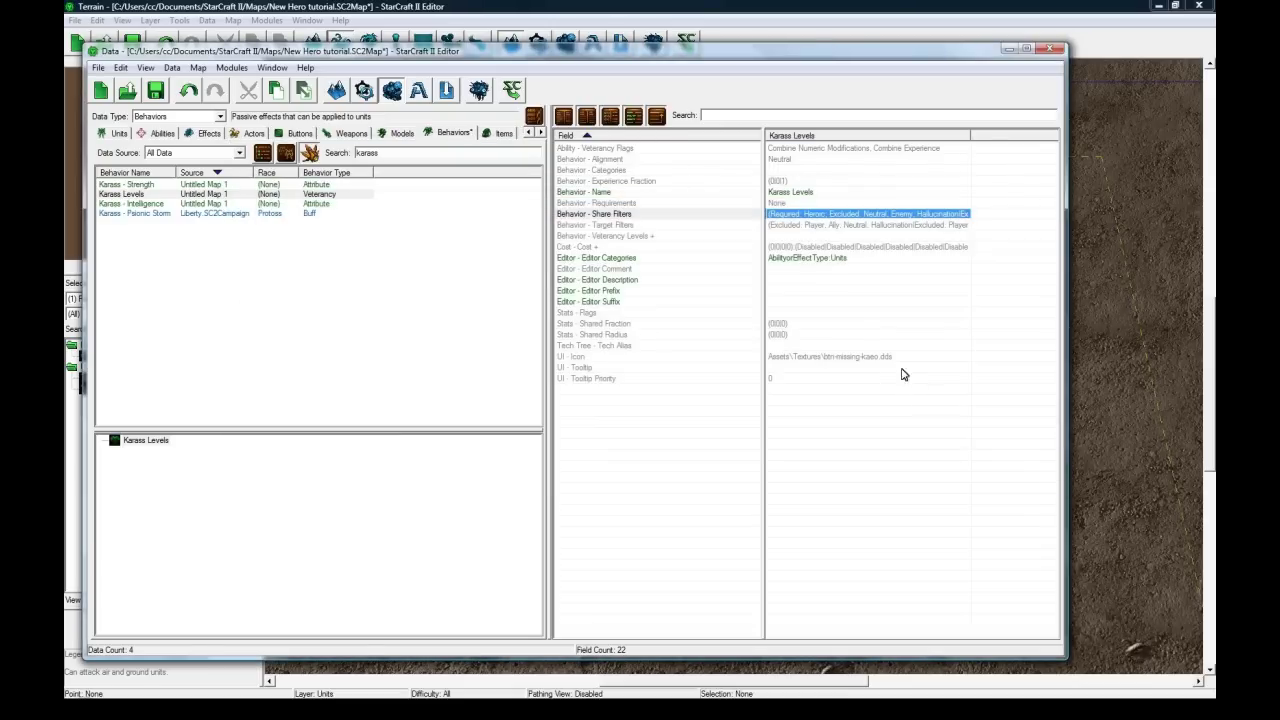
# Set the Shared Fraction for Kills to 0.5 in the Karass Levels behavior
pyautogui.click(774, 313)
pyautogui.click(779, 324)
pyautogui.doubleClick(790, 326)
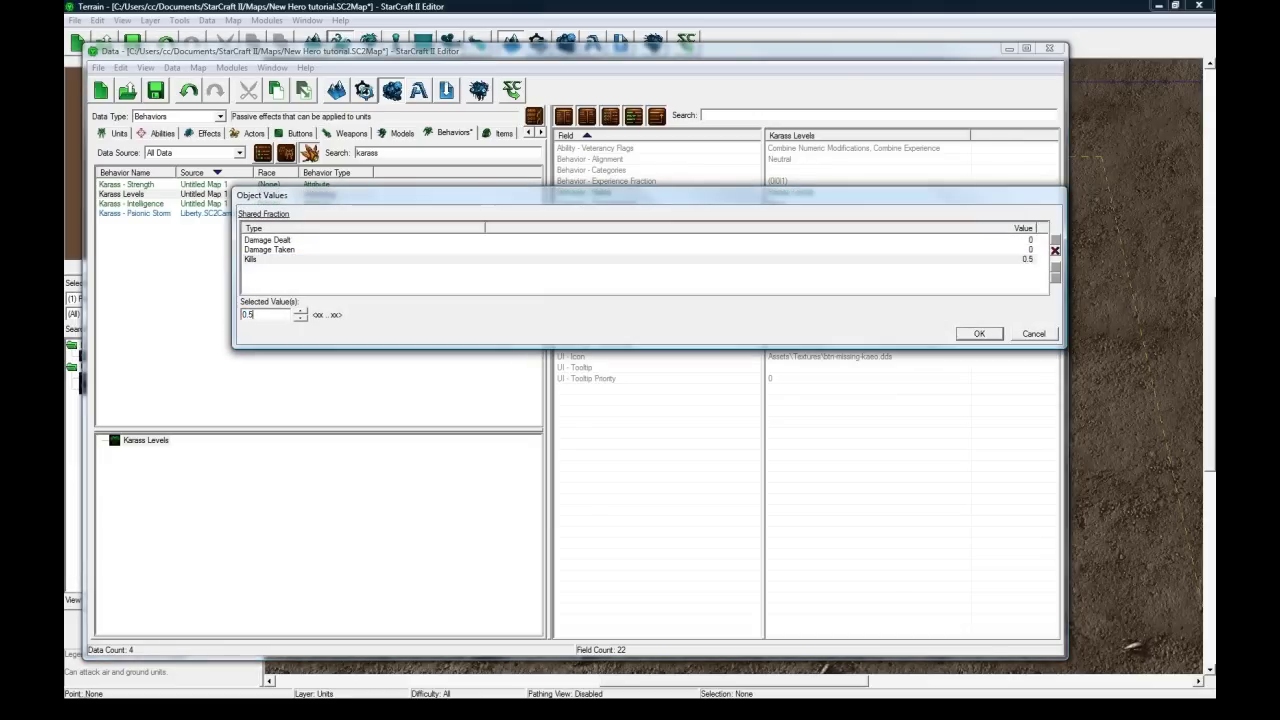
pyautogui.click(979, 333)
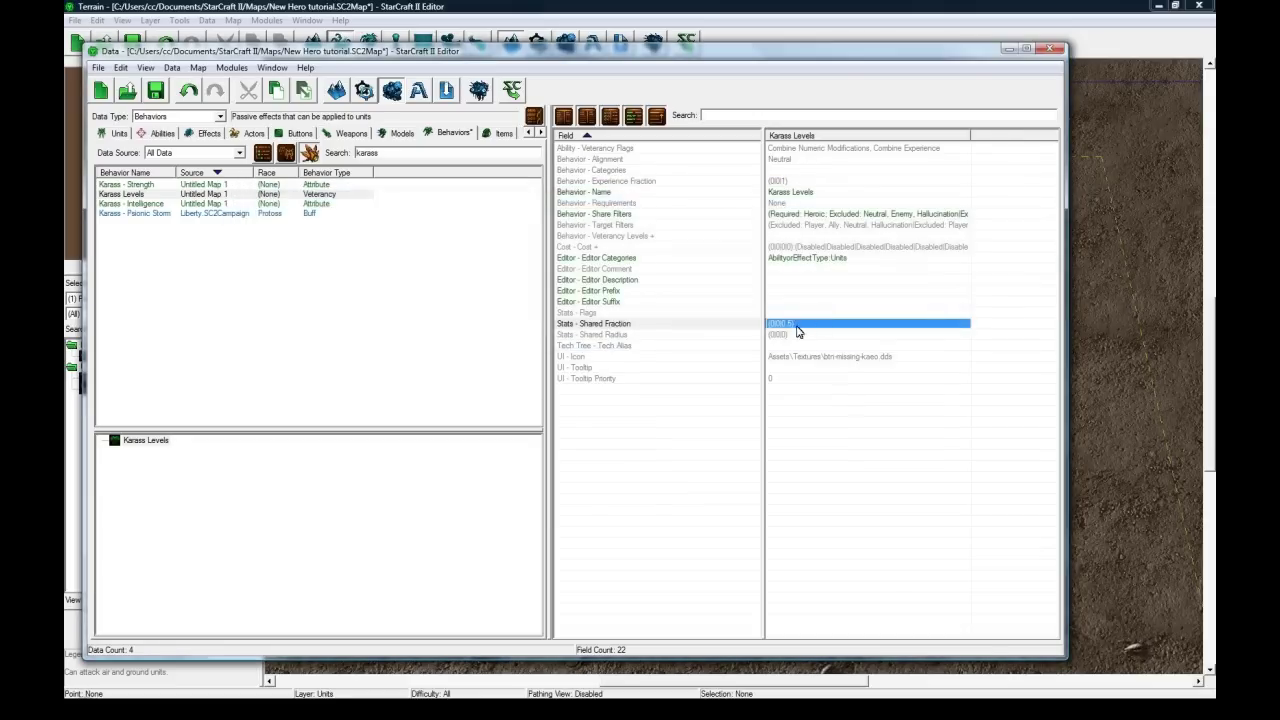
# Set the Shared Radius for Kills to 8 in the Karass Levels behavior
pyautogui.doubleClick(791, 336)
pyautogui.click(281, 262)
pyautogui.moveTo(263, 317); pyautogui.dragTo(214, 309)
pyautogui.write('8')
pyautogui.click(996, 262)
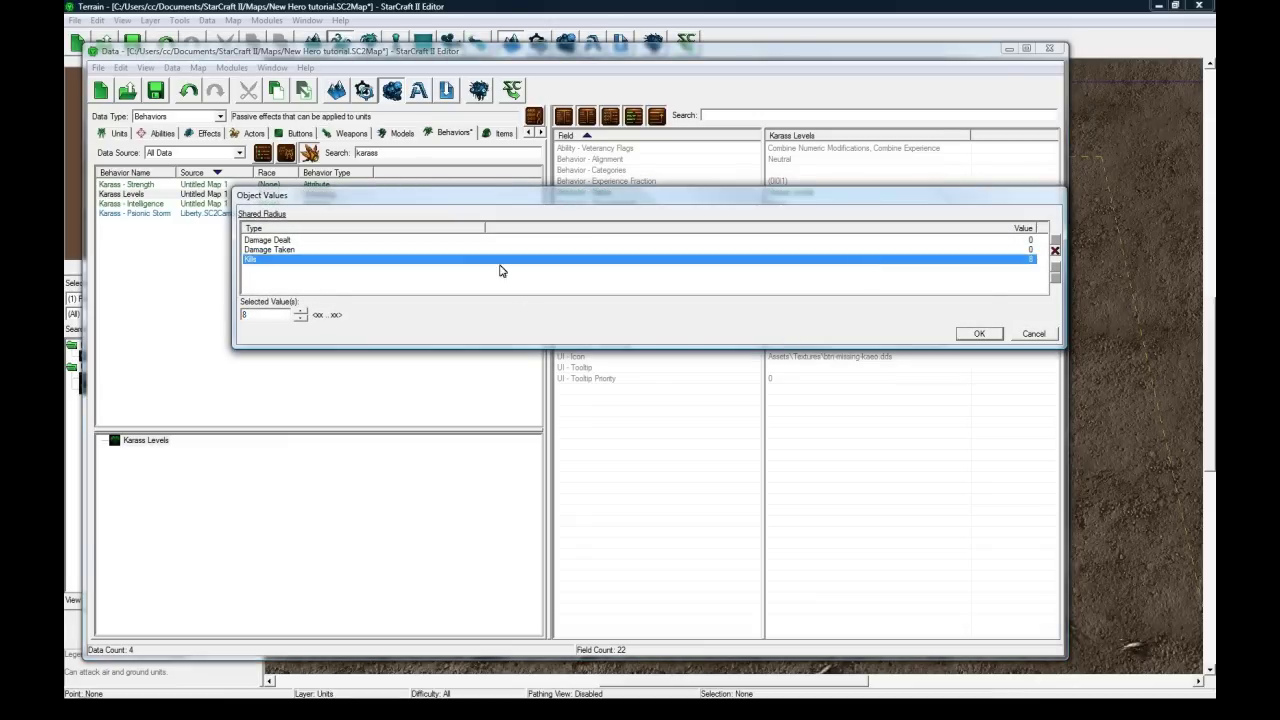
pyautogui.click(979, 335)
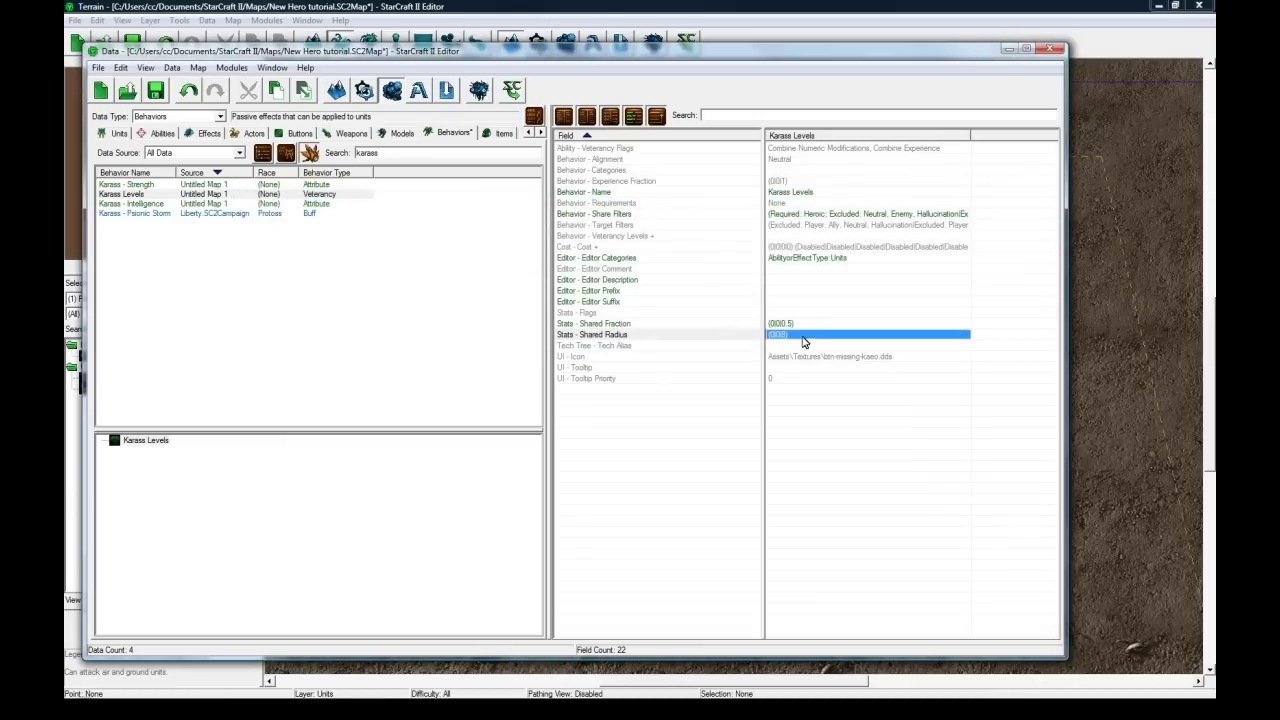
# Add a first entry to Karass Levels' Veterancy Levels, keeping its Minimum Experience at 0
pyautogui.click(788, 368)
pyautogui.click(788, 378)
pyautogui.click(788, 357)
pyautogui.click(766, 283)
pyautogui.click(789, 246)
pyautogui.click(797, 236)
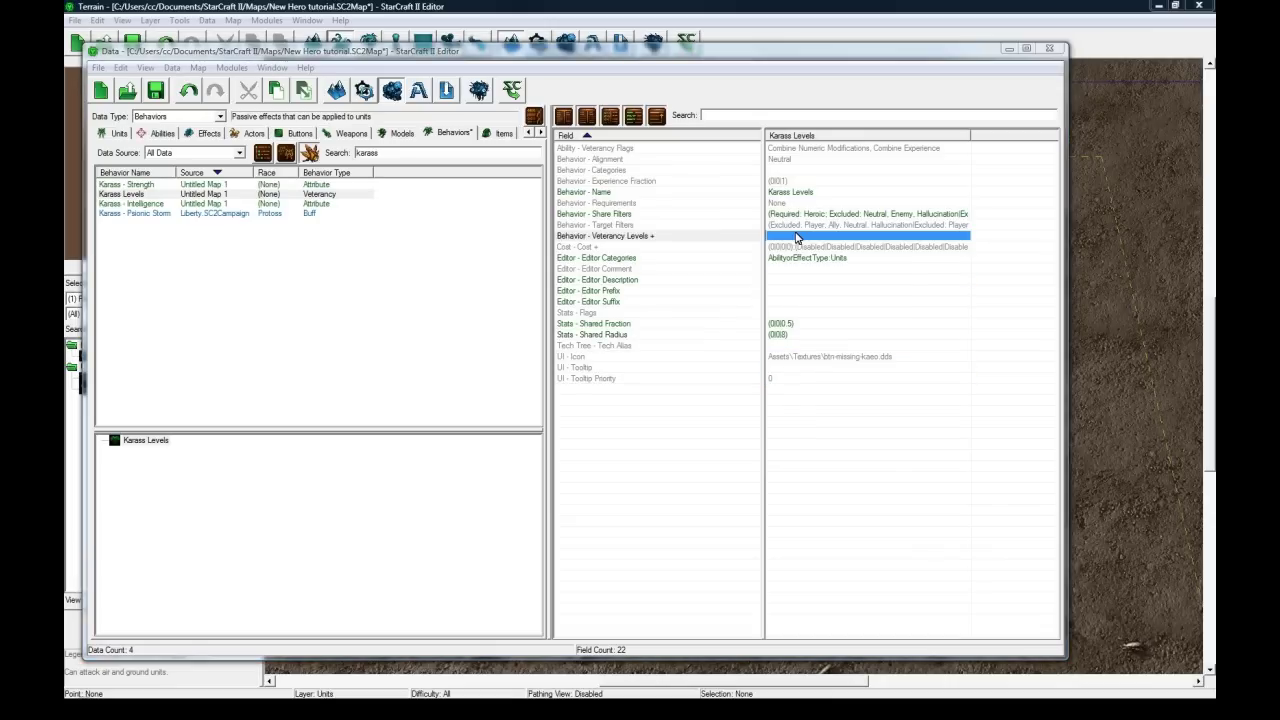
pyautogui.doubleClick(797, 236)
pyautogui.rightClick(308, 260)
pyautogui.click(338, 264)
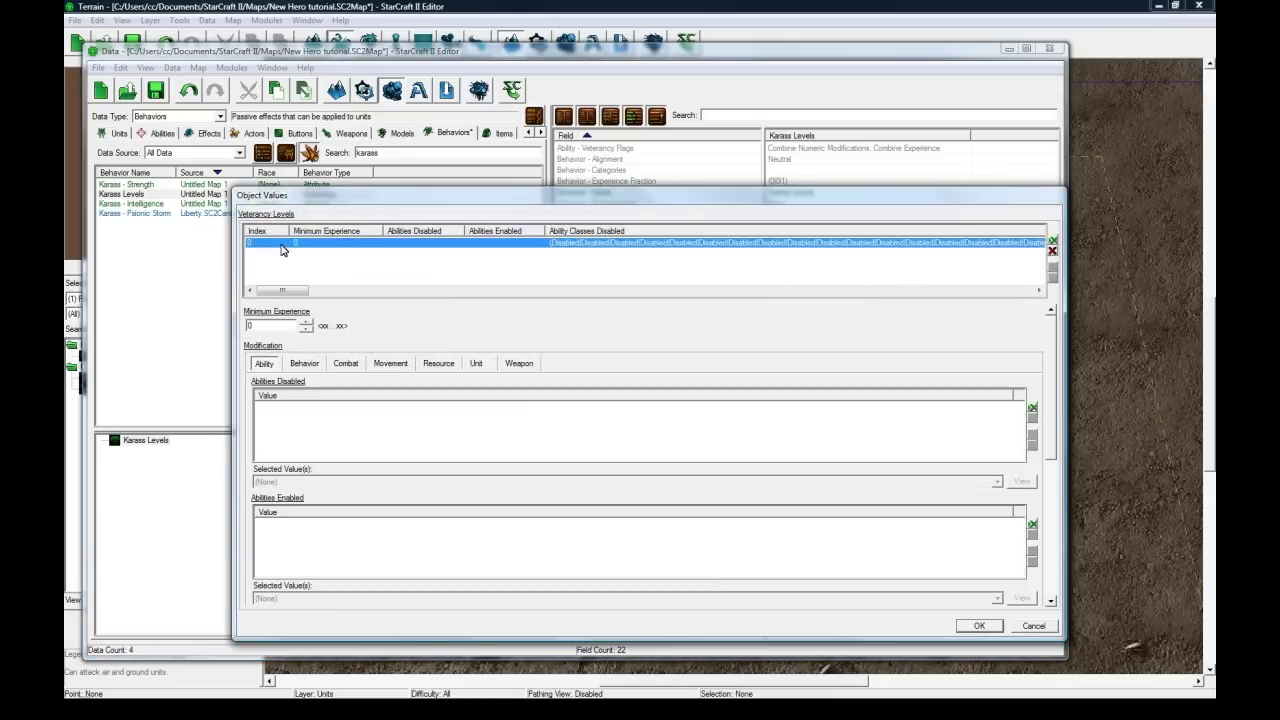
pyautogui.click(268, 327)
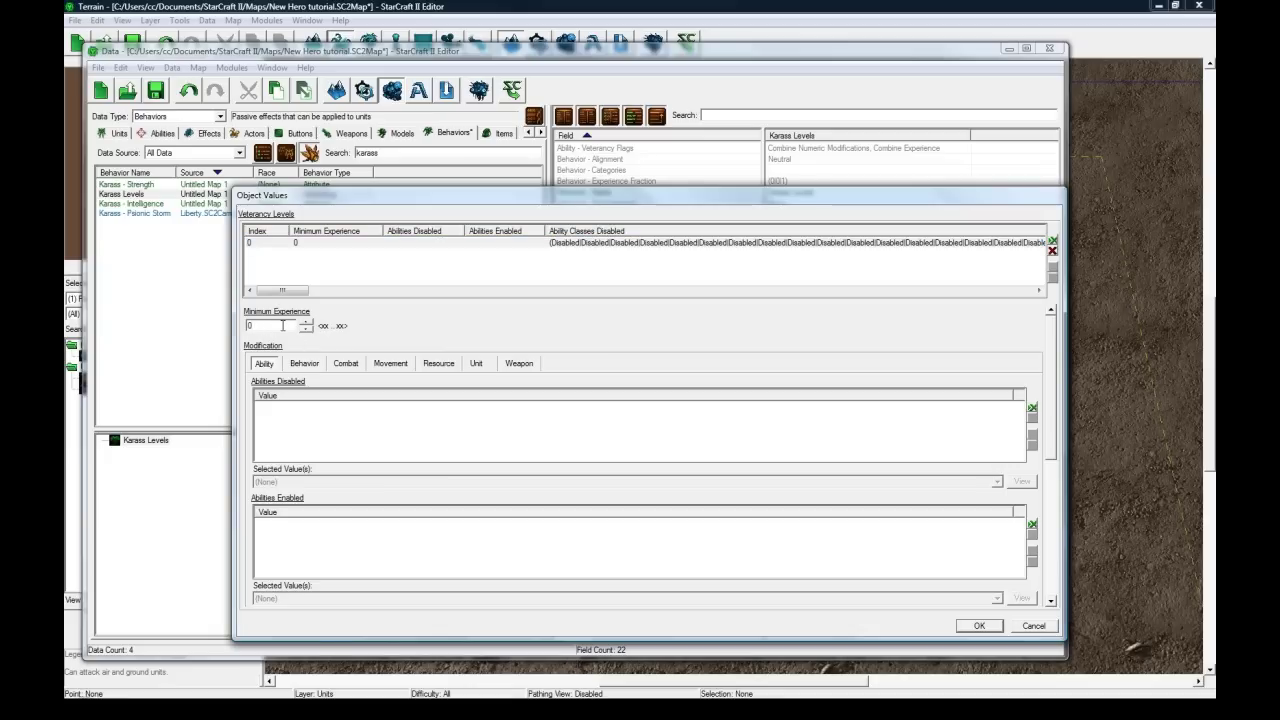
pyautogui.click(312, 243)
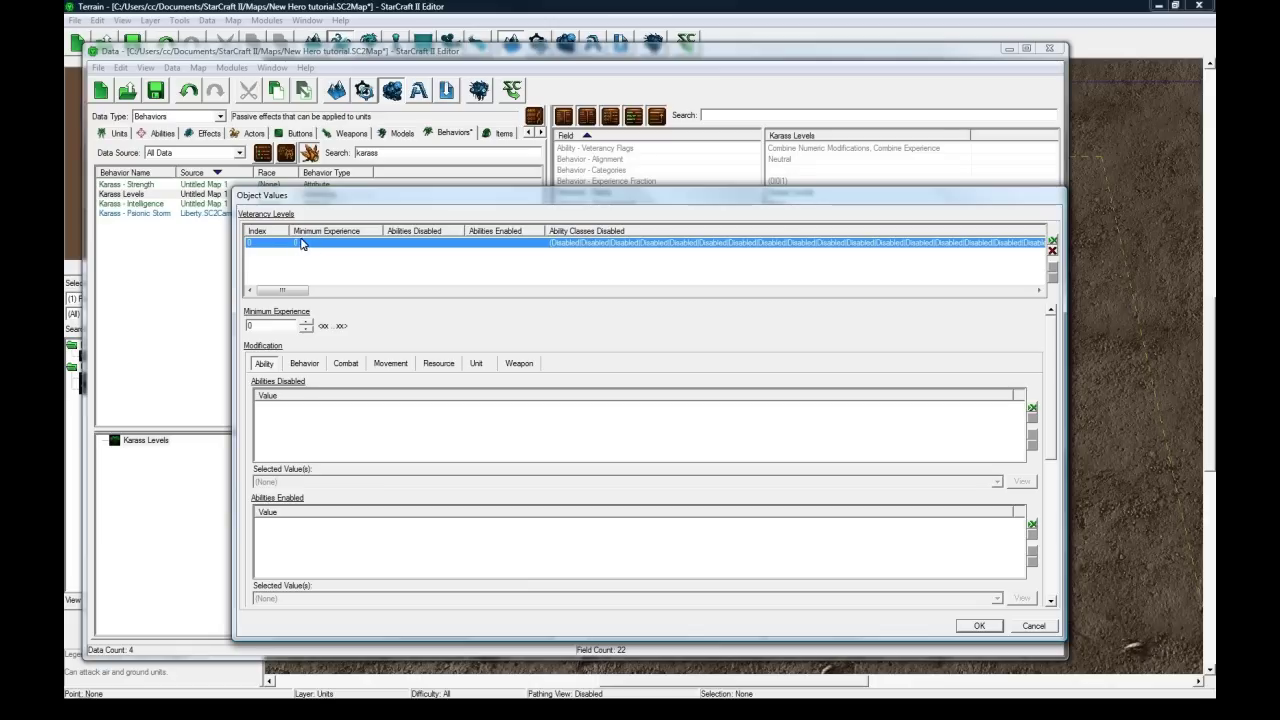
# Look through the behavior, combat and movement modifications available for the first veterancy level
pyautogui.click(300, 364)
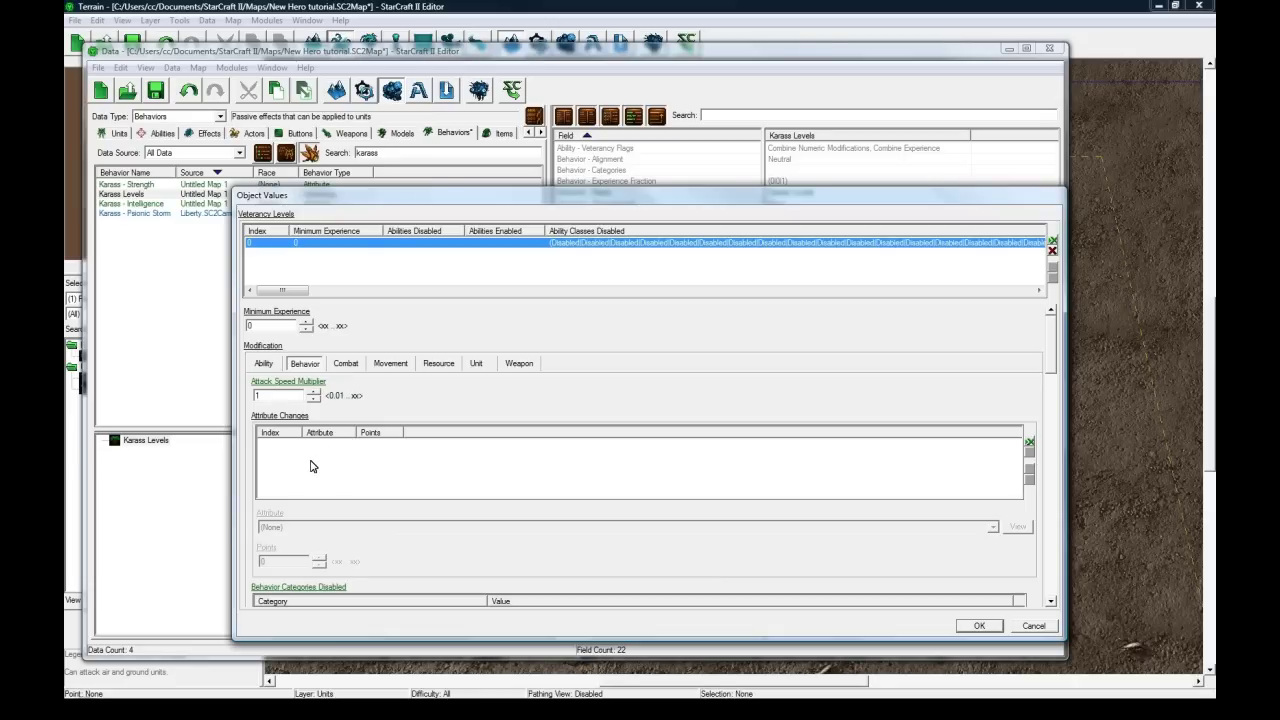
pyautogui.rightClick(297, 463)
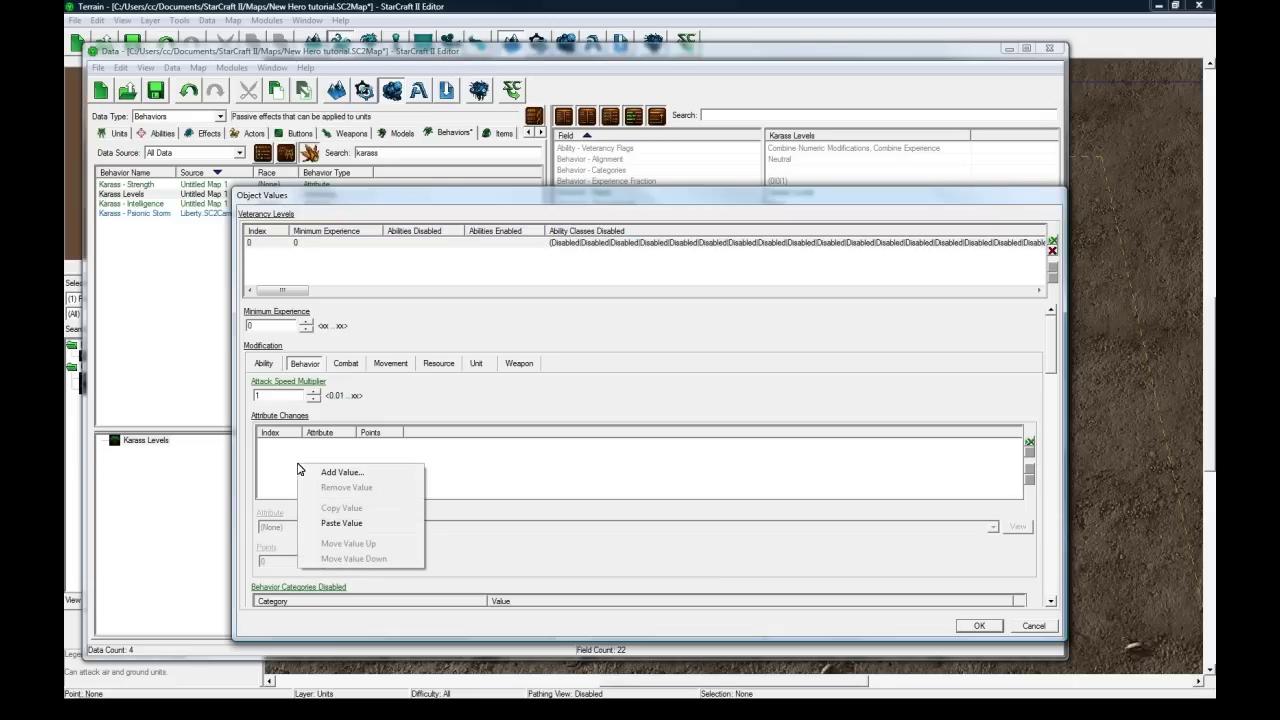
pyautogui.click(312, 457)
pyautogui.click(326, 245)
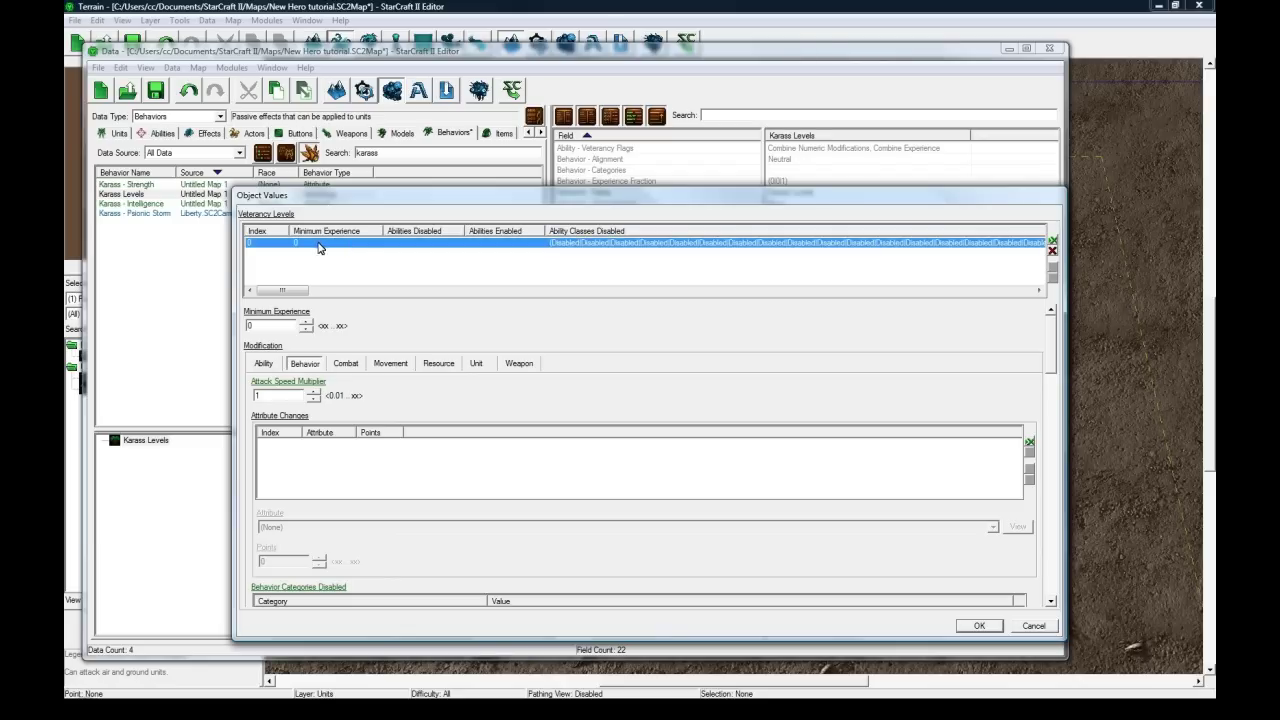
pyautogui.click(310, 366)
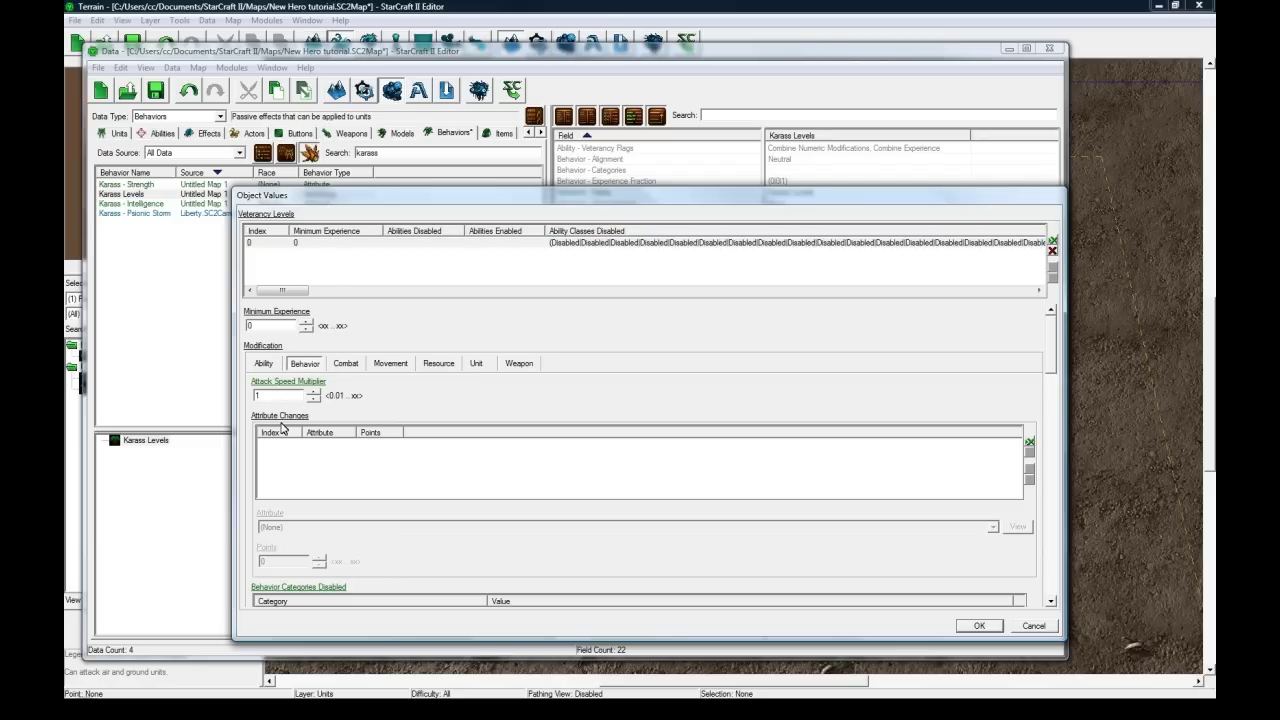
pyautogui.click(355, 367)
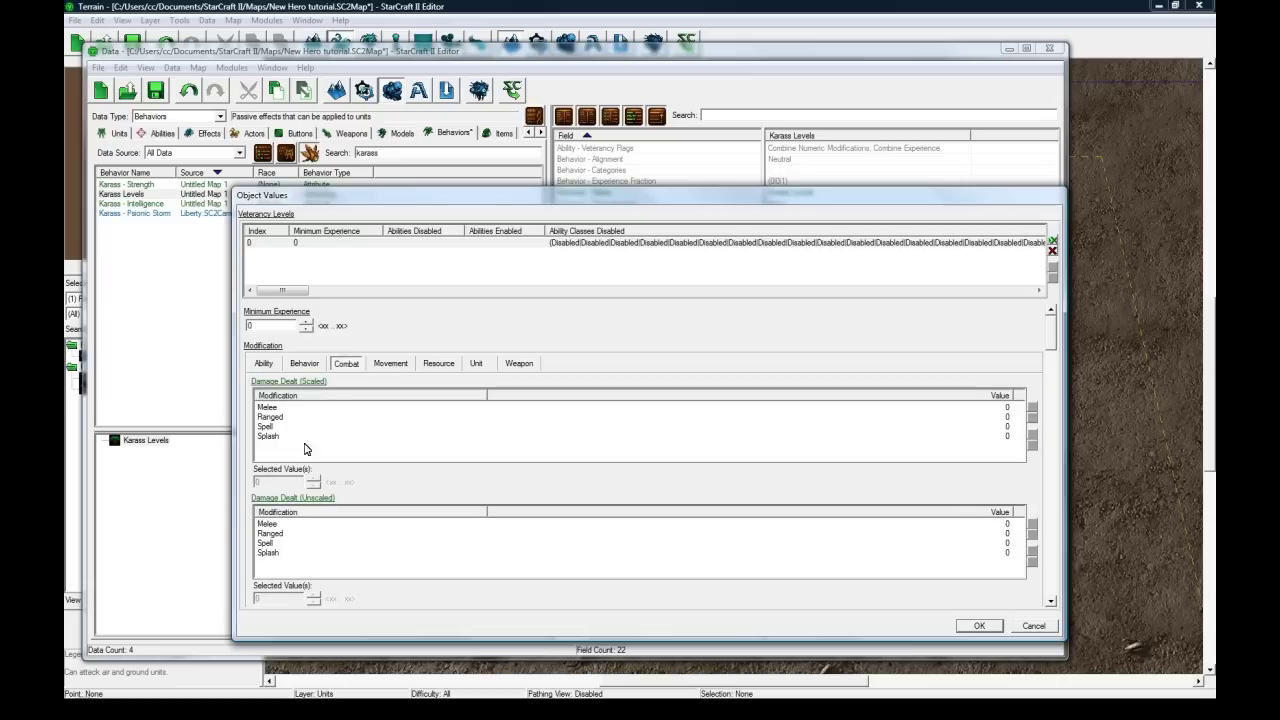
pyautogui.click(295, 545)
pyautogui.click(296, 536)
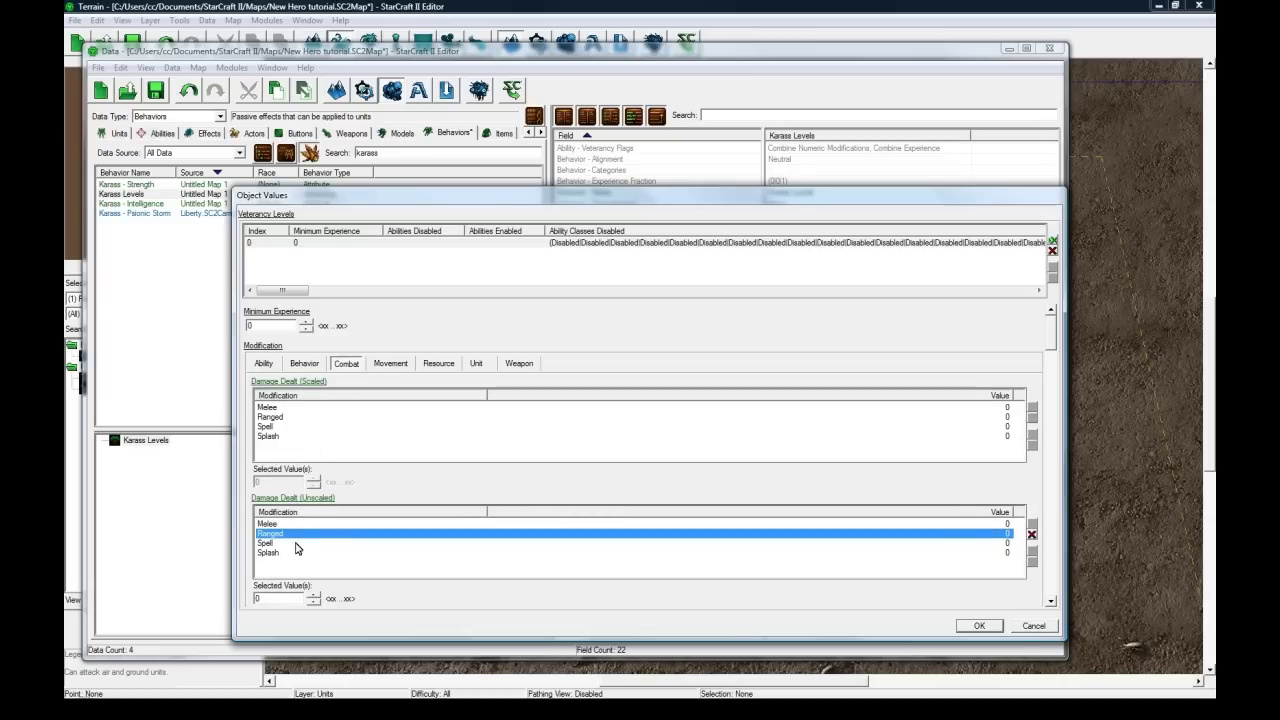
pyautogui.click(298, 526)
pyautogui.click(391, 366)
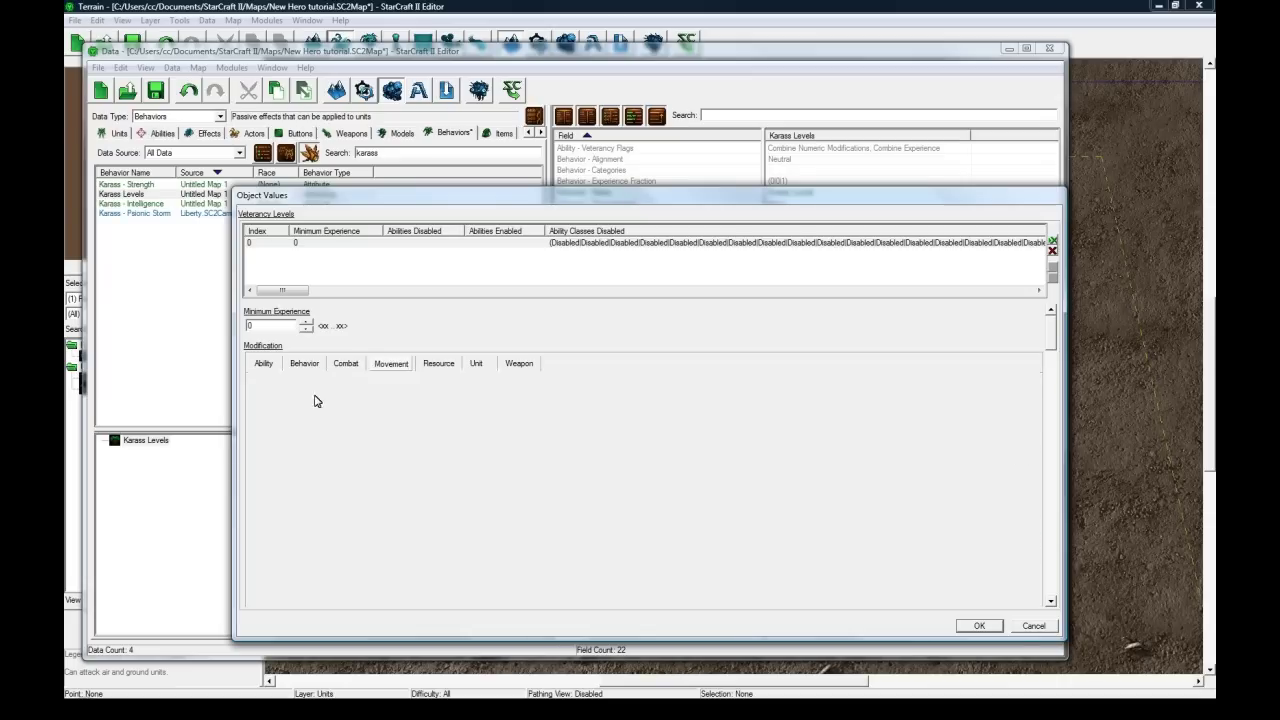
pyautogui.click(345, 366)
# Add an attribute change for Karass - Intelligence to the first veterancy level's behavior modifications
pyautogui.click(304, 366)
pyautogui.rightClick(299, 469)
pyautogui.click(302, 470)
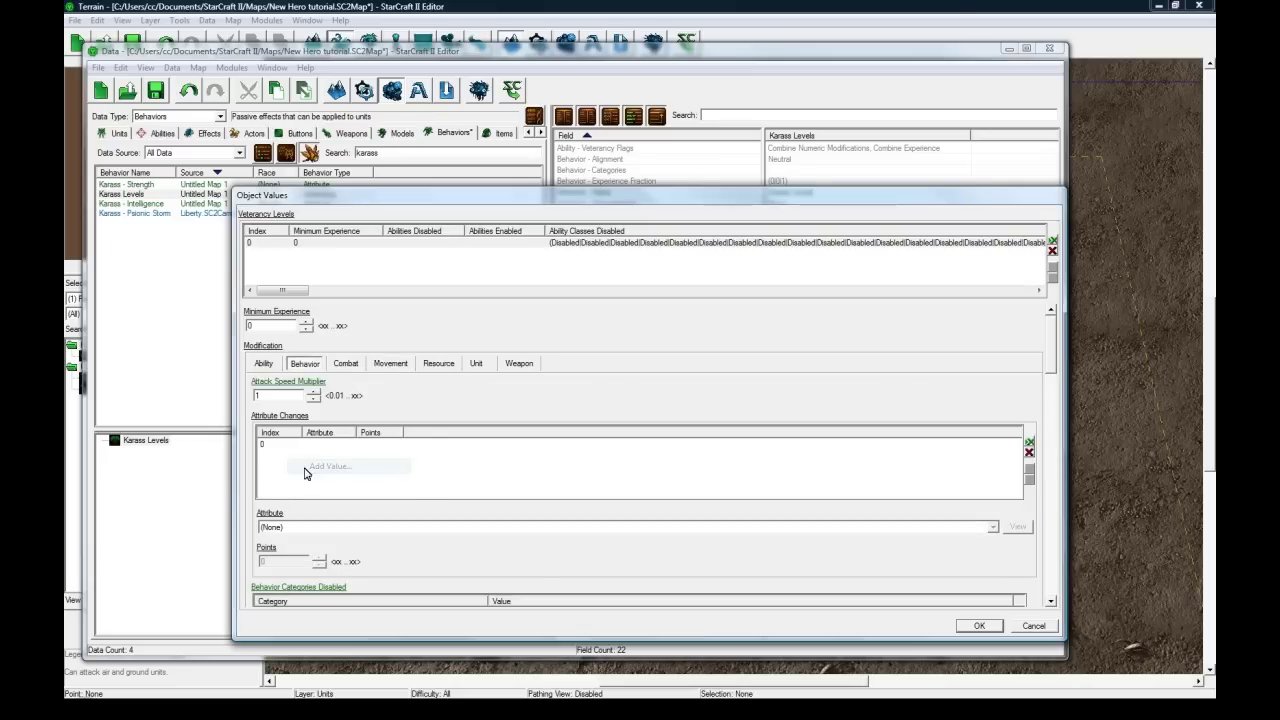
pyautogui.click(301, 531)
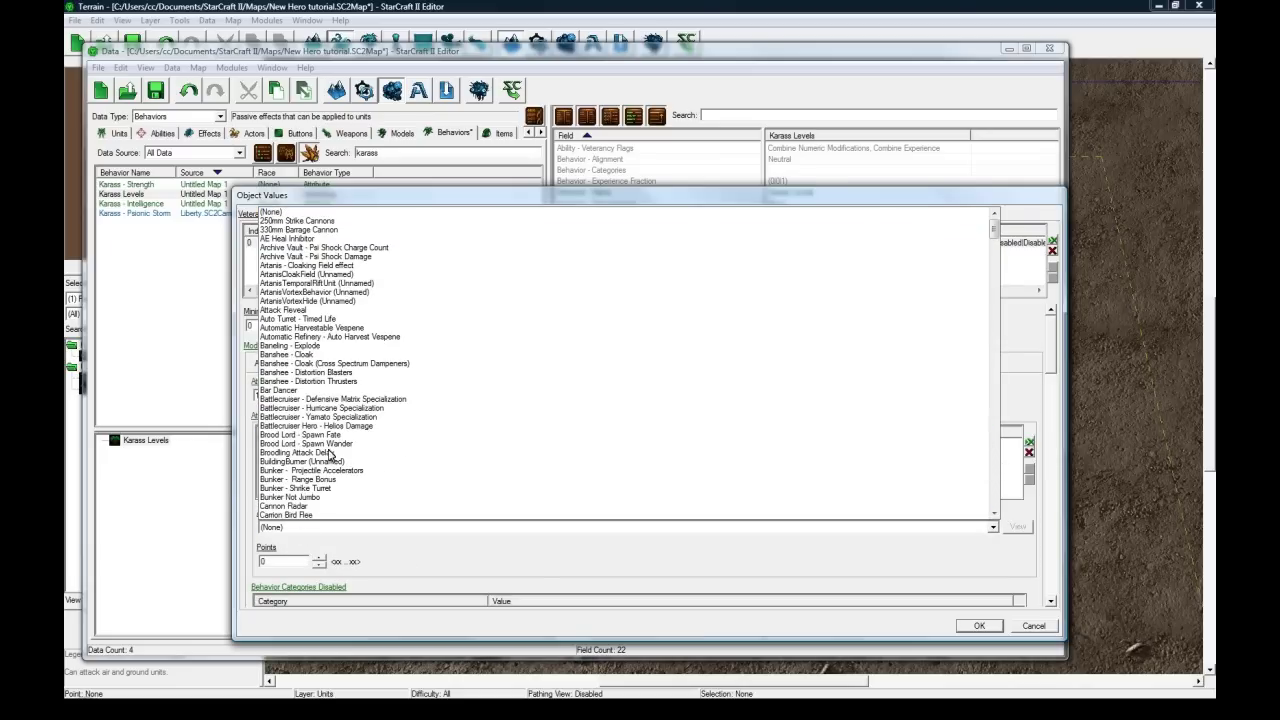
pyautogui.press('k')
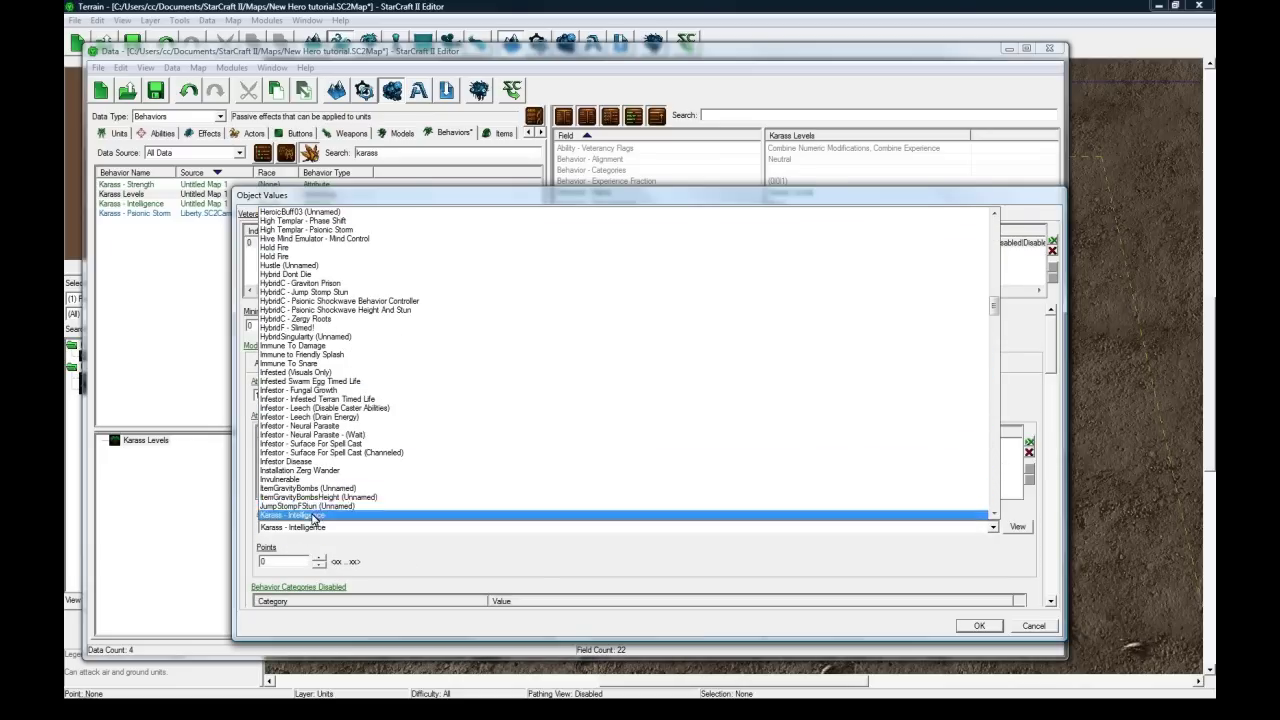
pyautogui.click(300, 514)
# Duplicate the Intelligence attribute change and switch the copy's attribute to Karass - Strength
pyautogui.click(346, 446)
pyautogui.hotkey('ctrl', 'v')
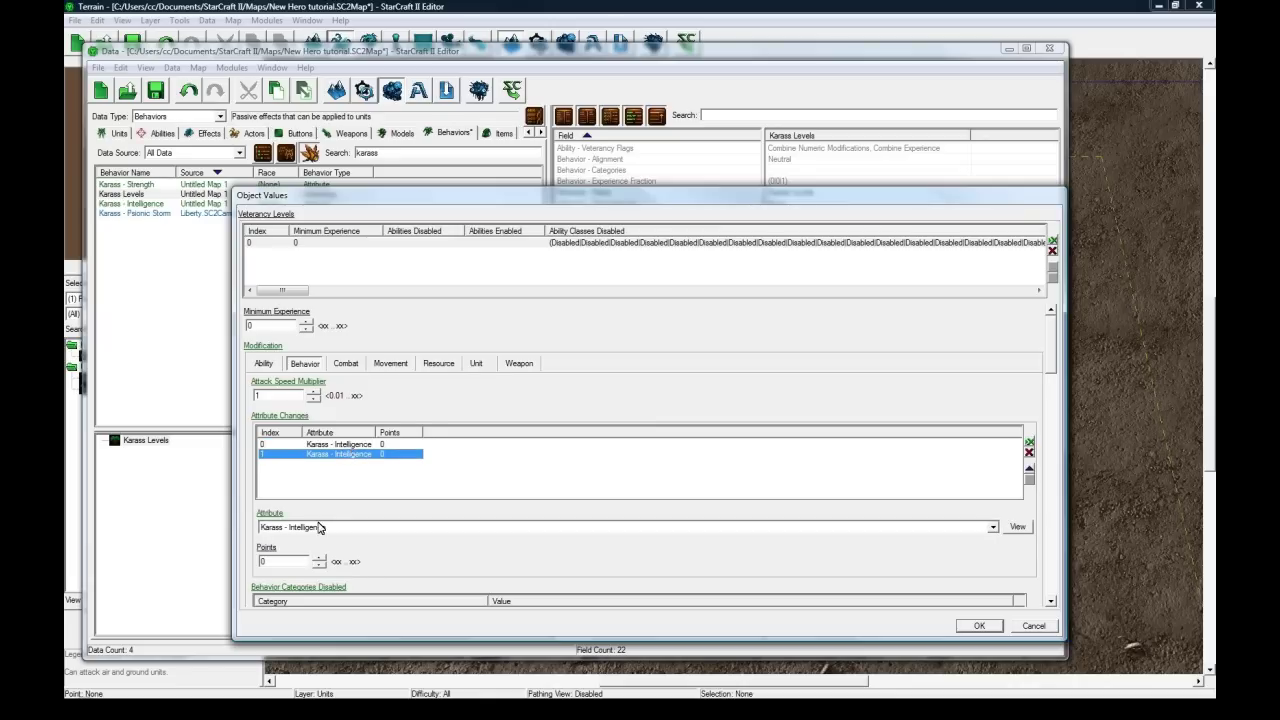
pyautogui.click(320, 527)
pyautogui.click(323, 234)
pyautogui.click(391, 474)
# Set the Points of both the Intelligence and Strength attribute changes to 1
pyautogui.click(389, 446)
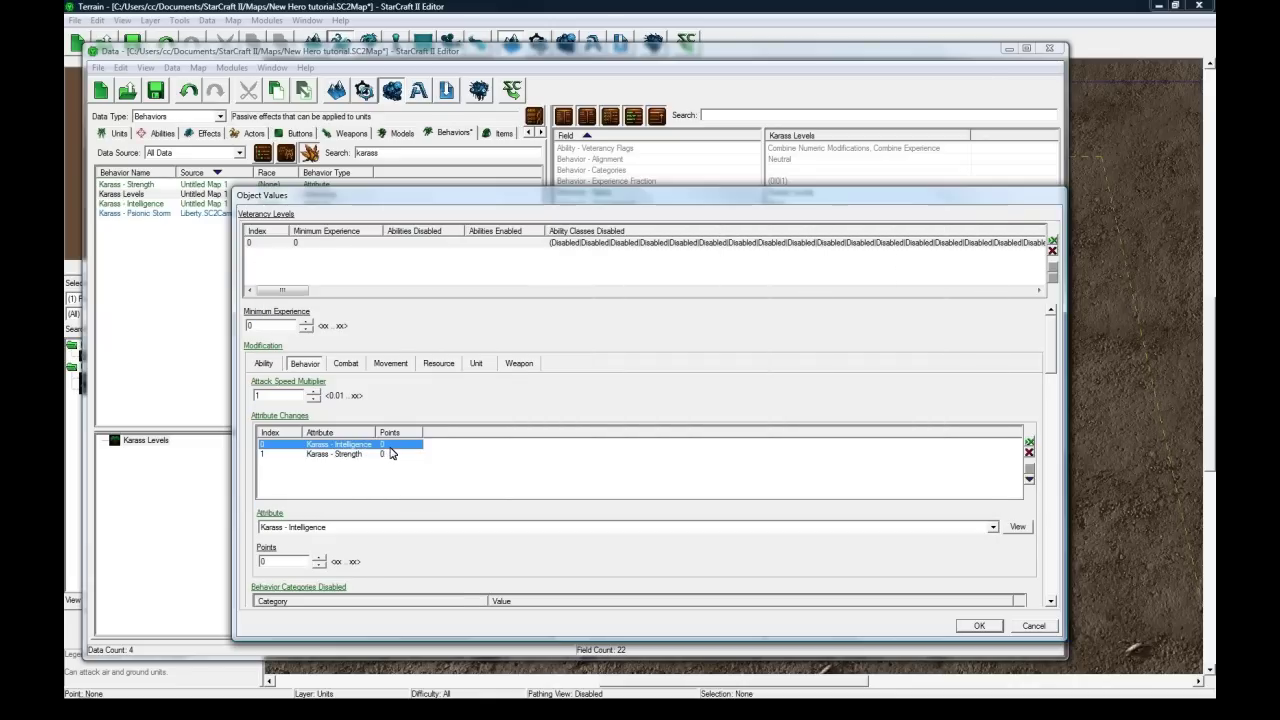
pyautogui.click(318, 557)
pyautogui.click(384, 455)
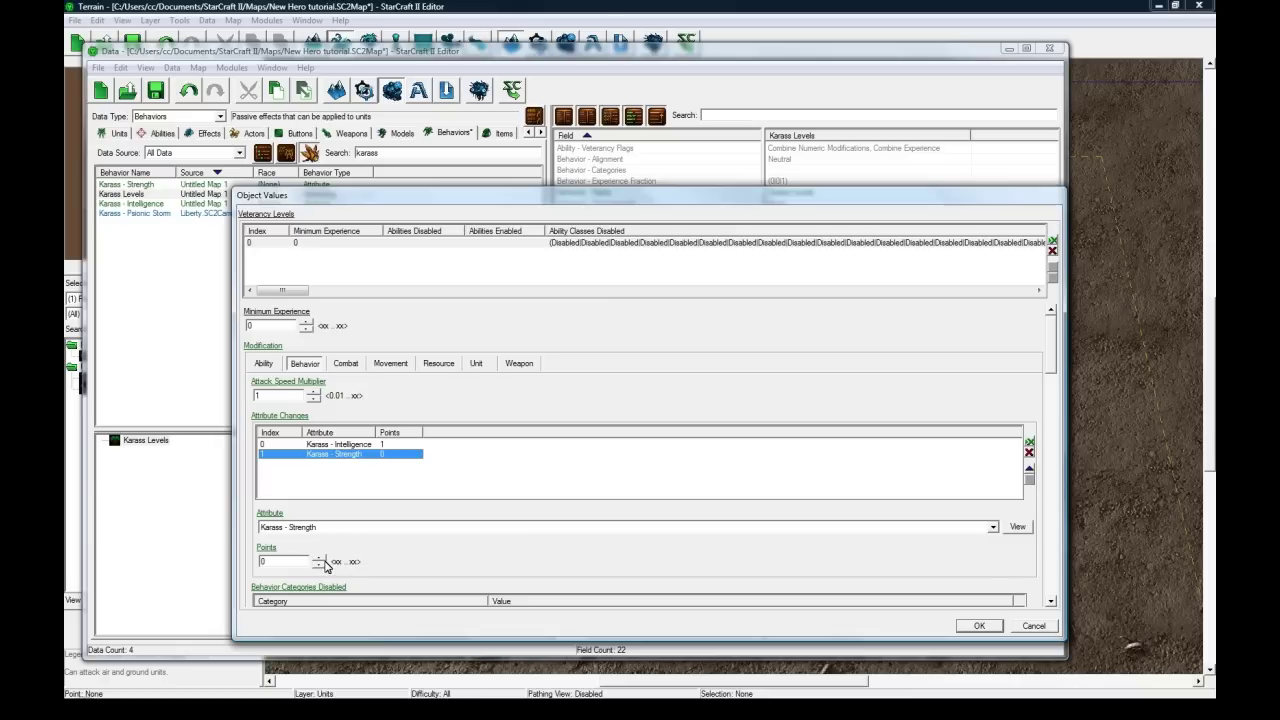
pyautogui.click(320, 557)
pyautogui.click(369, 456)
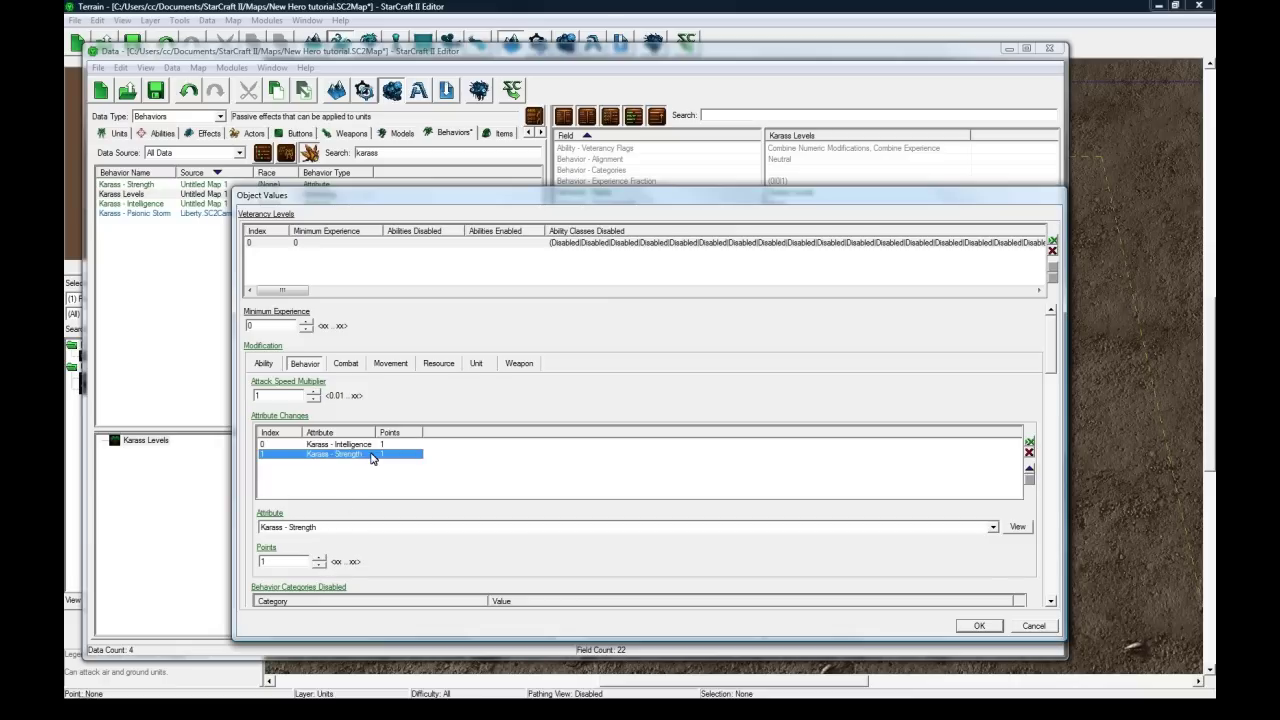
pyautogui.click(376, 445)
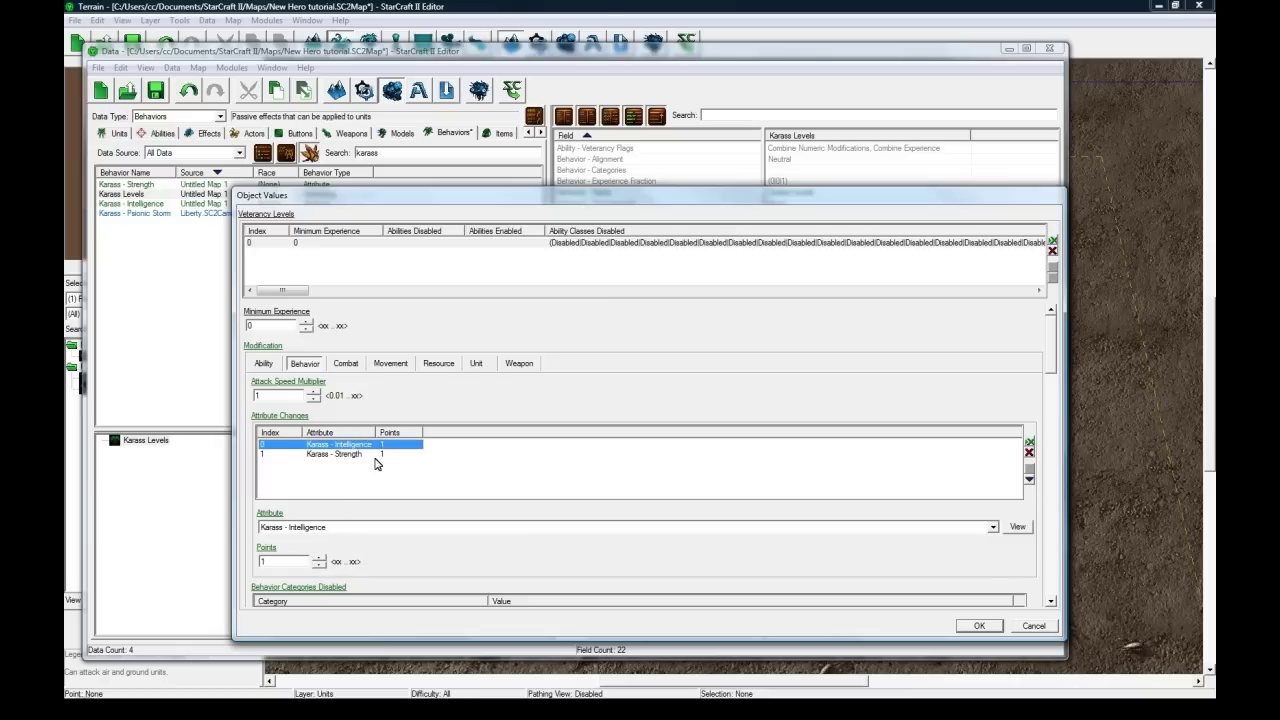
pyautogui.click(378, 454)
pyautogui.click(382, 445)
pyautogui.click(380, 455)
pyautogui.click(382, 445)
# Duplicate the first veterancy level and set the copy's Minimum Experience to 25
pyautogui.click(403, 246)
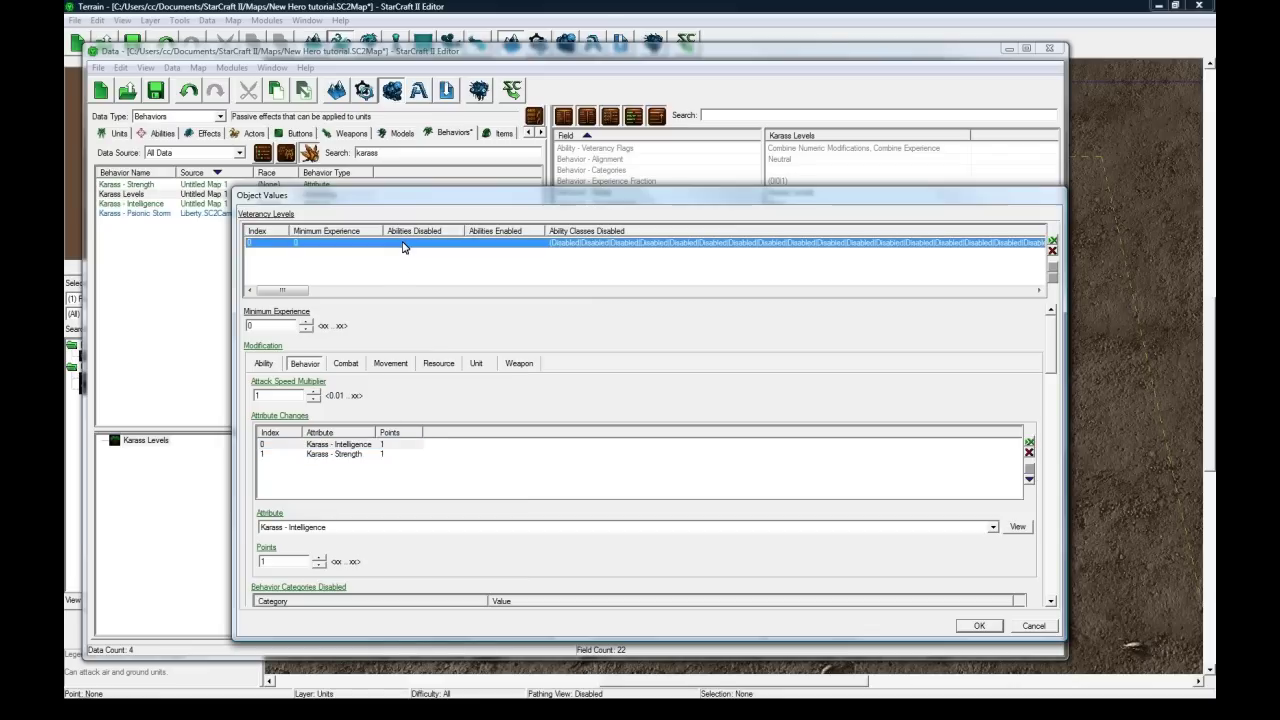
pyautogui.hotkey('ctrl', 'c')
pyautogui.hotkey('ctrl', 'v')
pyautogui.doubleClick(253, 327)
pyautogui.write('25')
pyautogui.click(362, 254)
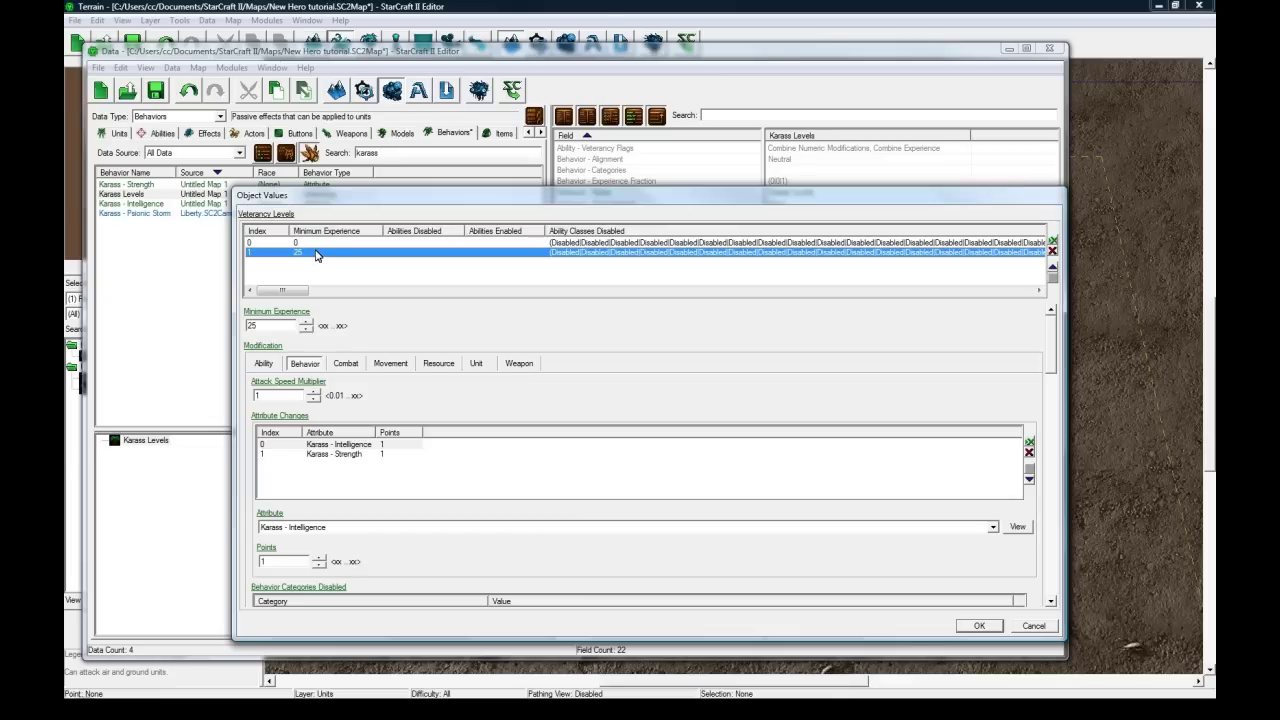
# Compare the Intelligence and Strength attribute changes granted by the two veterancy levels
pyautogui.click(250, 243)
pyautogui.click(253, 252)
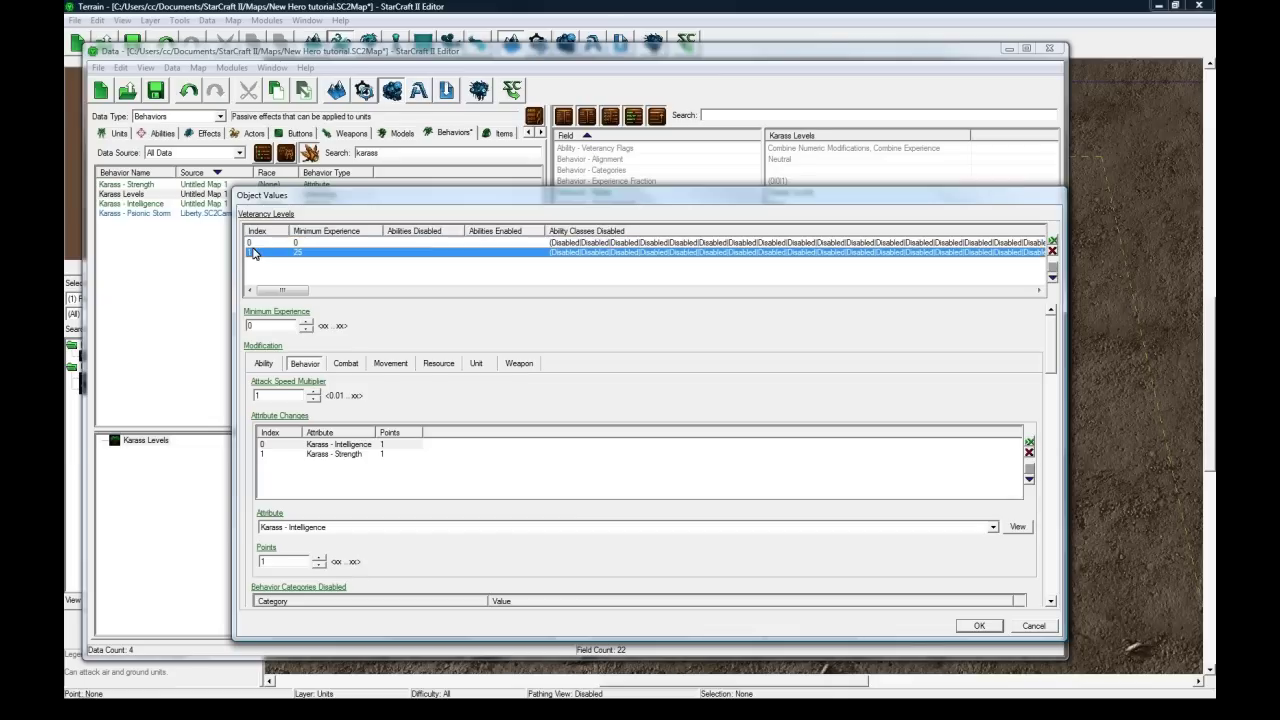
pyautogui.click(334, 455)
pyautogui.click(341, 447)
pyautogui.click(311, 246)
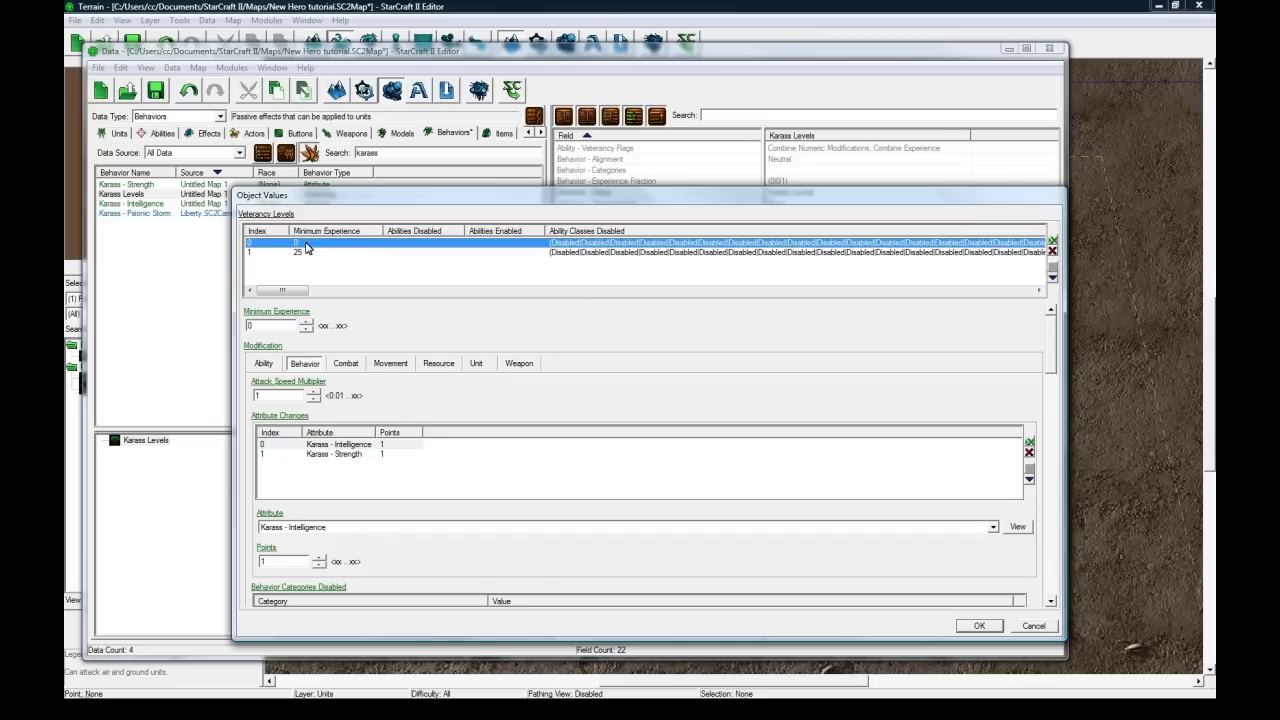
pyautogui.click(358, 455)
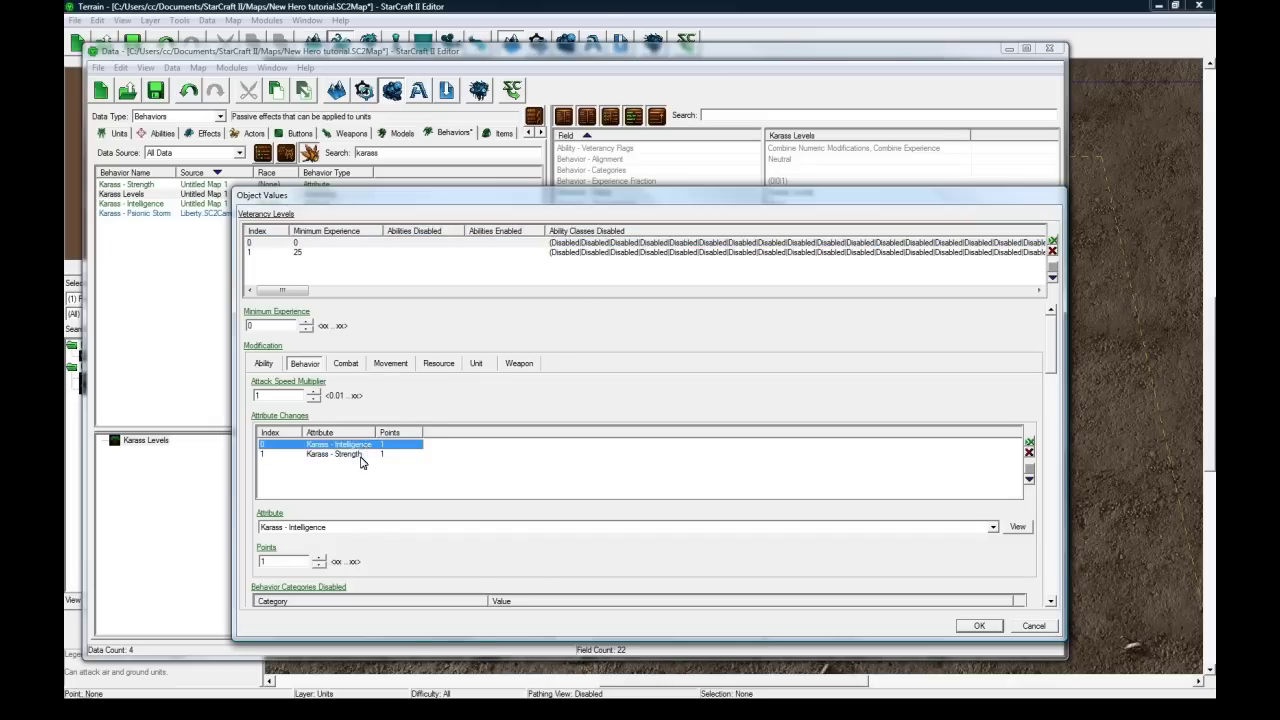
pyautogui.click(306, 253)
pyautogui.click(363, 454)
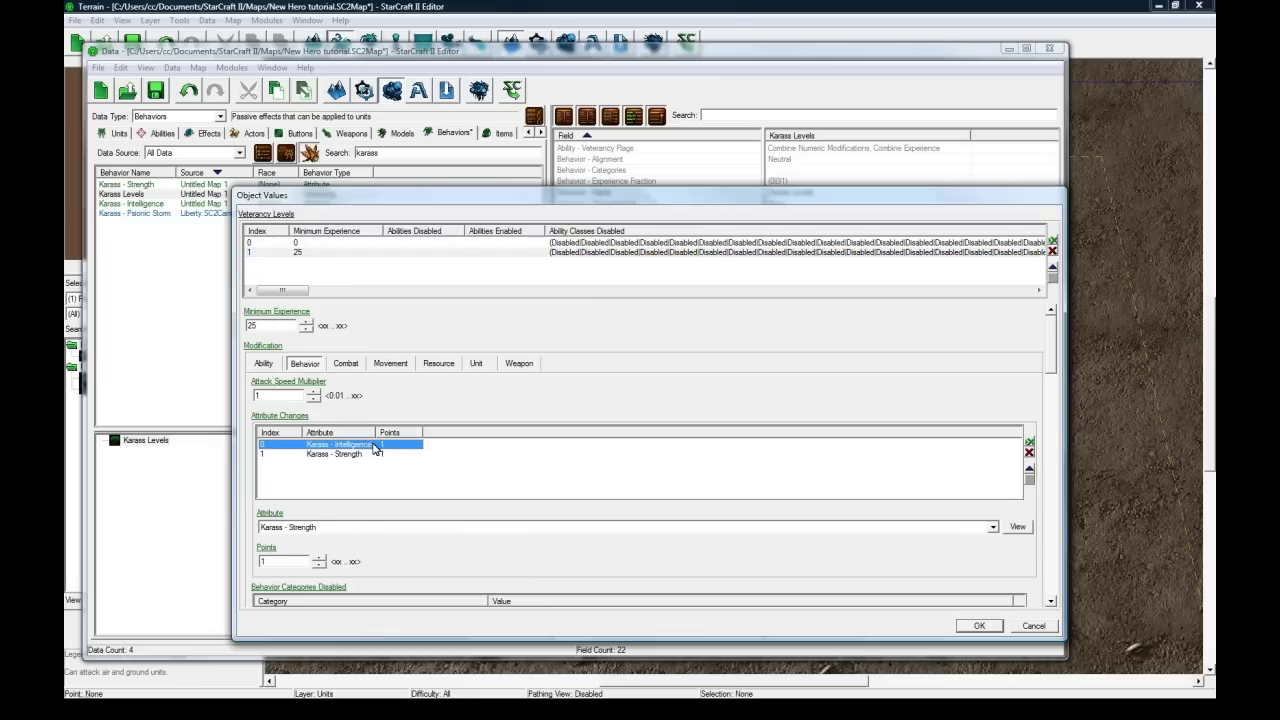
pyautogui.click(362, 444)
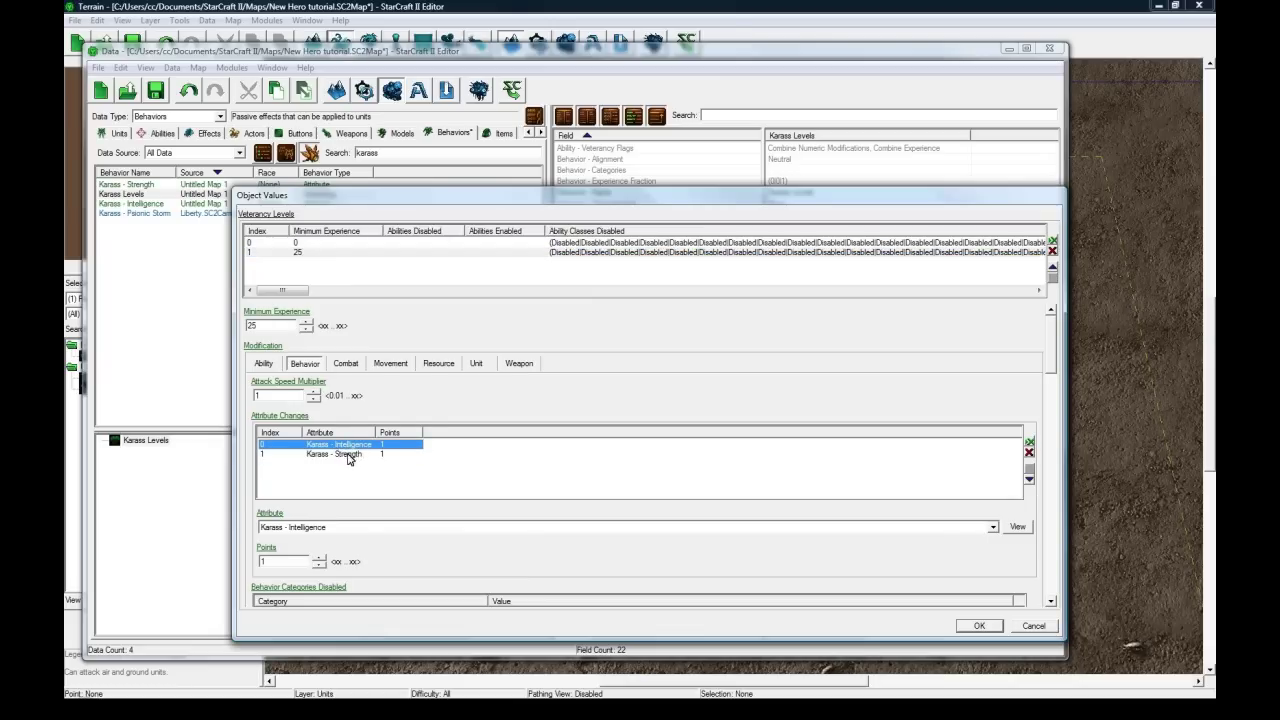
pyautogui.click(348, 456)
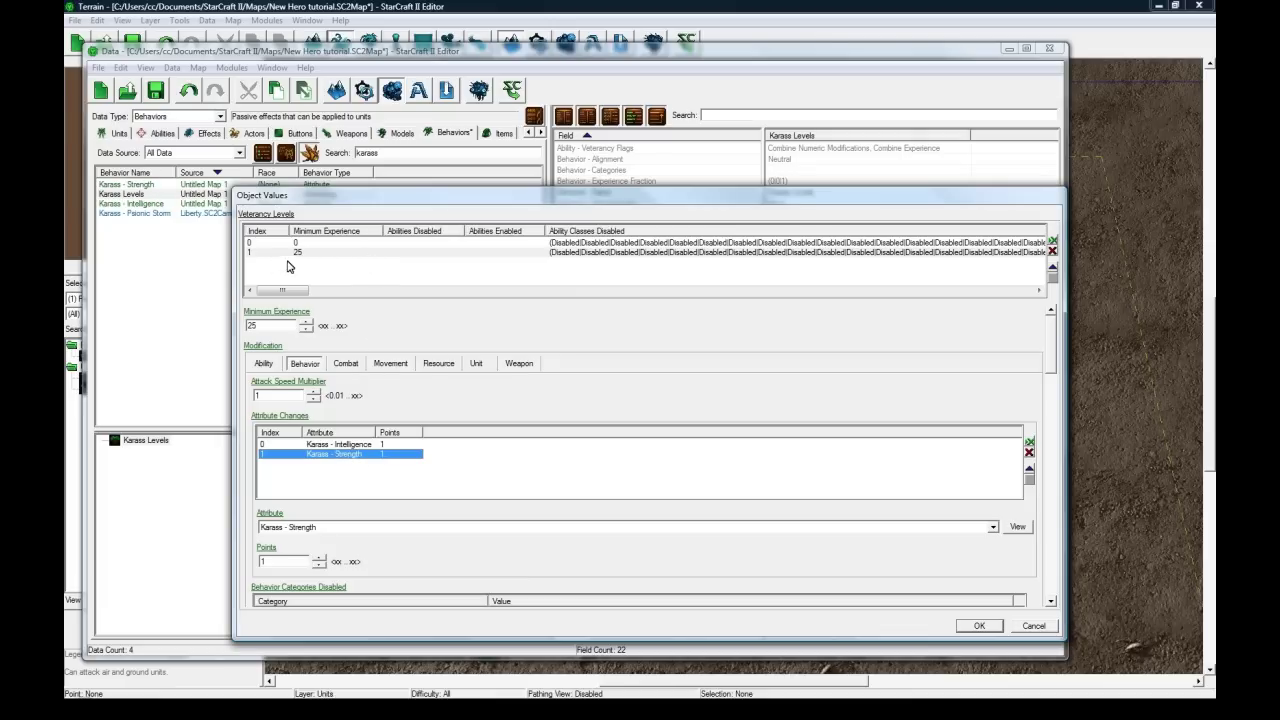
# Duplicate the second veterancy level and set the new level's Minimum Experience to 35
pyautogui.click(312, 254)
pyautogui.hotkey('ctrl', 'c')
pyautogui.hotkey('ctrl', 'v')
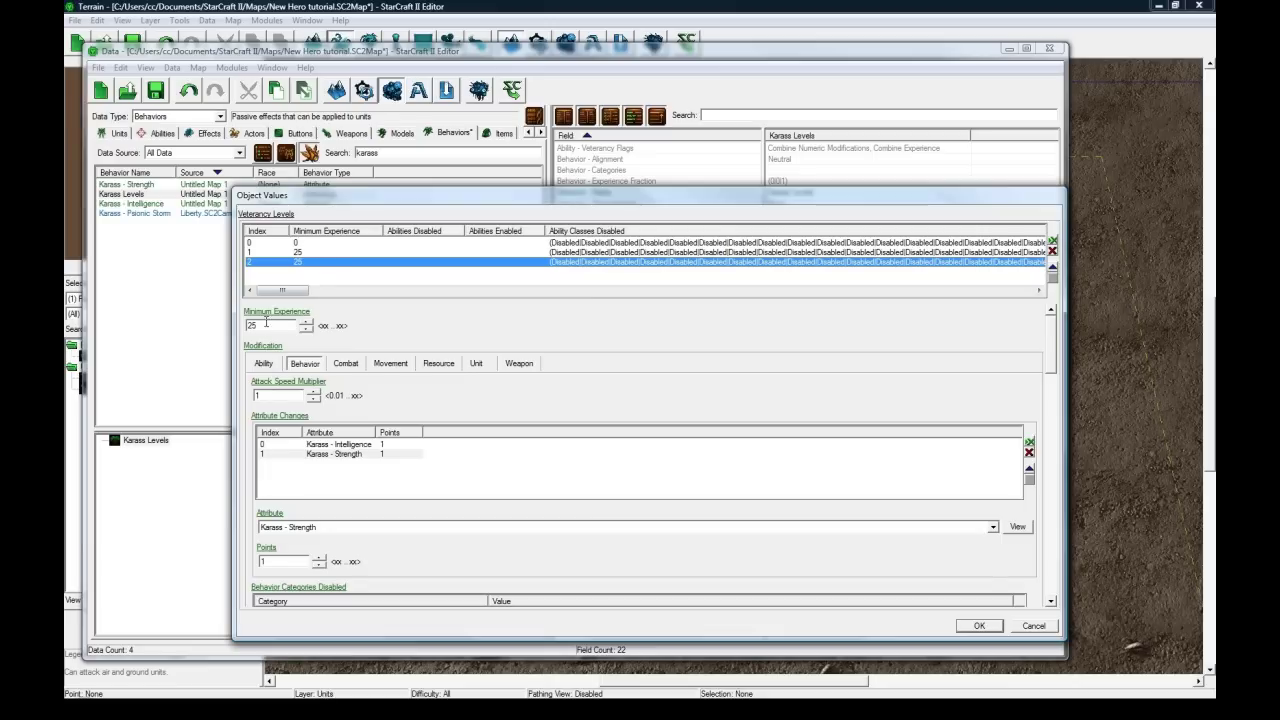
pyautogui.doubleClick(262, 325)
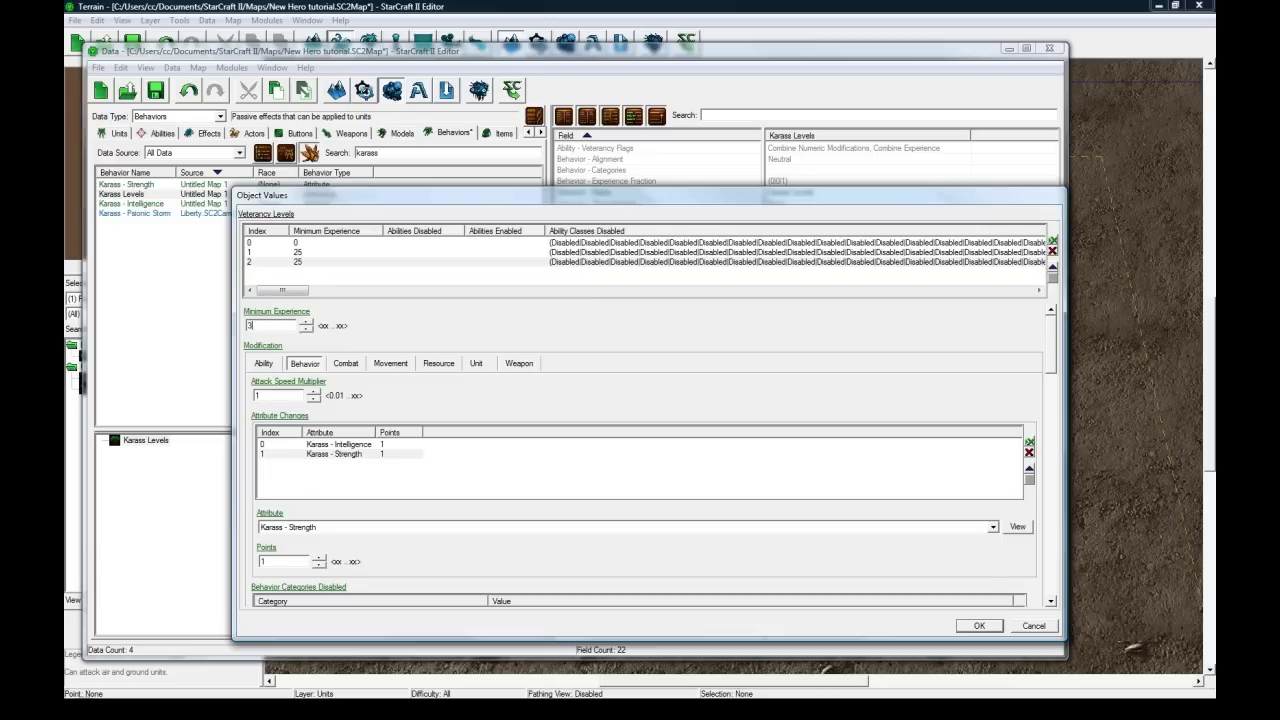
# Duplicate the third veterancy level and set the new level's Minimum Experience to 45
pyautogui.click(317, 262)
pyautogui.hotkey('ctrl', 'c')
pyautogui.hotkey('ctrl', 'v')
pyautogui.moveTo(260, 325); pyautogui.dragTo(241, 325)
pyautogui.write('45')
# Duplicate the fourth veterancy level and set the new level's Minimum Experience to 55
pyautogui.click(319, 270)
pyautogui.doubleClick(319, 270)
pyautogui.doubleClick(250, 325)
pyautogui.write('55')
pyautogui.click(320, 273)
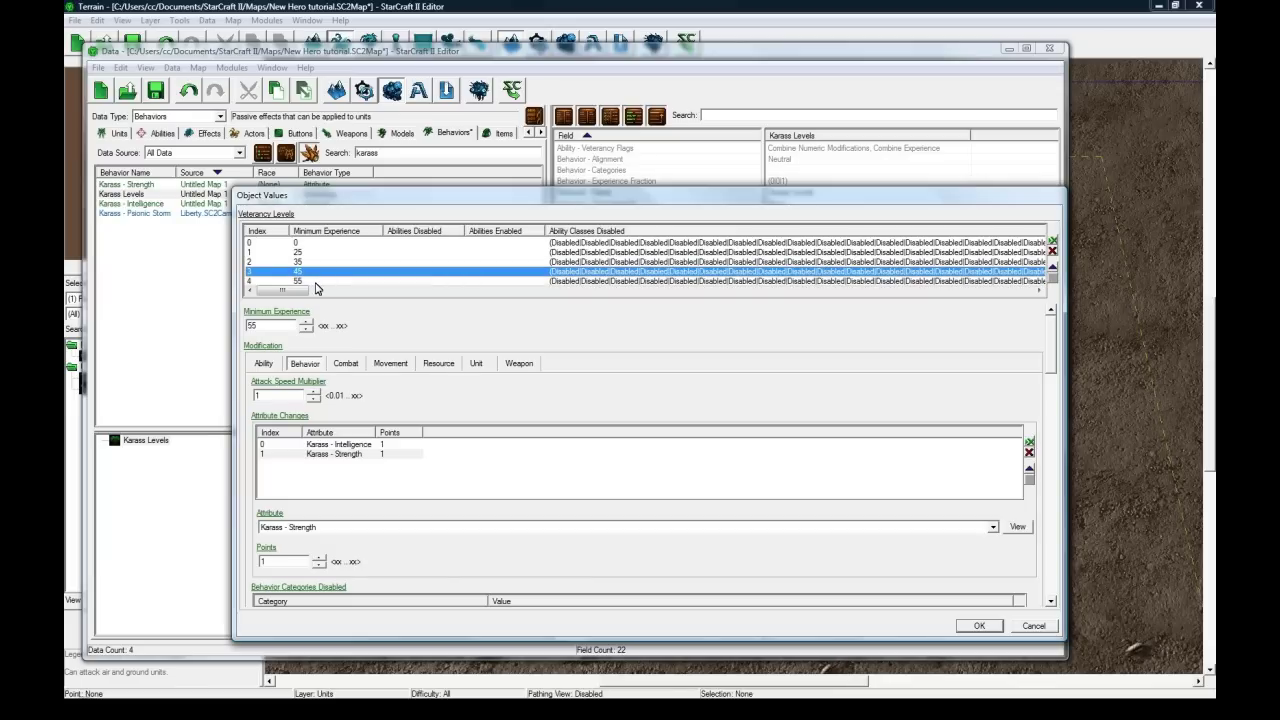
# Review the Minimum Experience and attribute changes of all five veterancy levels, comparing consecutive levels
pyautogui.click(319, 281)
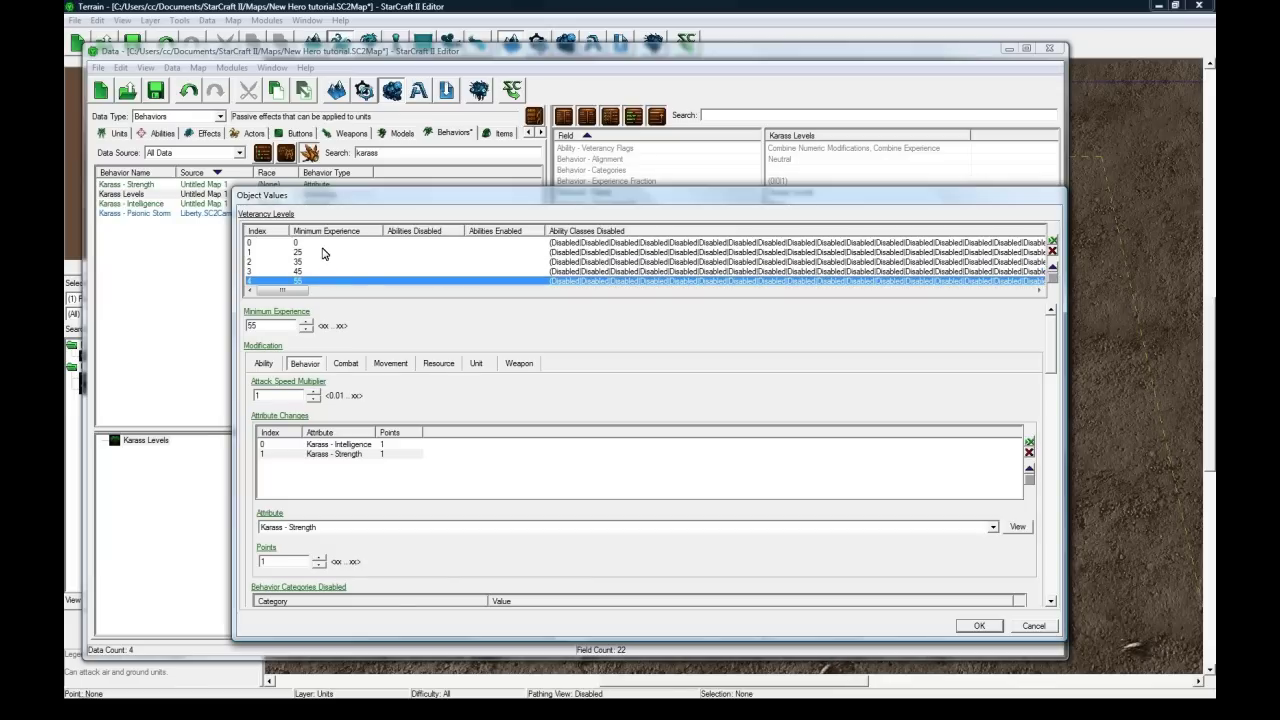
pyautogui.click(309, 244)
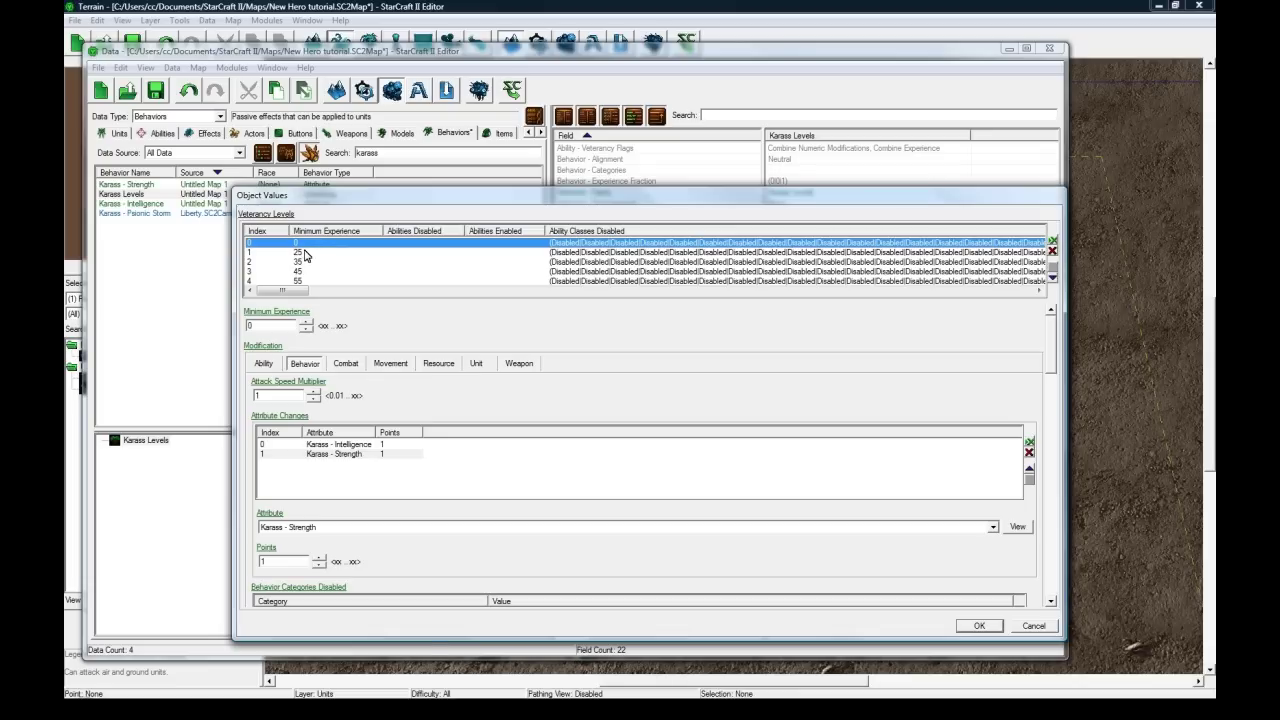
pyautogui.click(302, 253)
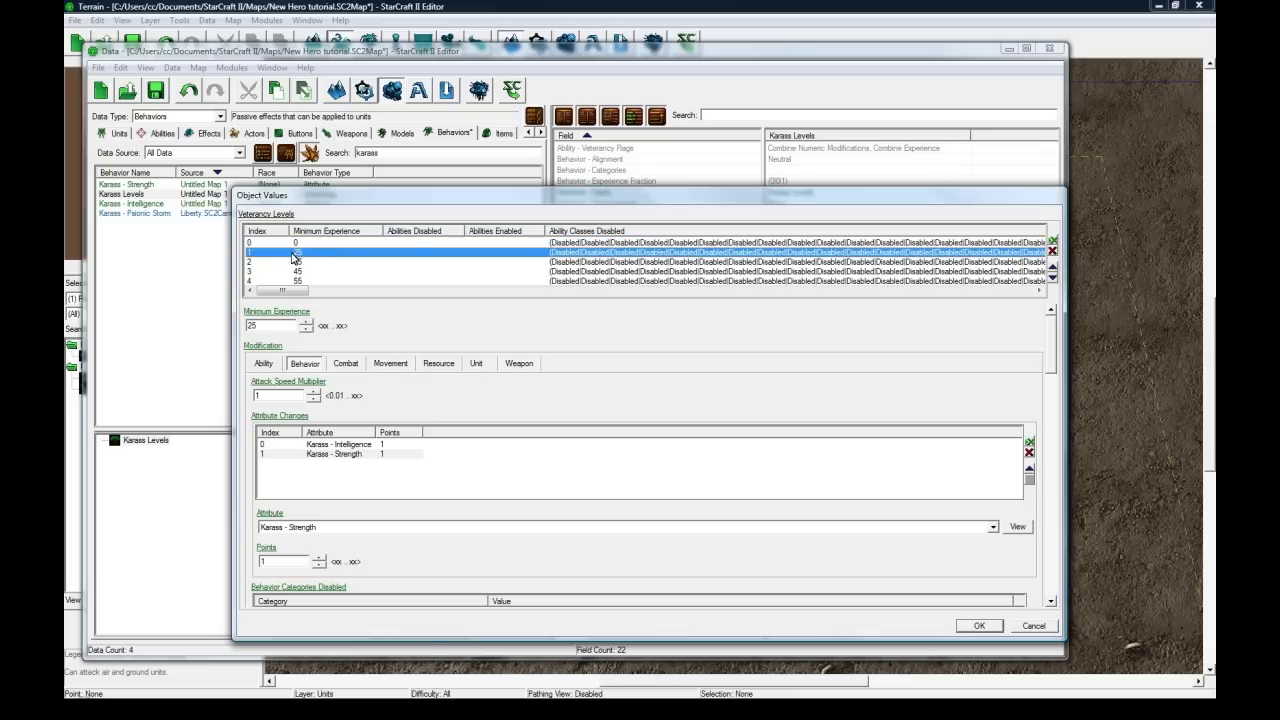
pyautogui.click(307, 262)
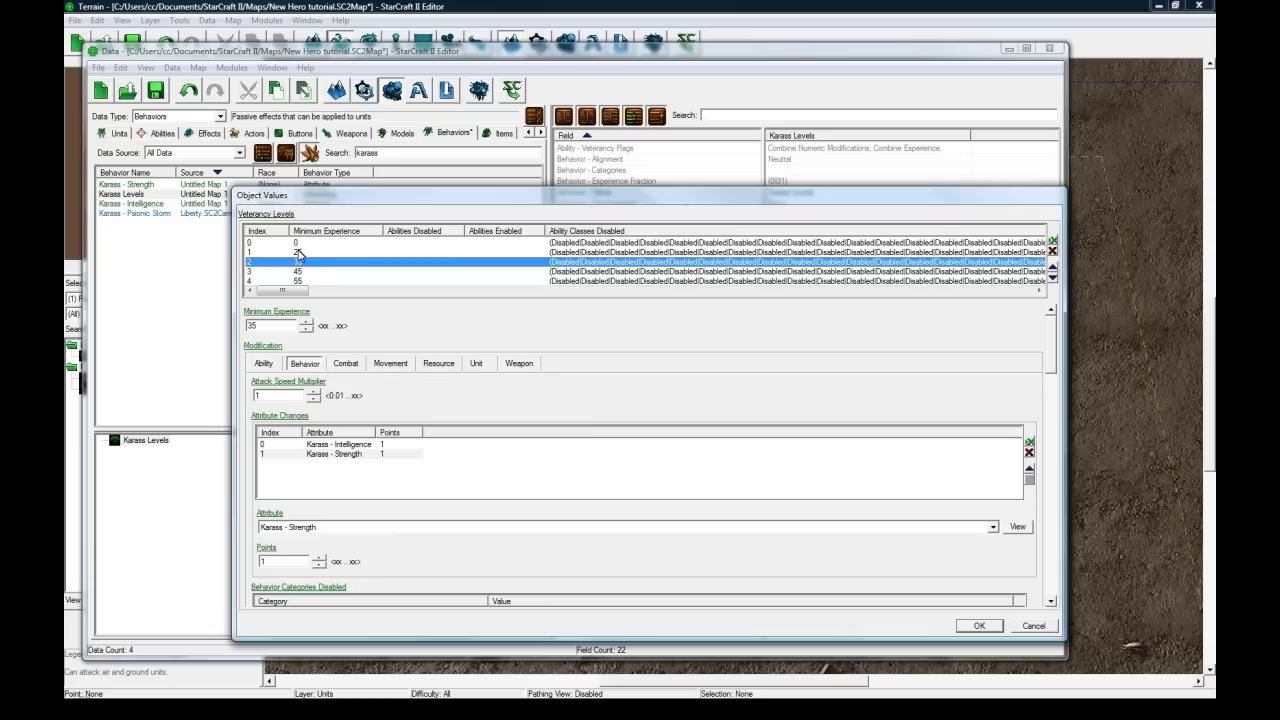
pyautogui.click(306, 252)
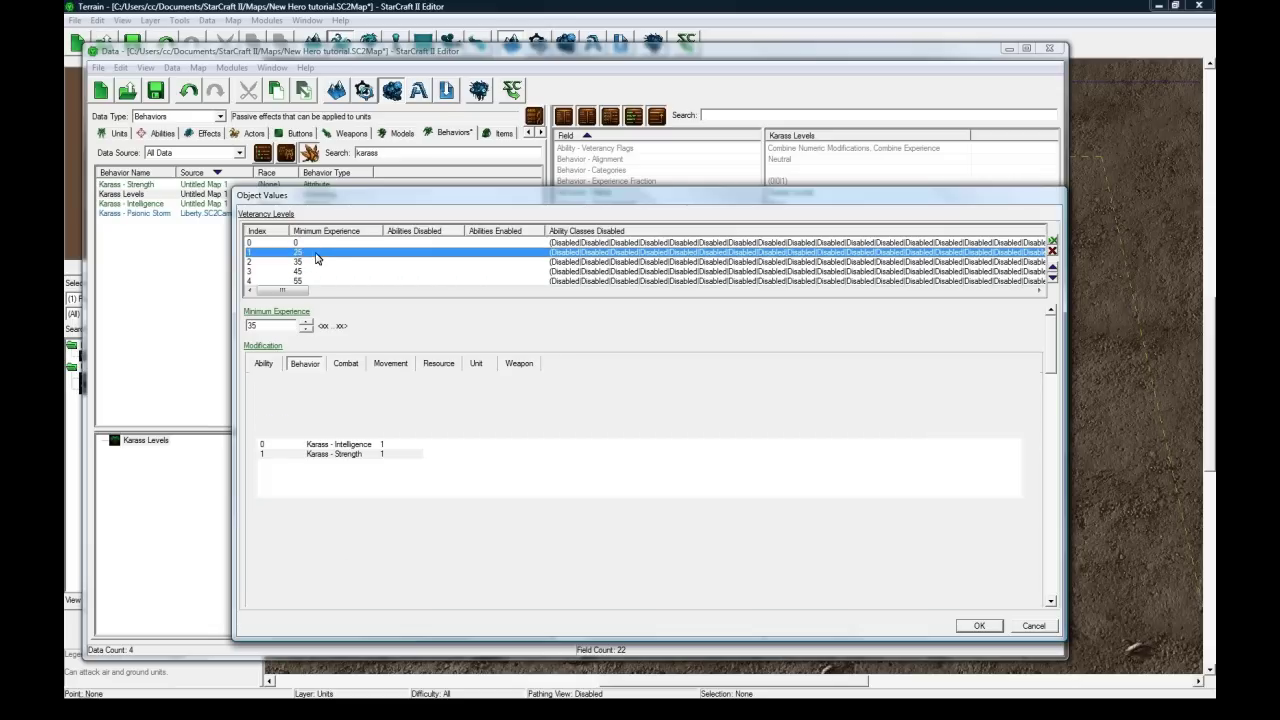
pyautogui.click(311, 263)
pyautogui.click(317, 254)
pyautogui.click(316, 264)
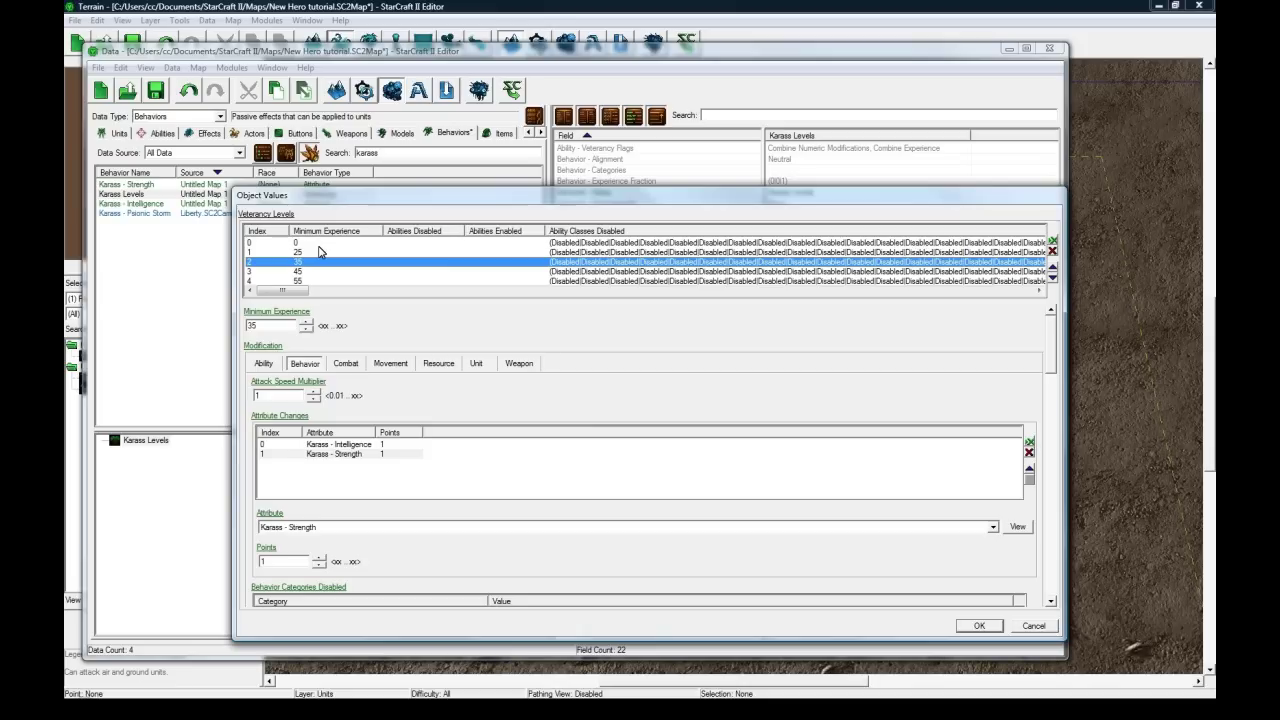
pyautogui.click(320, 252)
pyautogui.click(300, 259)
pyautogui.click(300, 244)
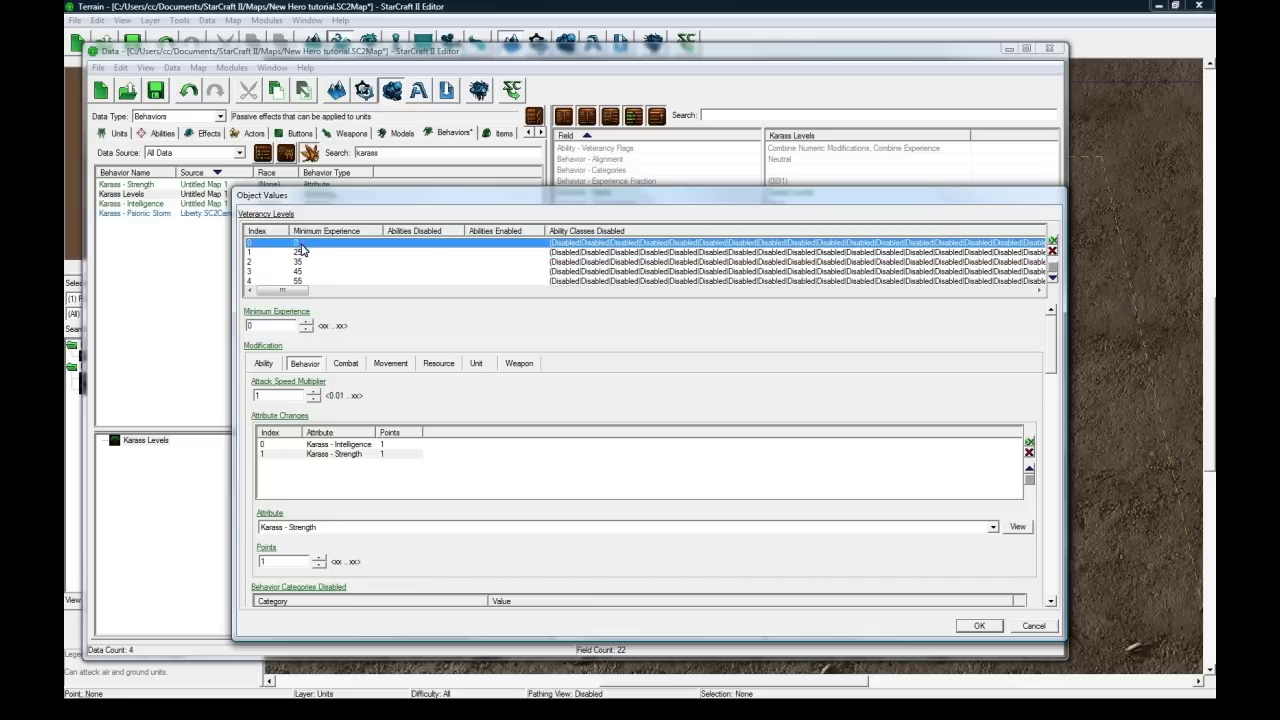
pyautogui.click(304, 255)
pyautogui.click(305, 262)
pyautogui.click(310, 272)
pyautogui.click(318, 282)
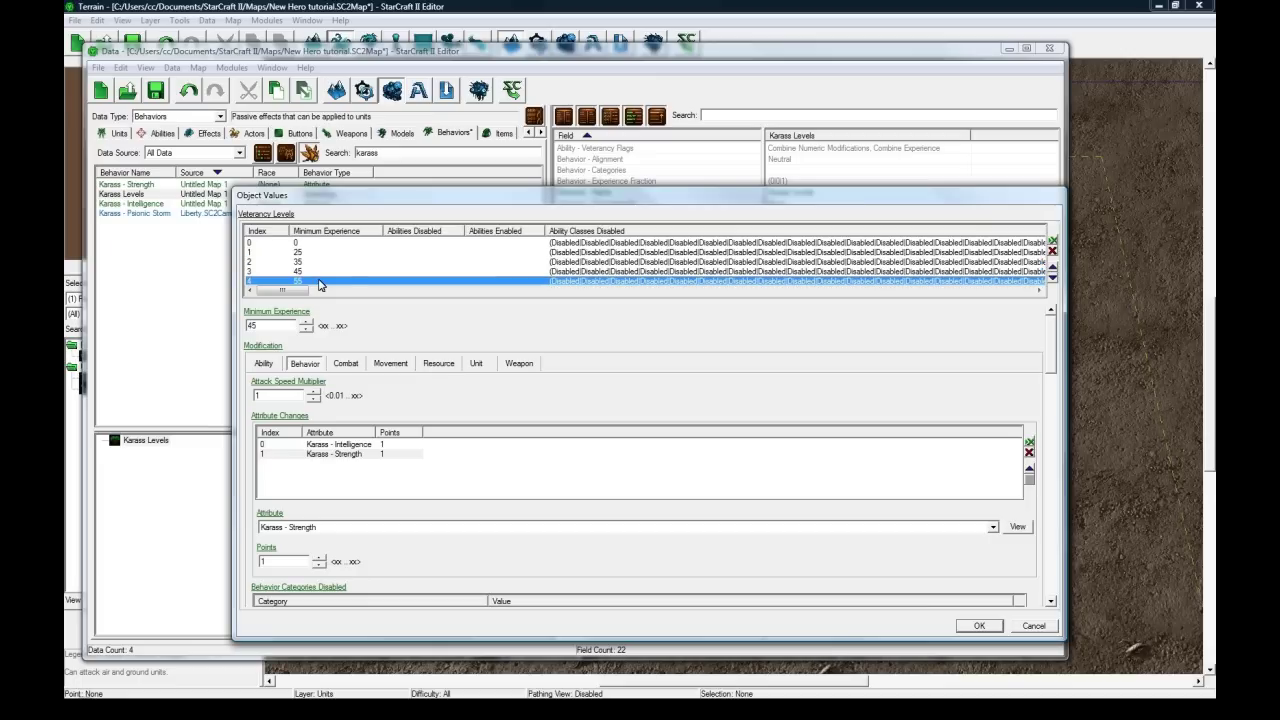
pyautogui.click(322, 272)
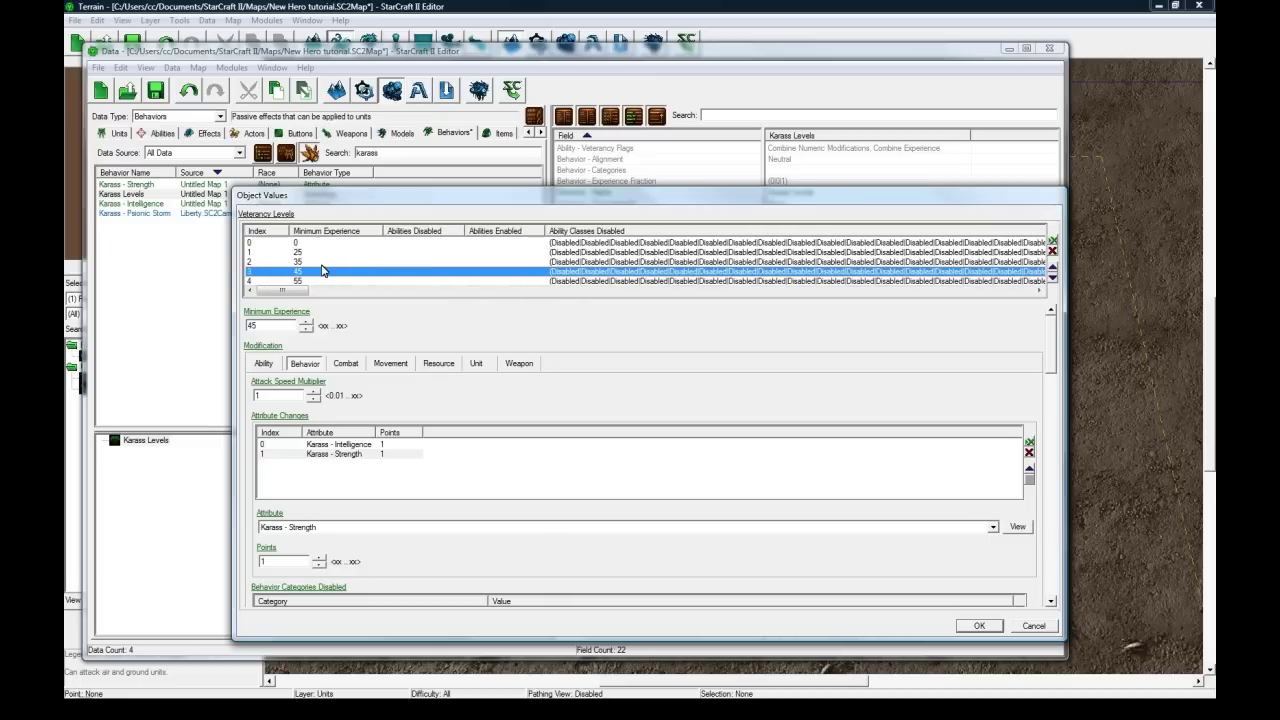